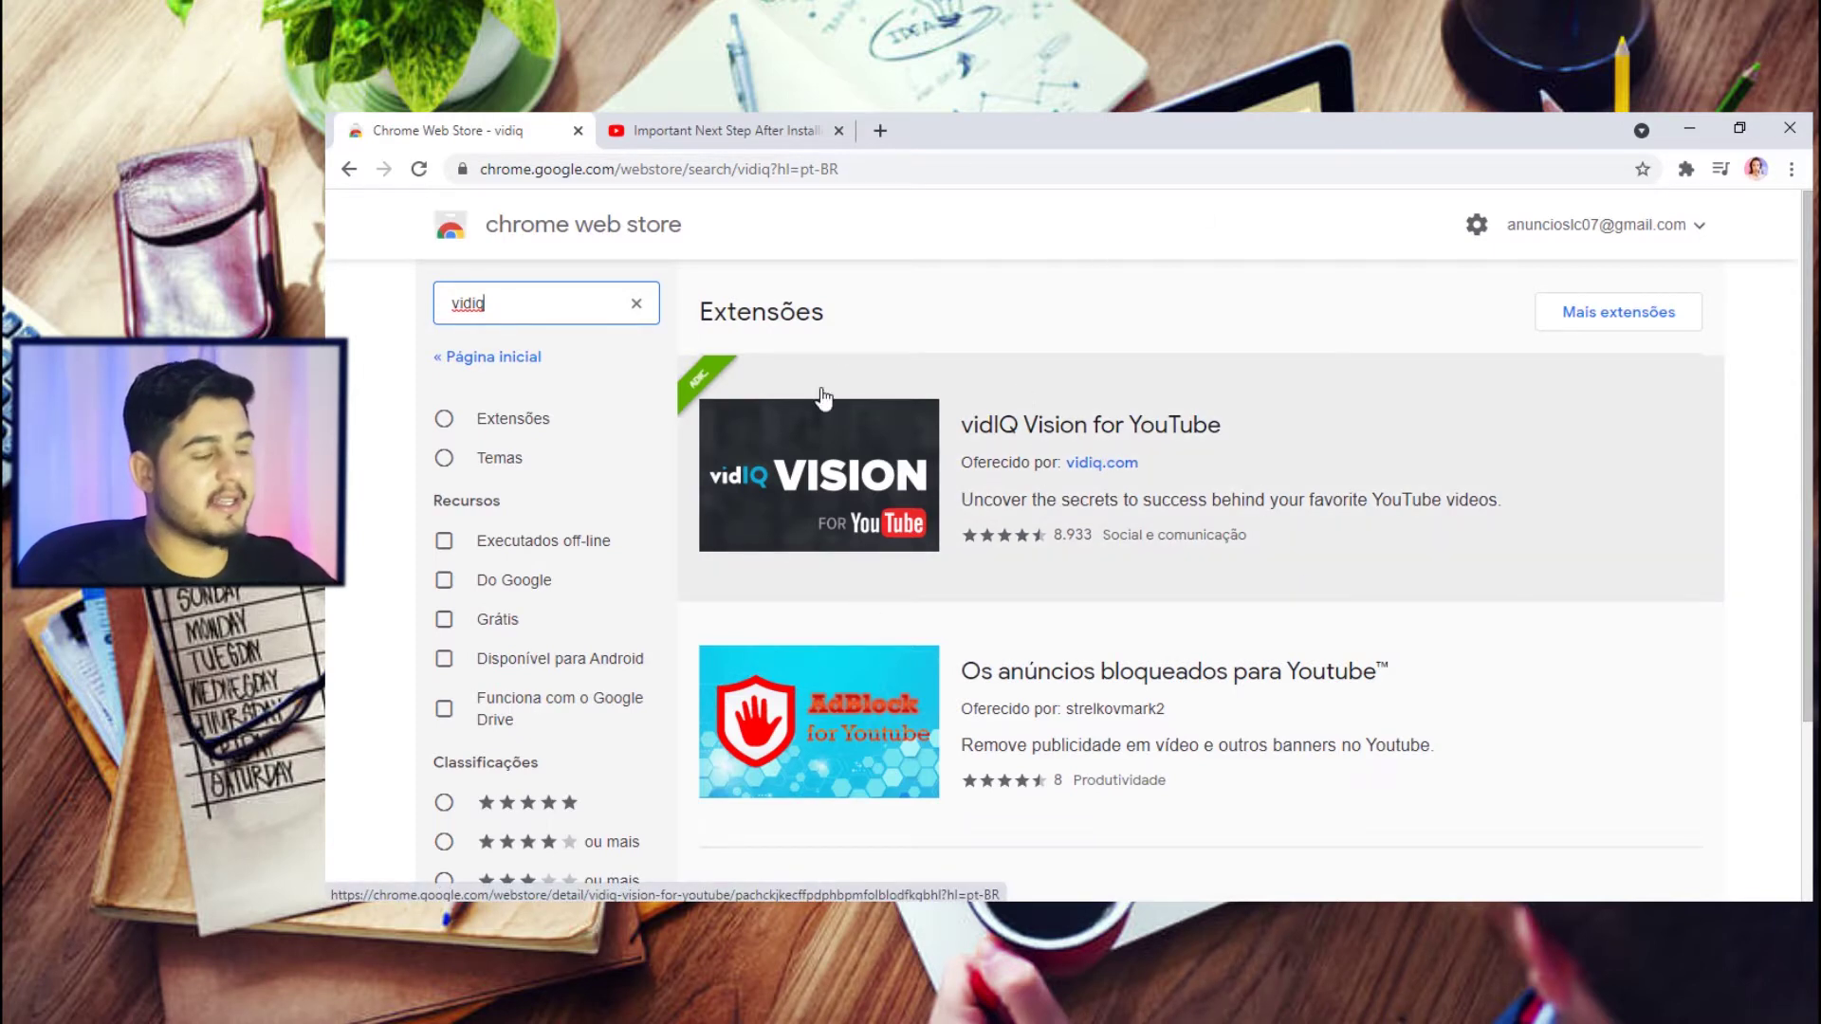
# Open the store page of the vidIQ Vision for YouTube extension
pyautogui.click(843, 535)
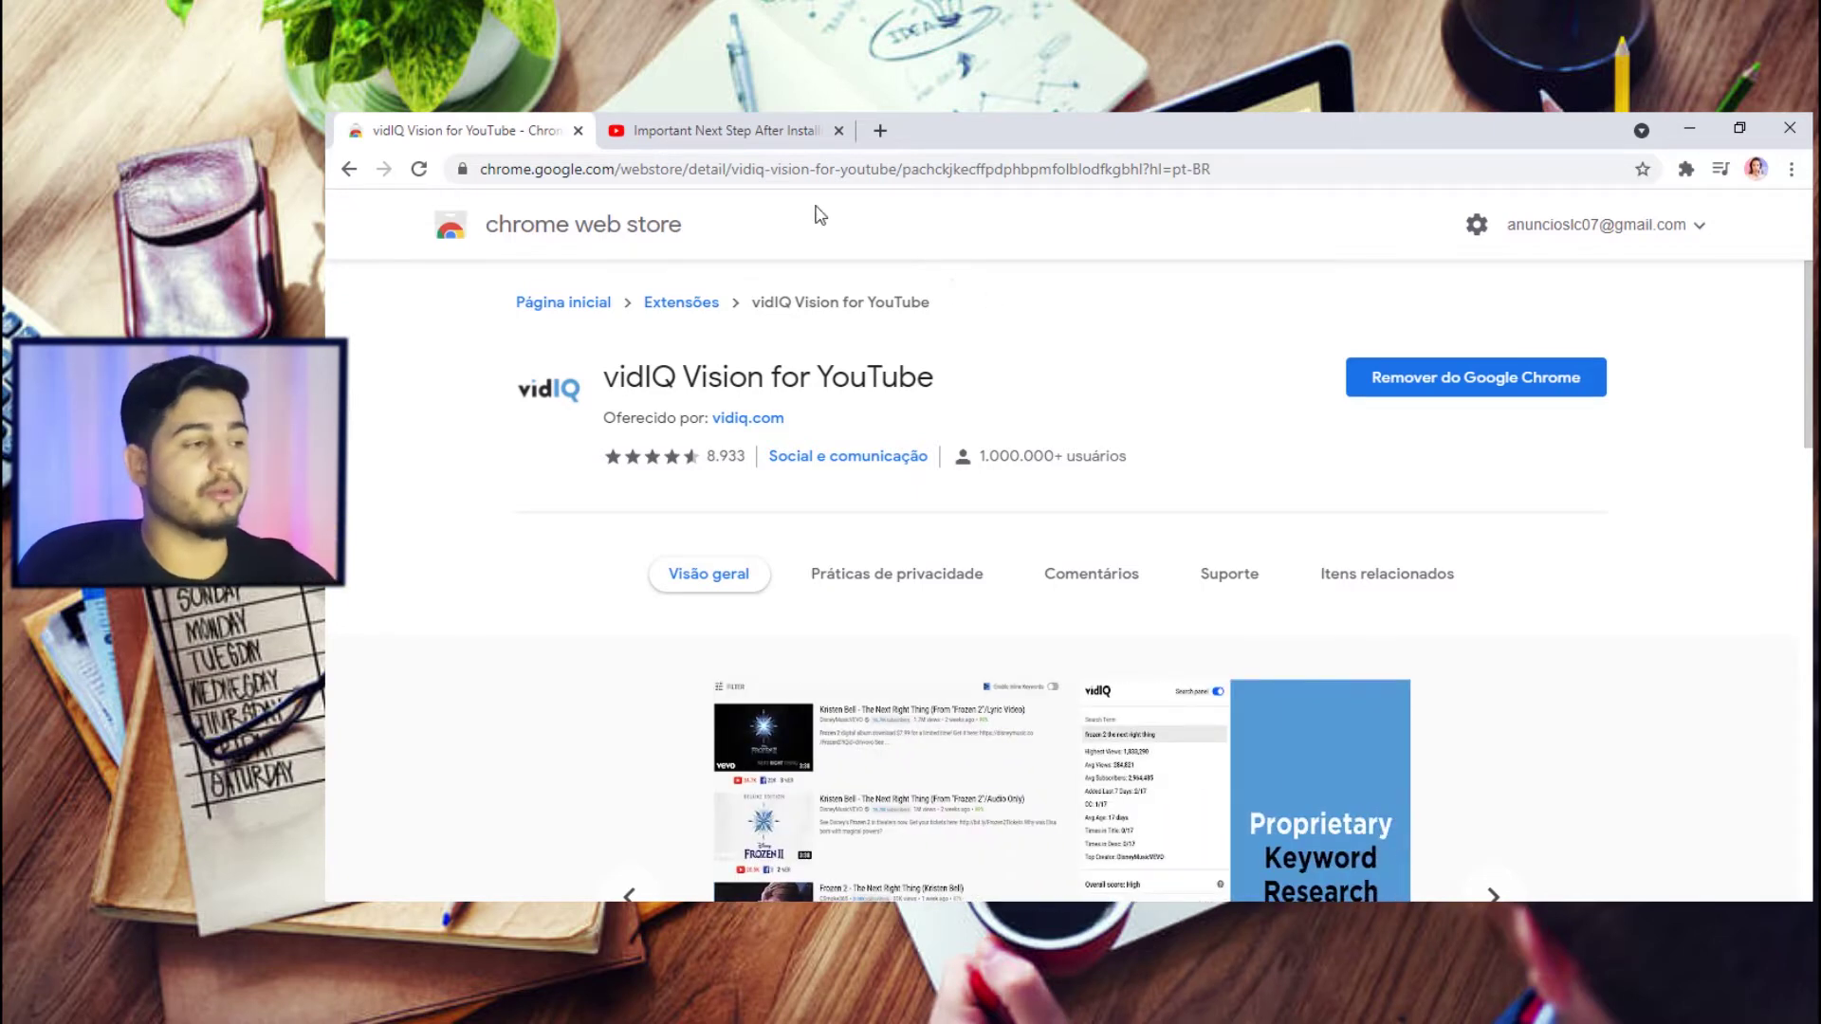
# Switch to the open YouTube video about installing vidIQ and examine the vidIQ statistics panel and recommended videos
pyautogui.click(758, 130)
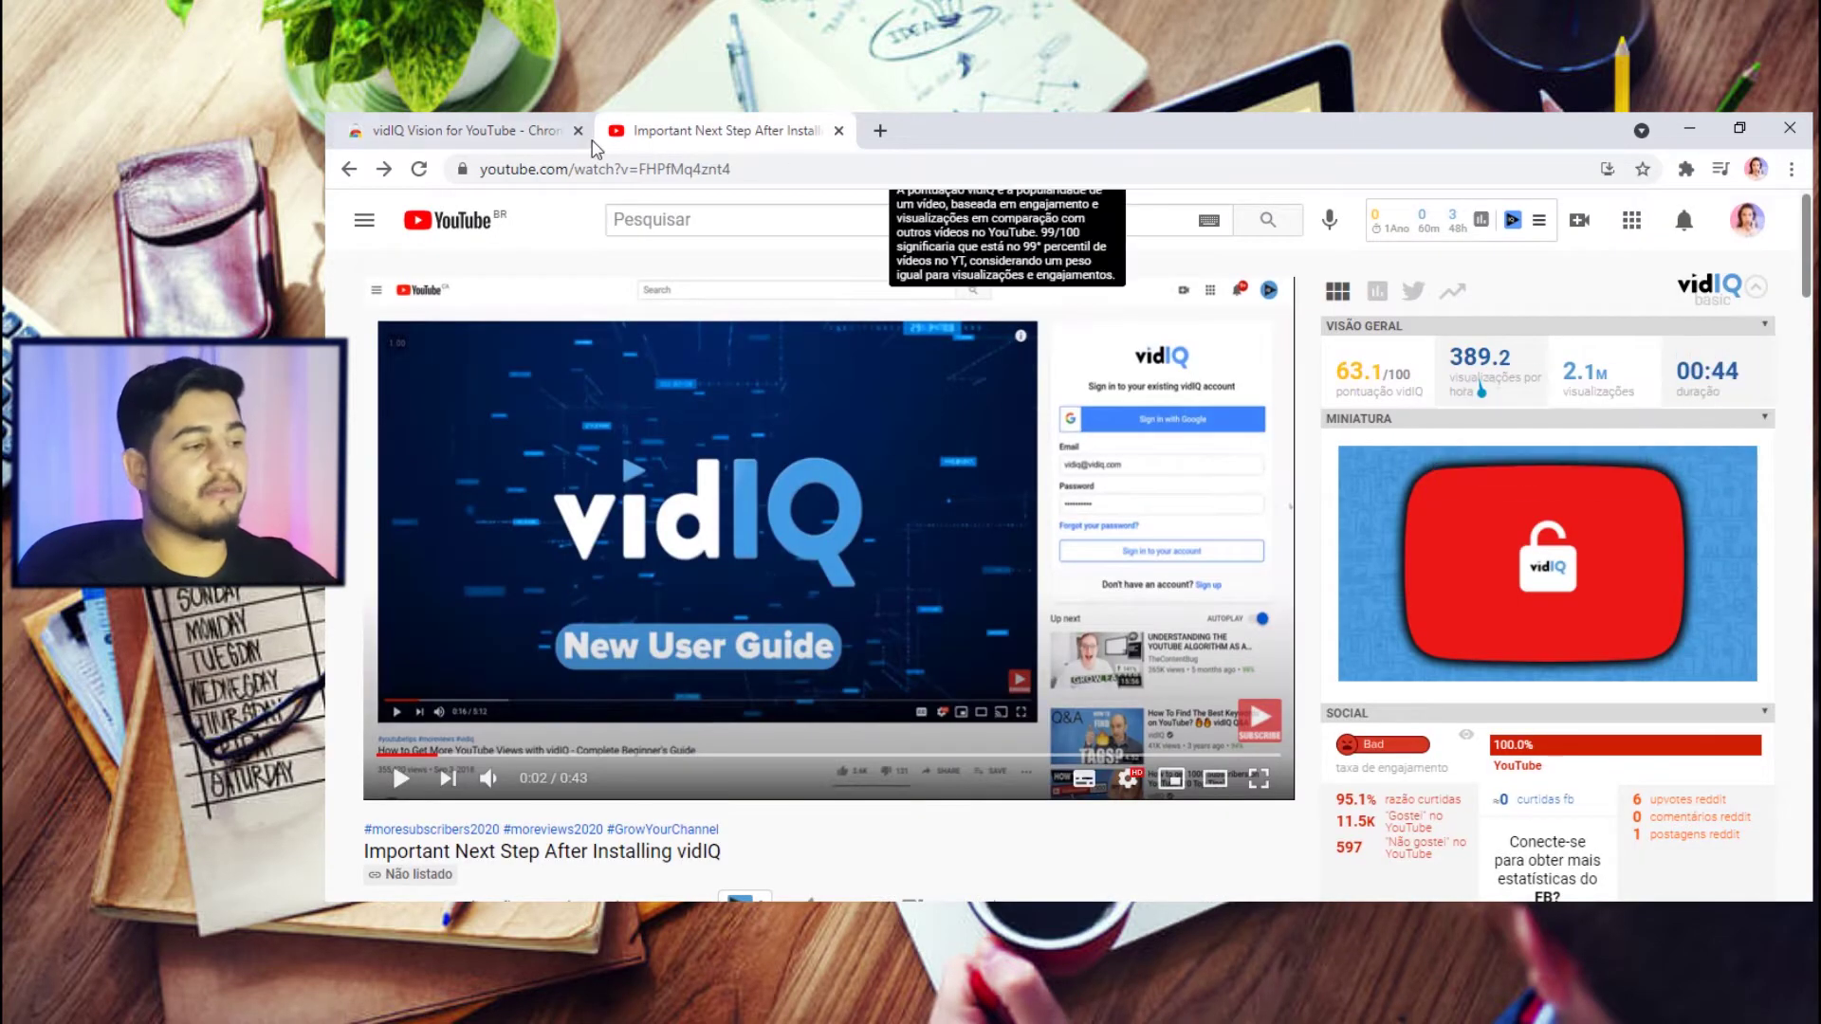
pyautogui.scroll(-2, 891, 214)
pyautogui.scroll(-10, 891, 214)
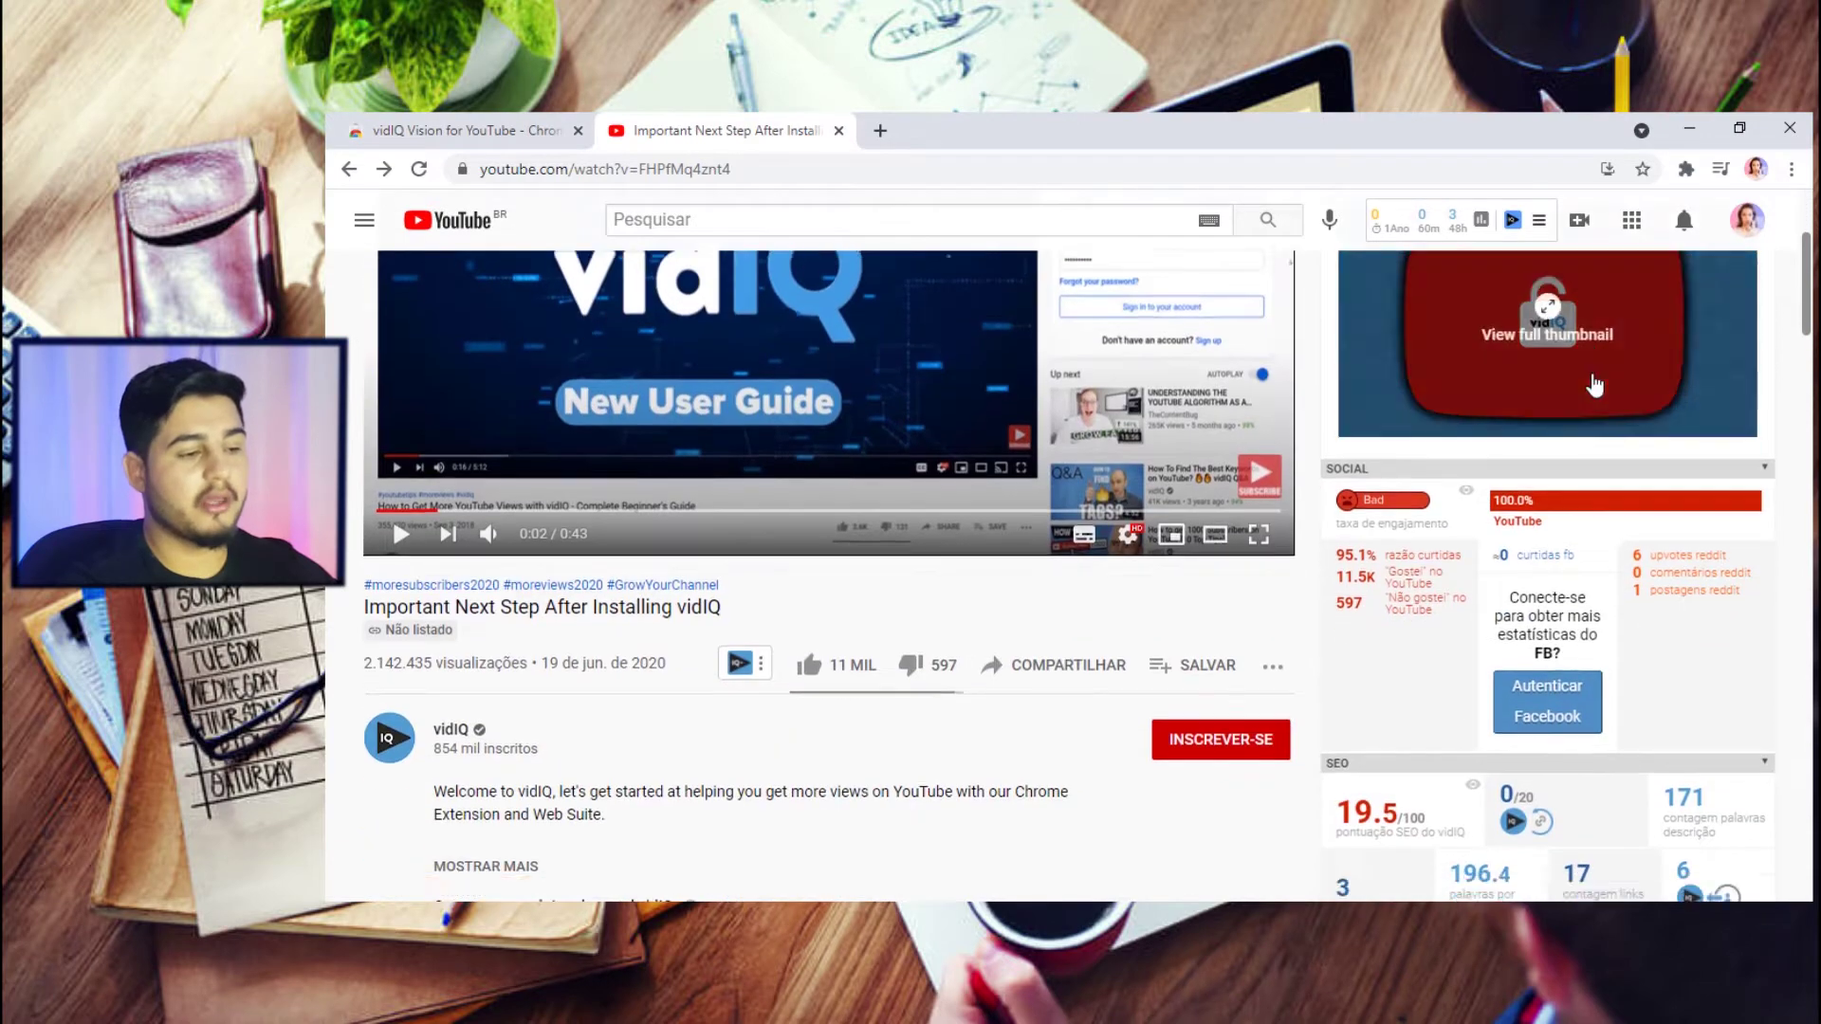
pyautogui.scroll(-7, 1719, 436)
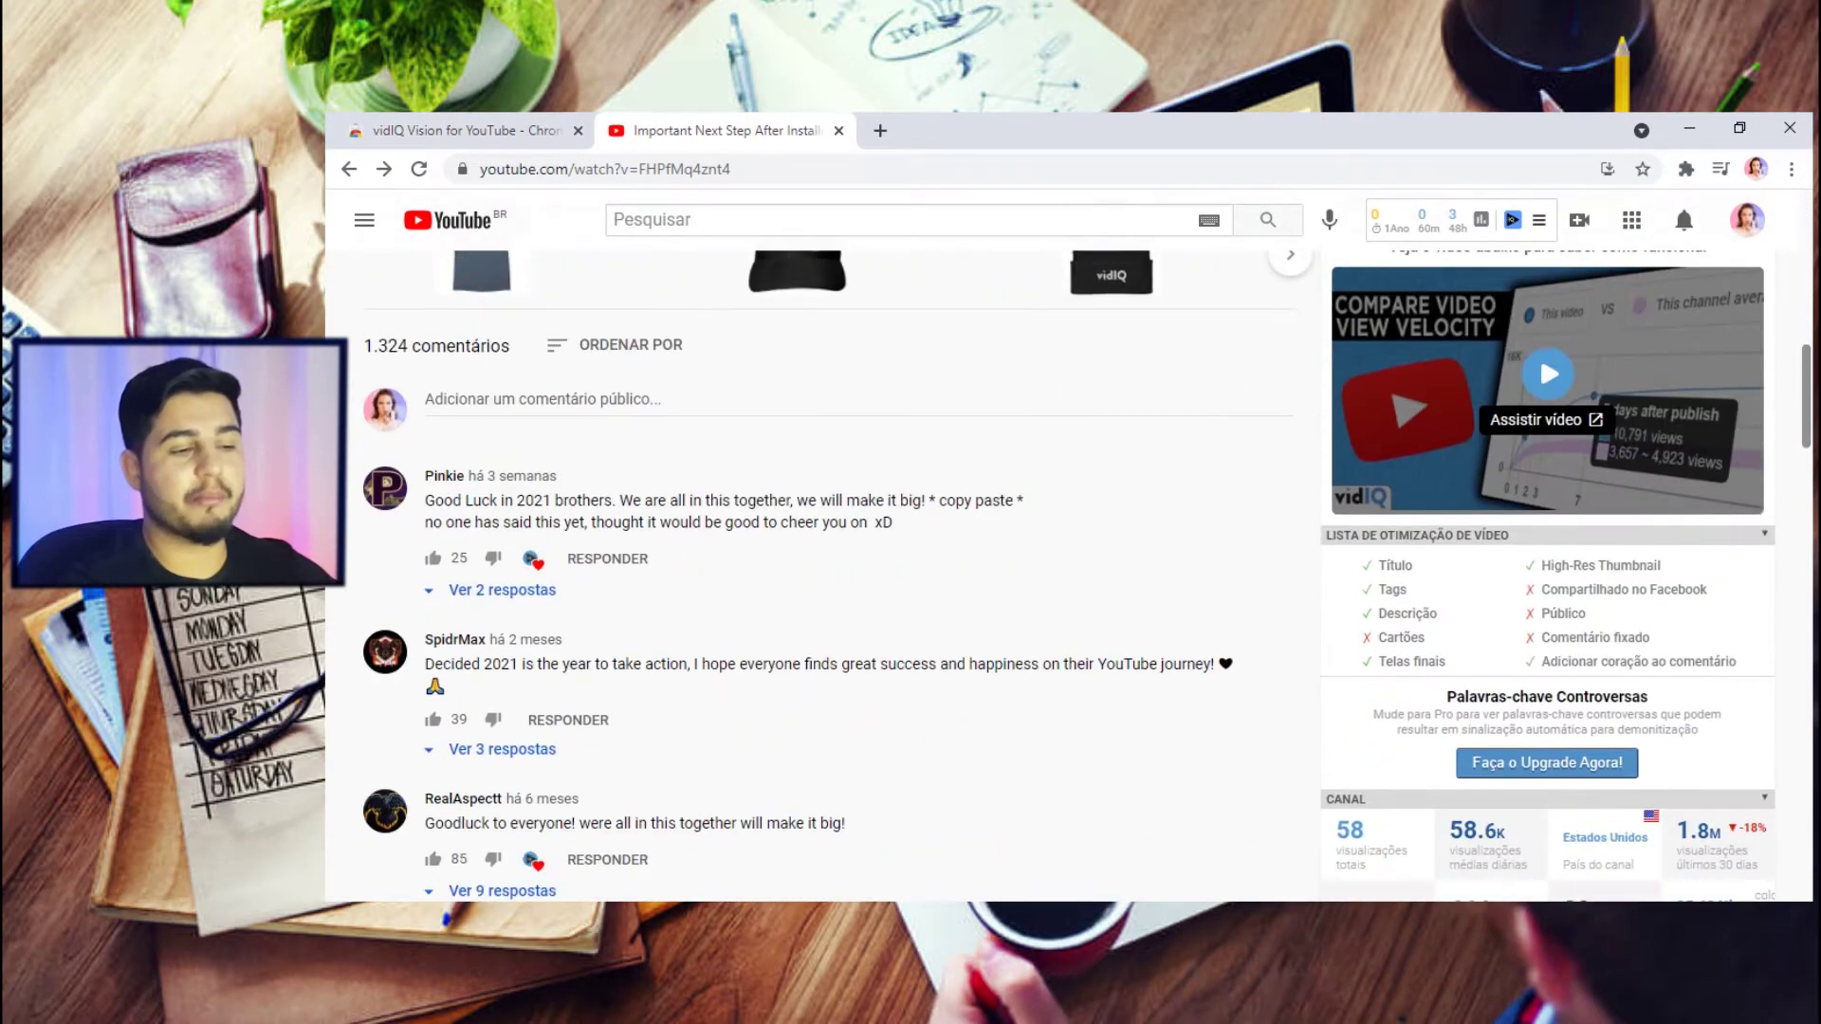
pyautogui.scroll(8, 1800, 616)
pyautogui.scroll(10, 1801, 561)
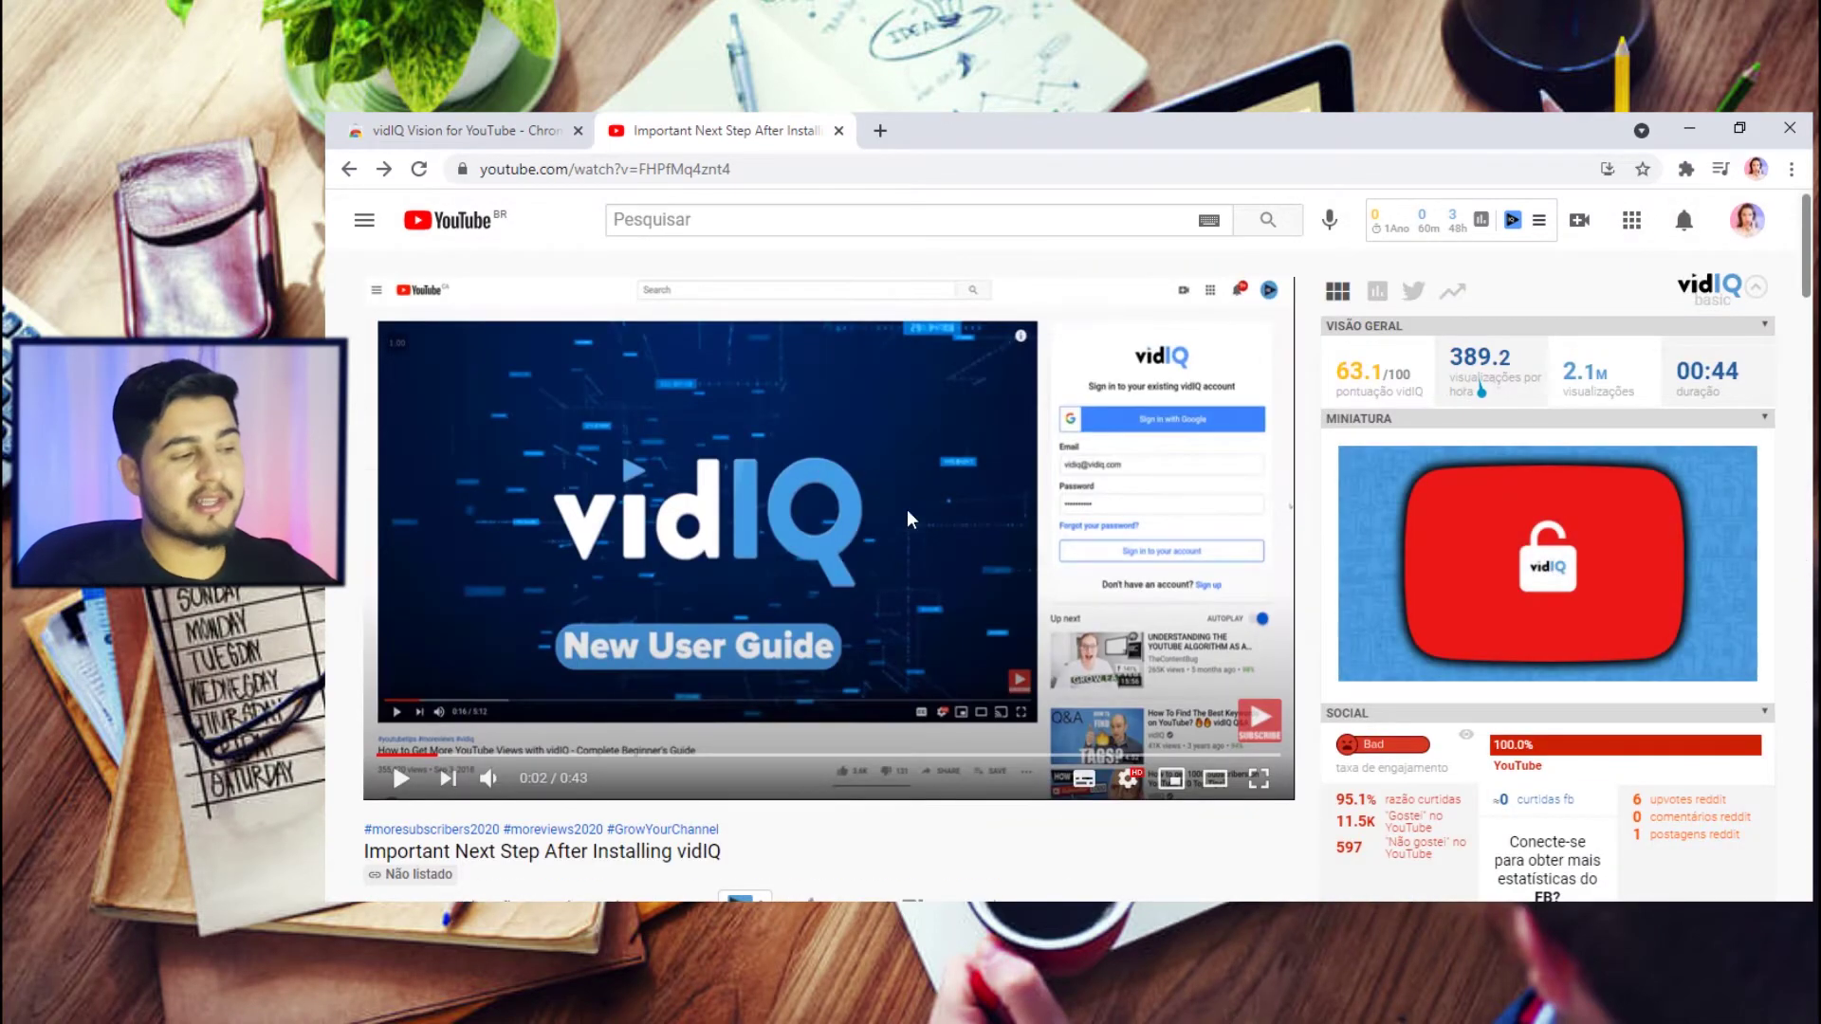
pyautogui.scroll(-15, 914, 520)
pyautogui.scroll(-8, 1492, 576)
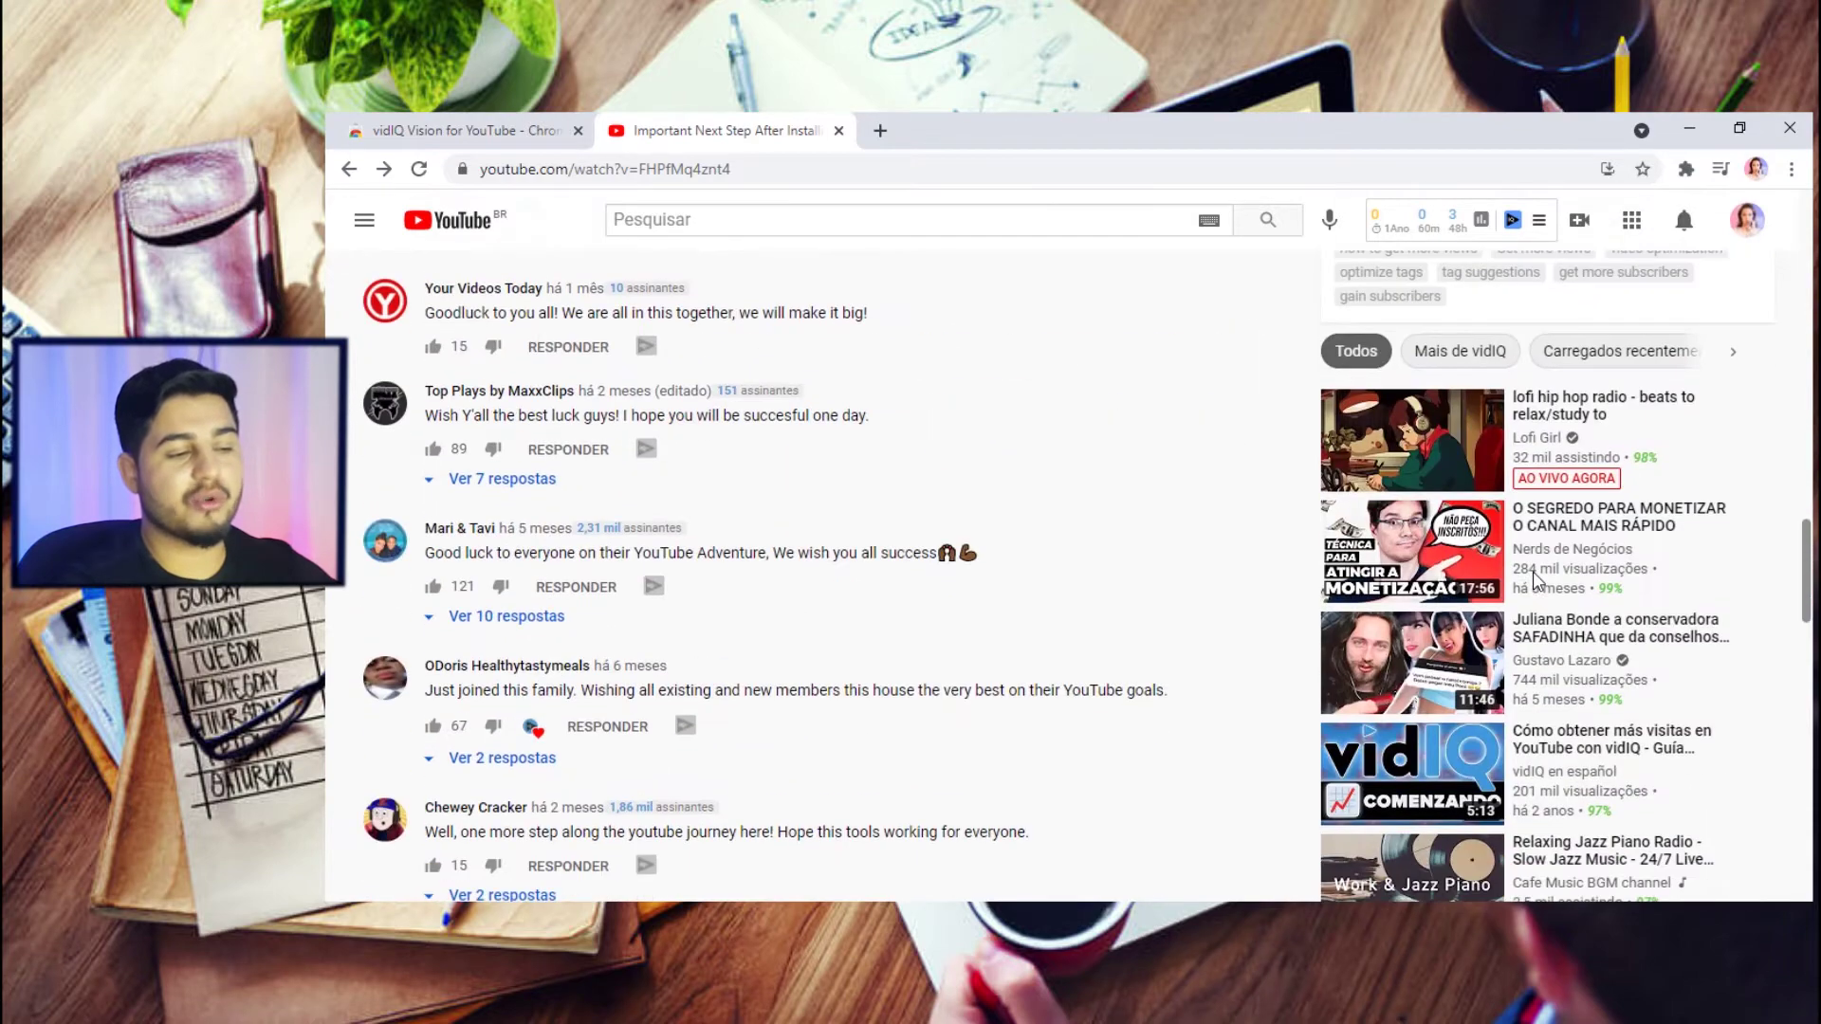
# Open the 11:46 recommended video from the Gustavo Lazaro channel and pause playback
pyautogui.click(1399, 429)
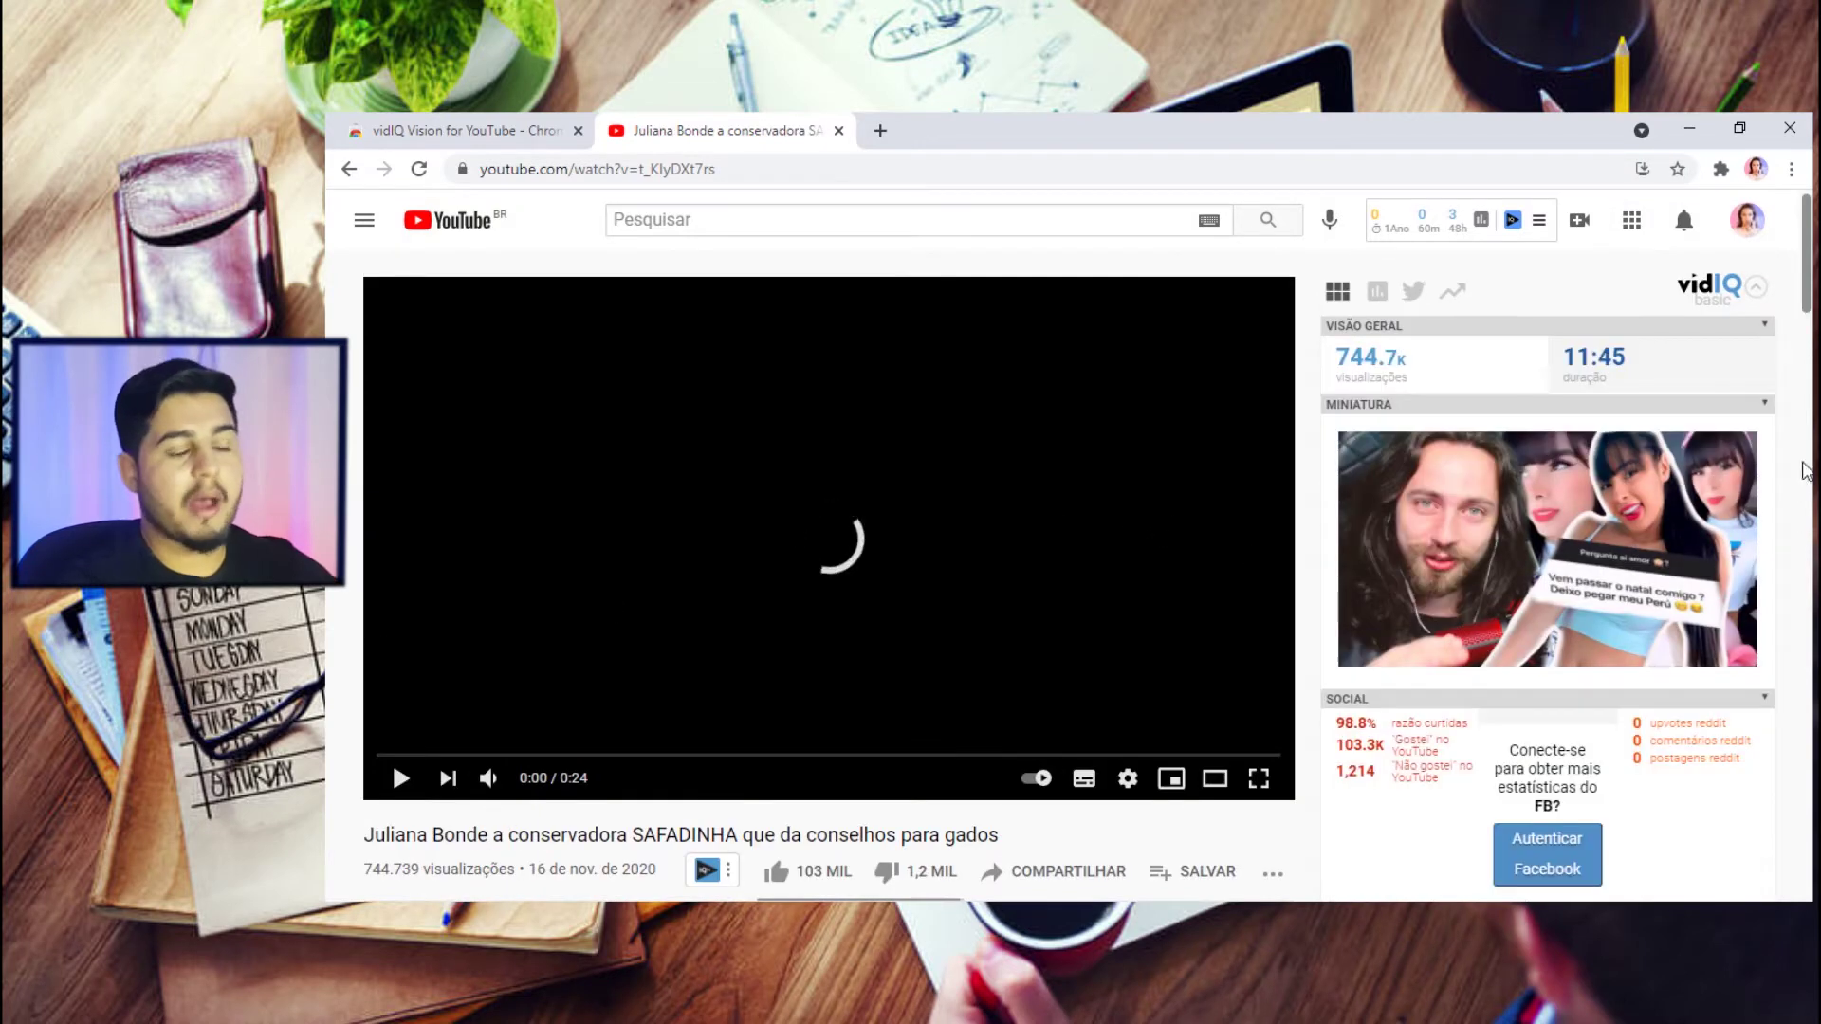
pyautogui.scroll(-1, 1454, 677)
pyautogui.scroll(1, 1524, 349)
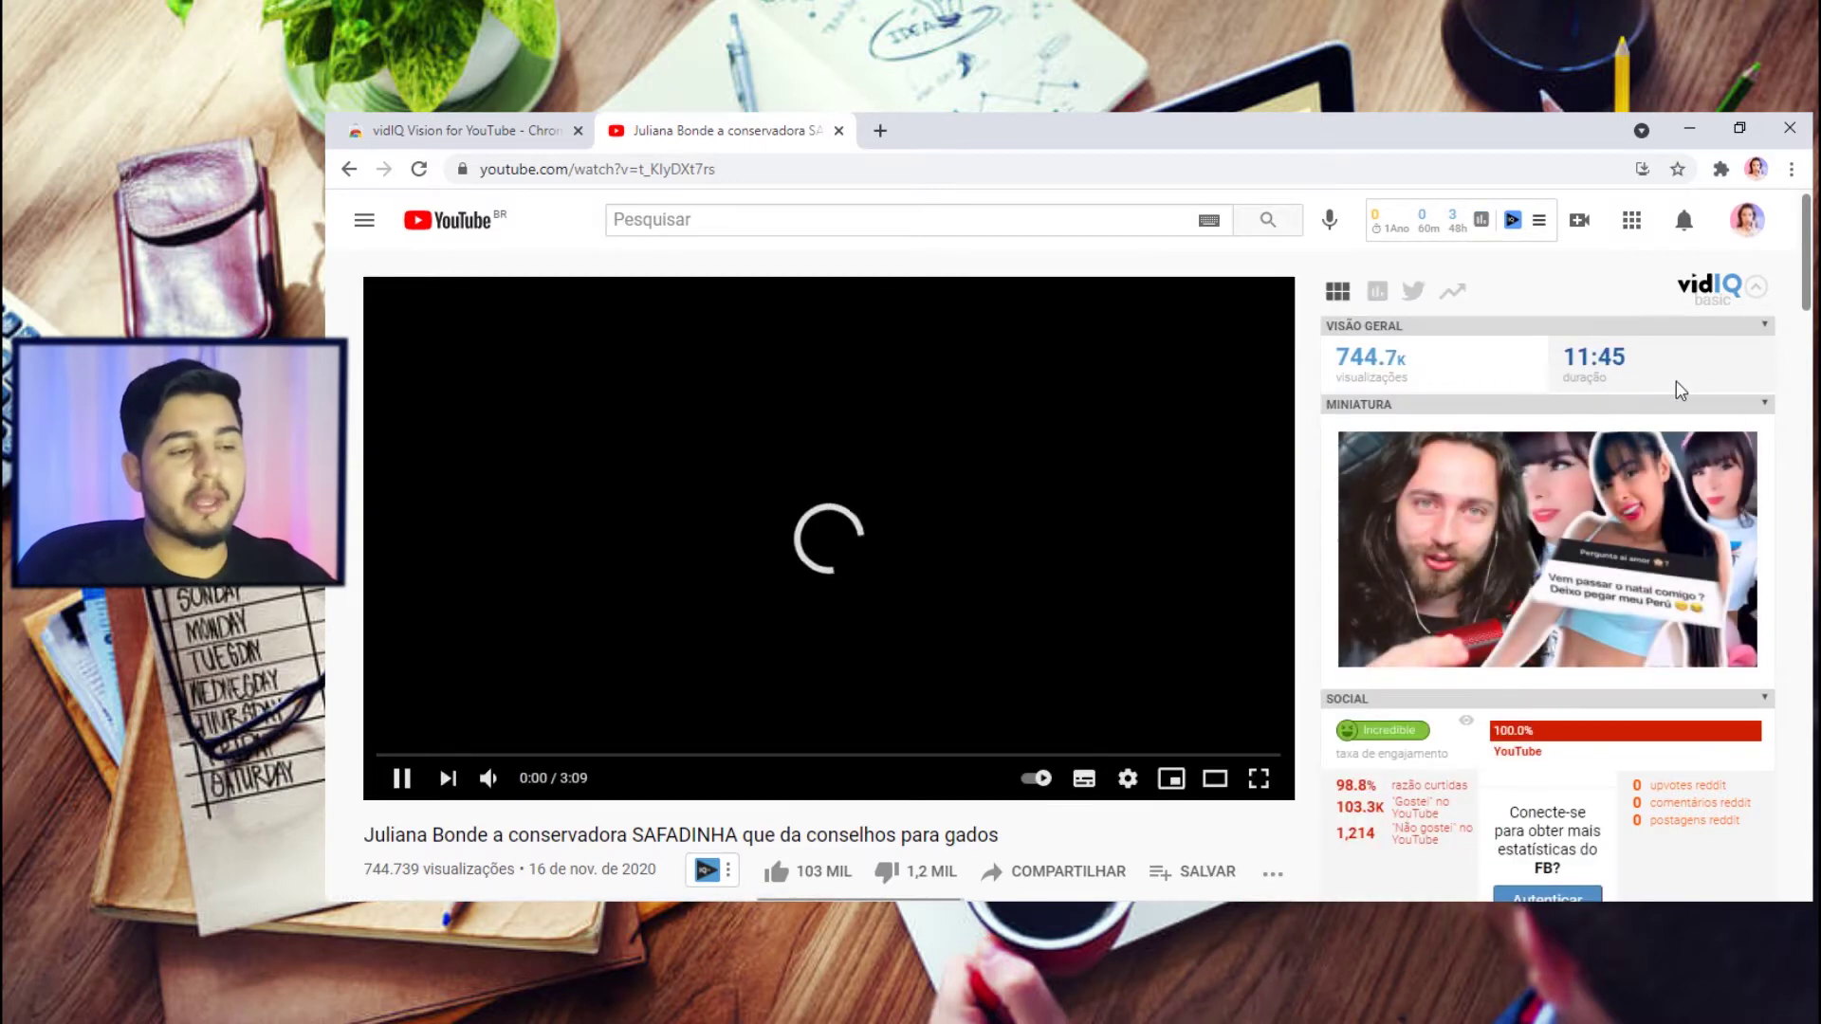
pyautogui.click(406, 782)
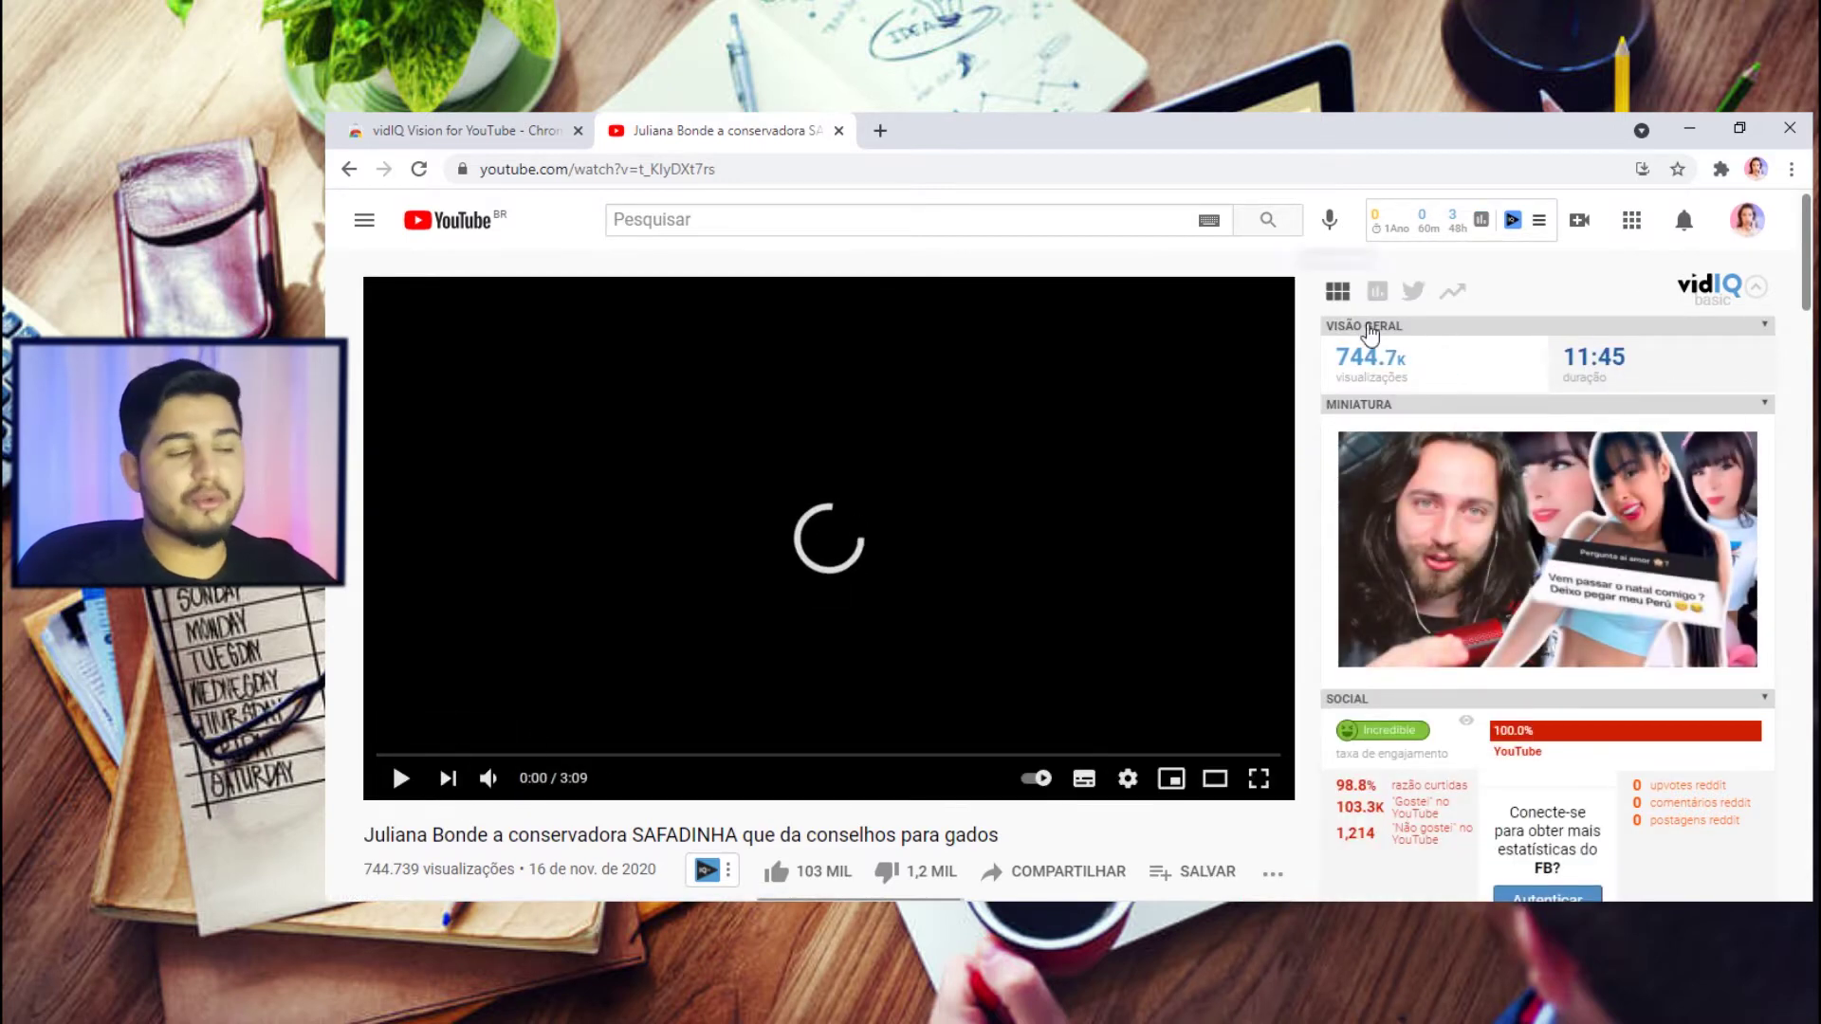
# Skip the video's ad and examine the engagement rate, like ratio and Reddit figures in vidIQ's Social section
pyautogui.scroll(-2, 1394, 408)
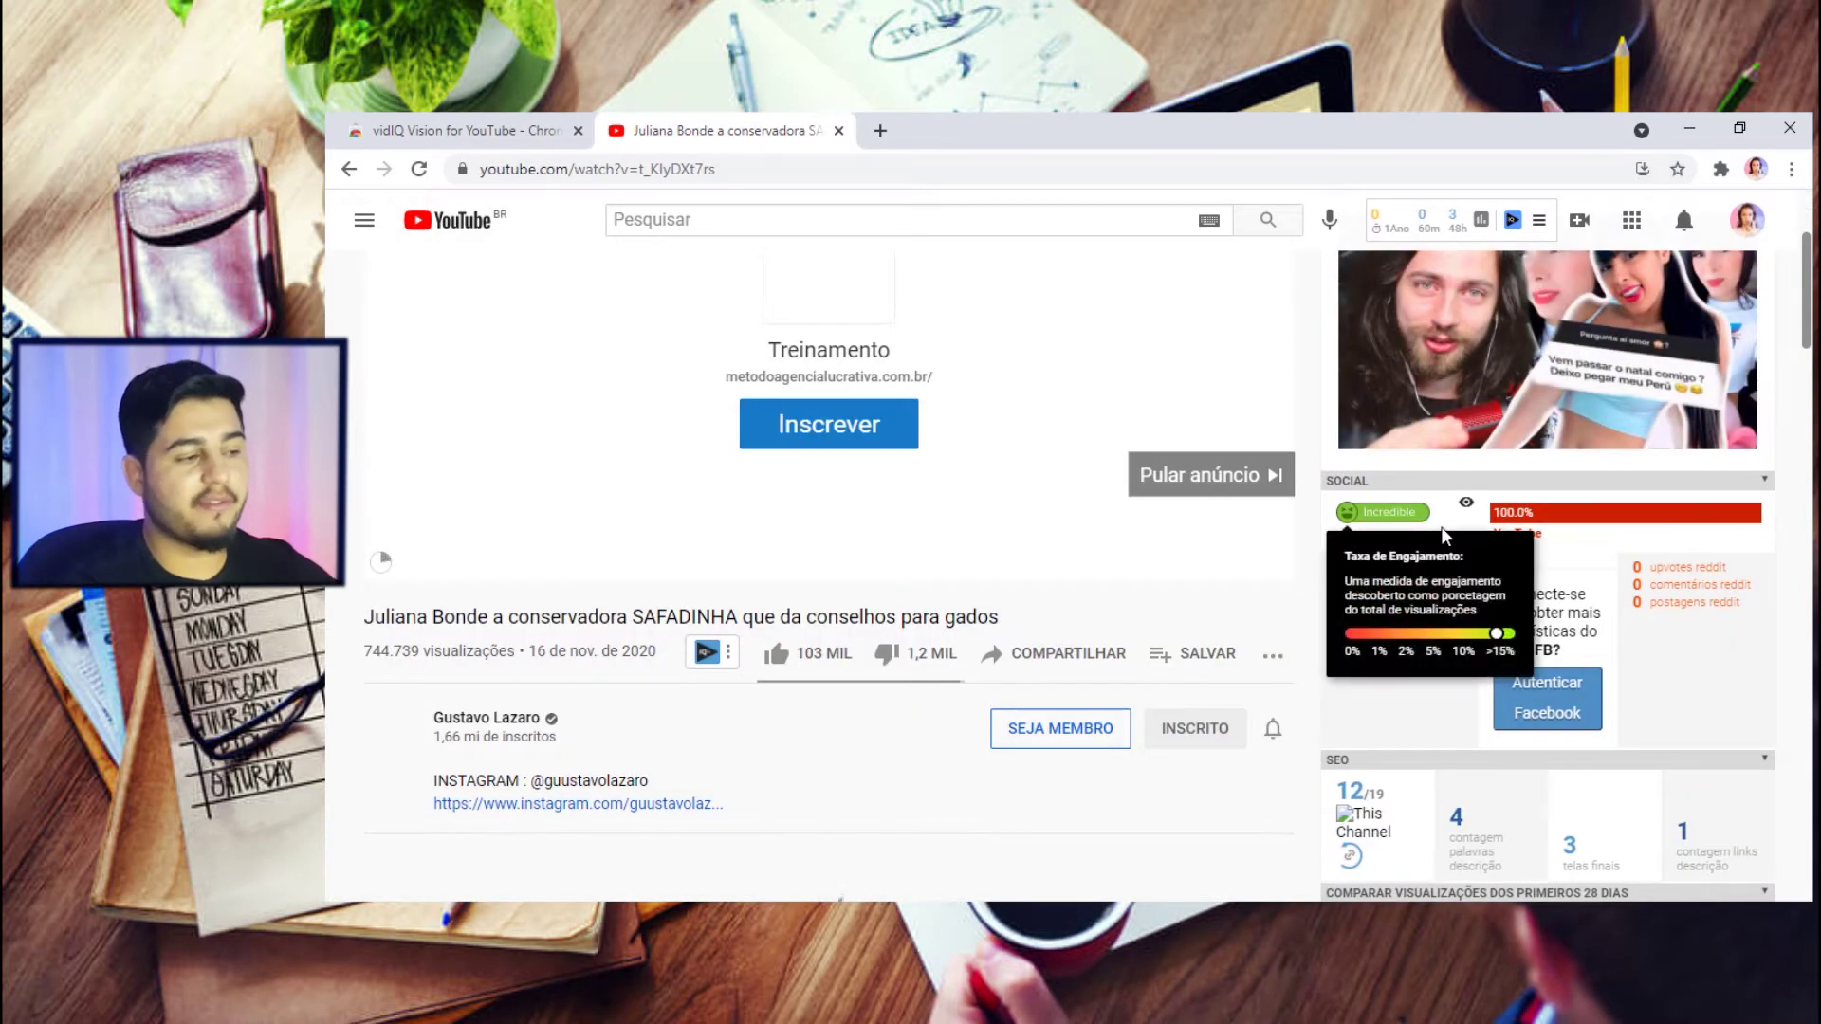
pyautogui.click(1202, 477)
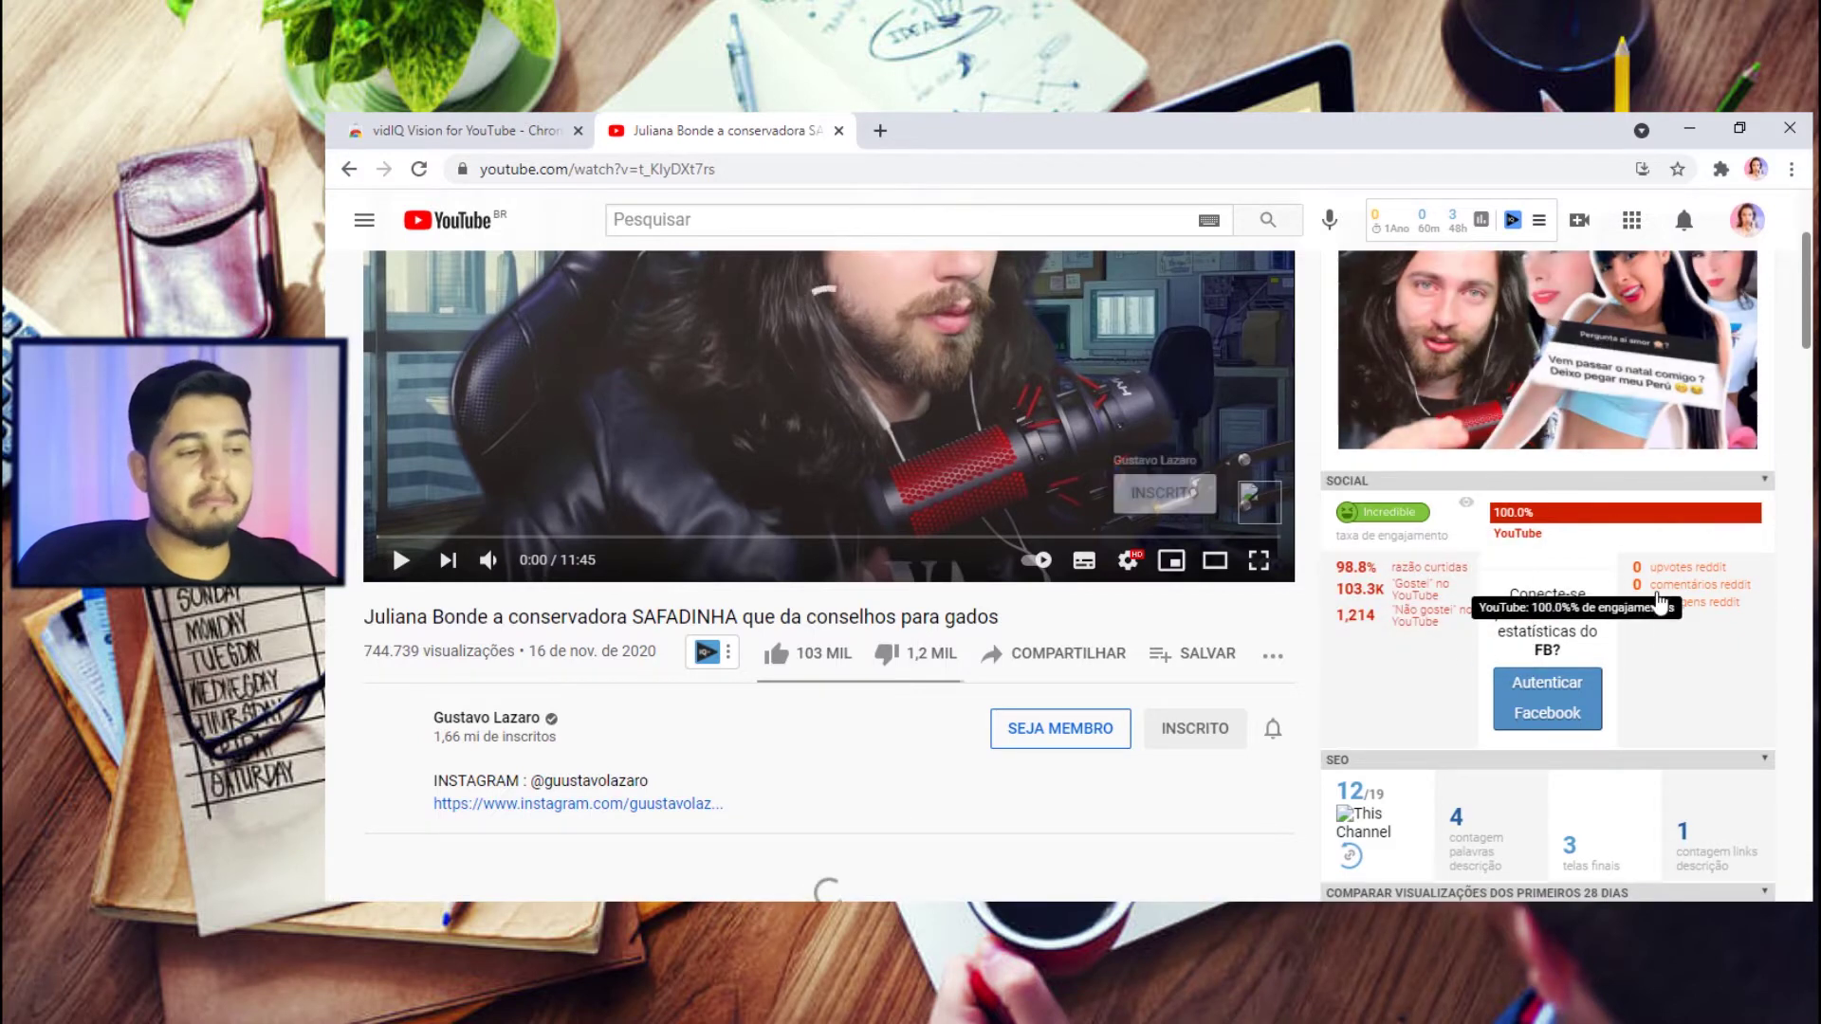
pyautogui.moveTo(1387, 521)
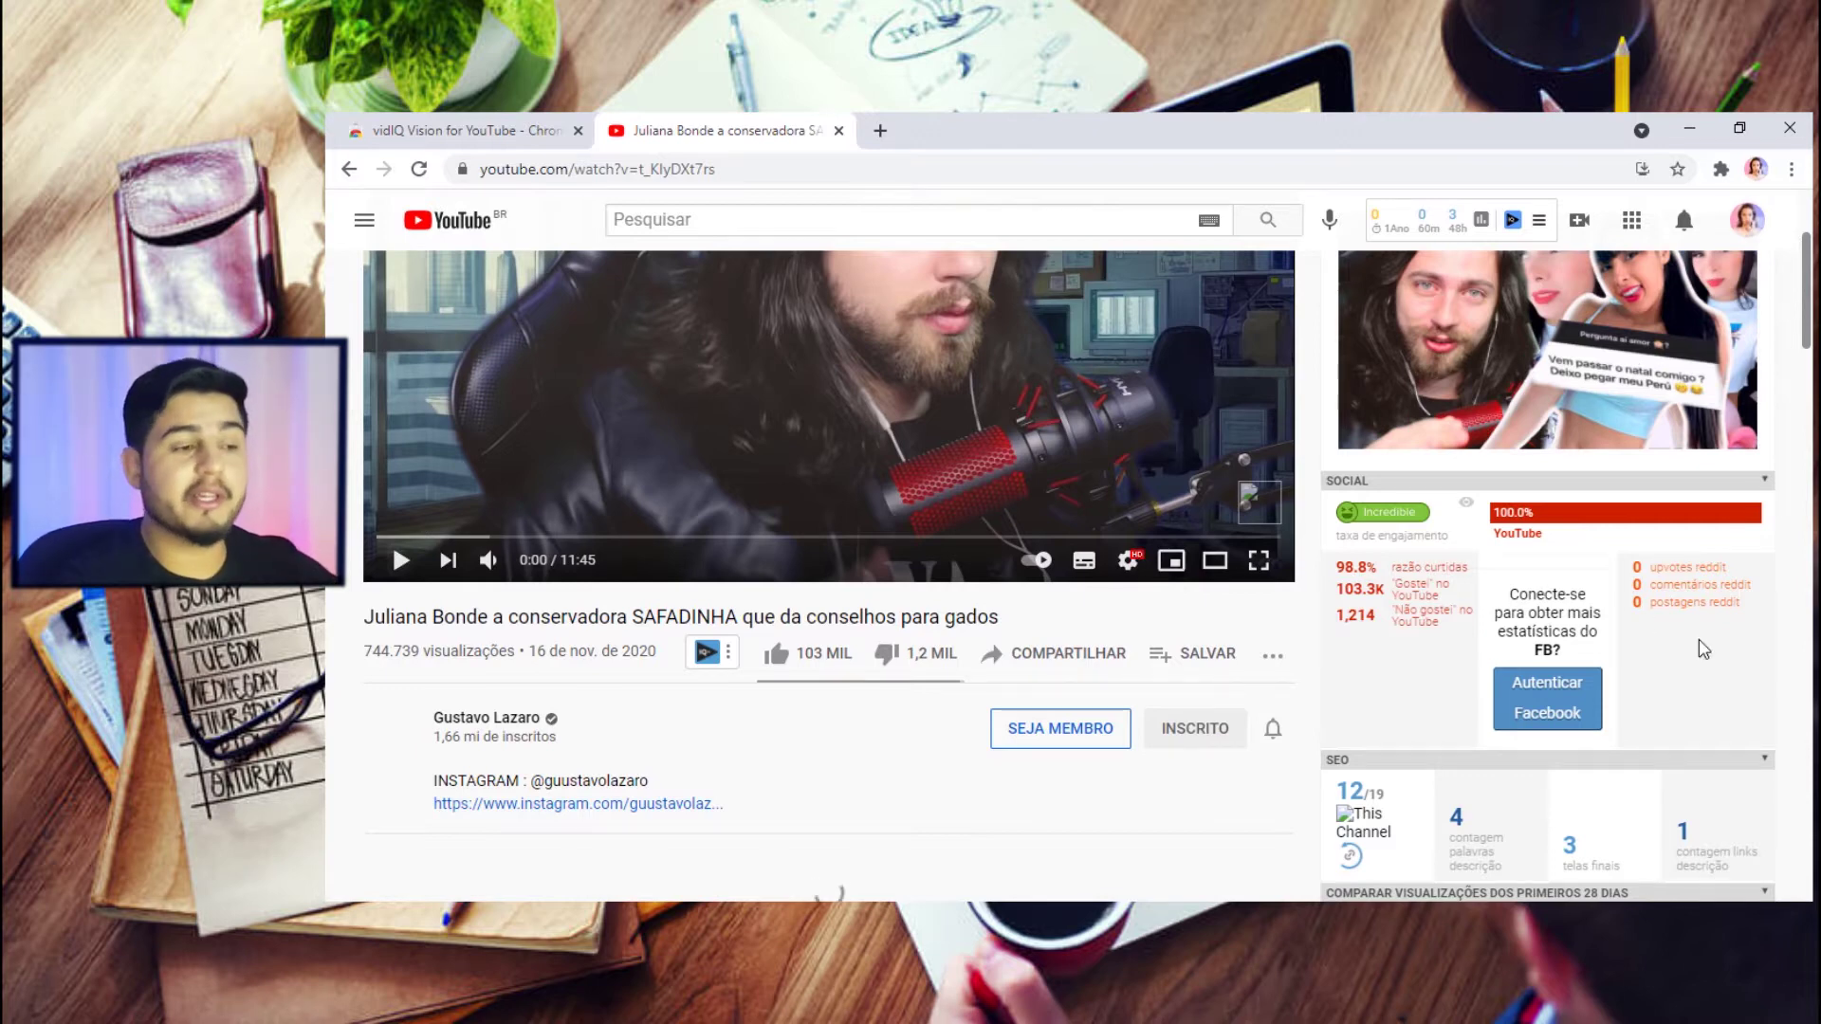
pyautogui.moveTo(1445, 644)
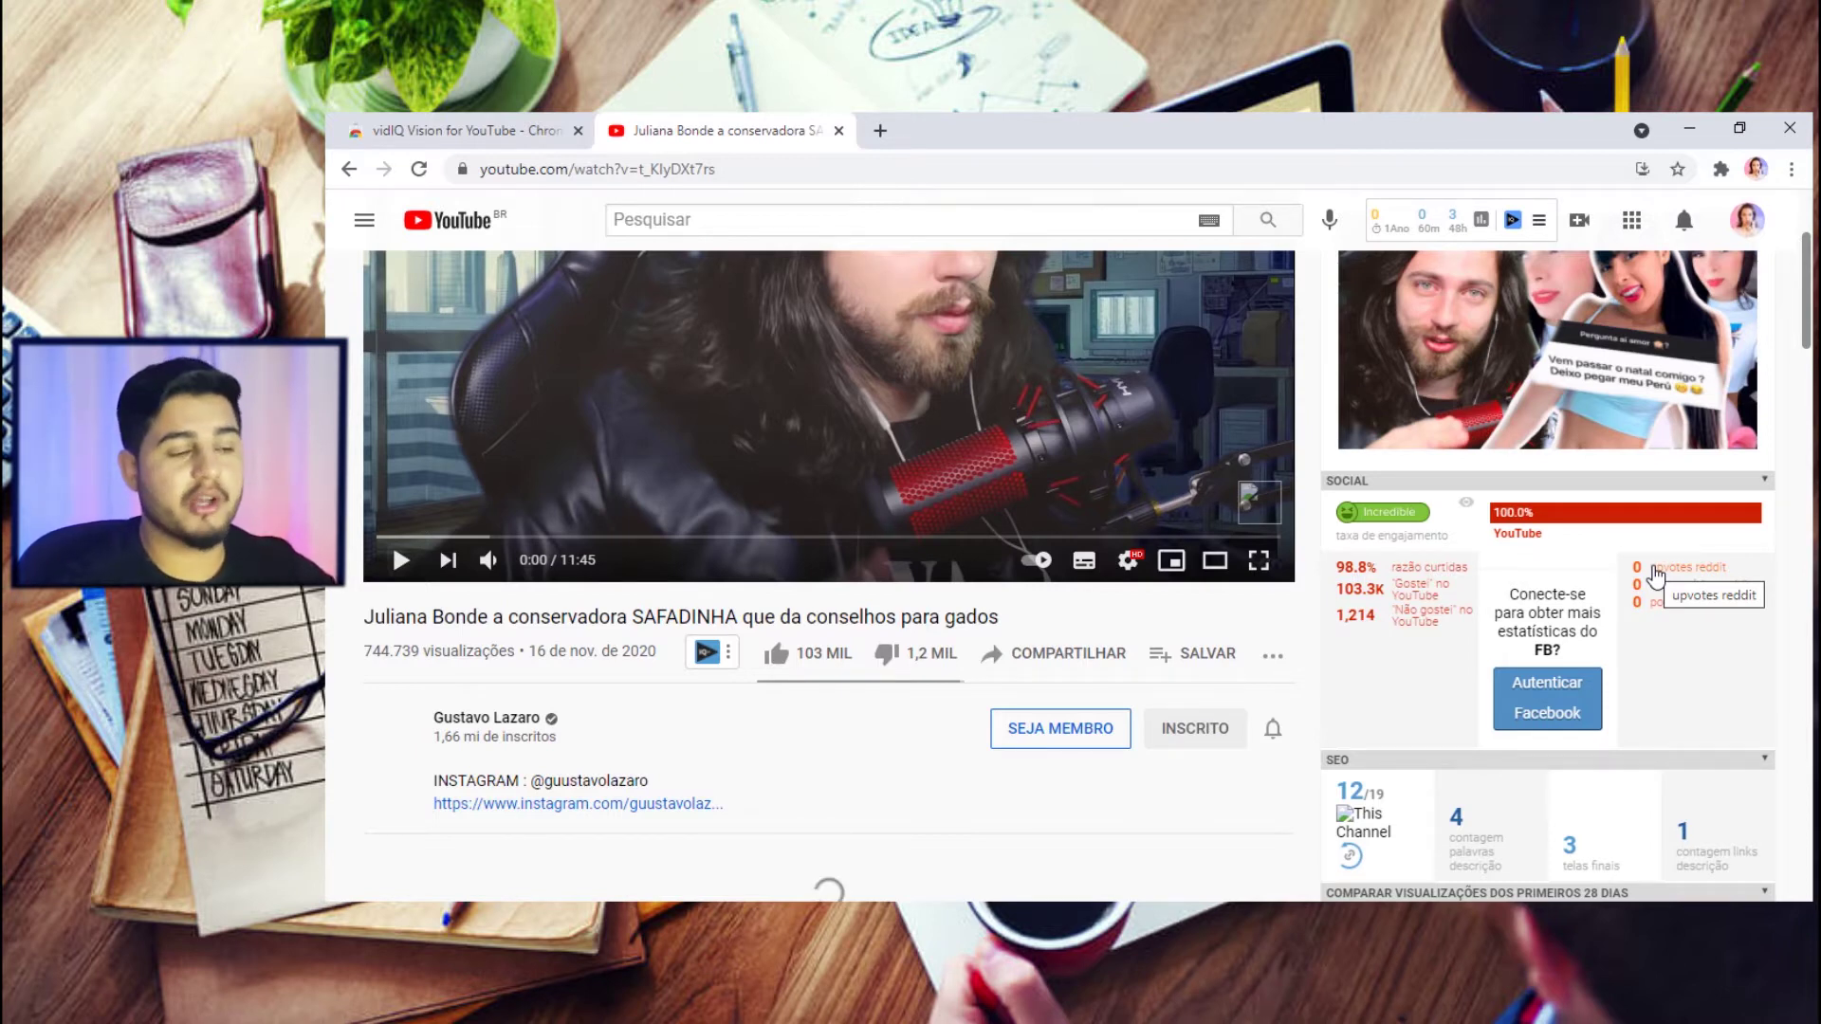
pyautogui.scroll(-1, 1655, 574)
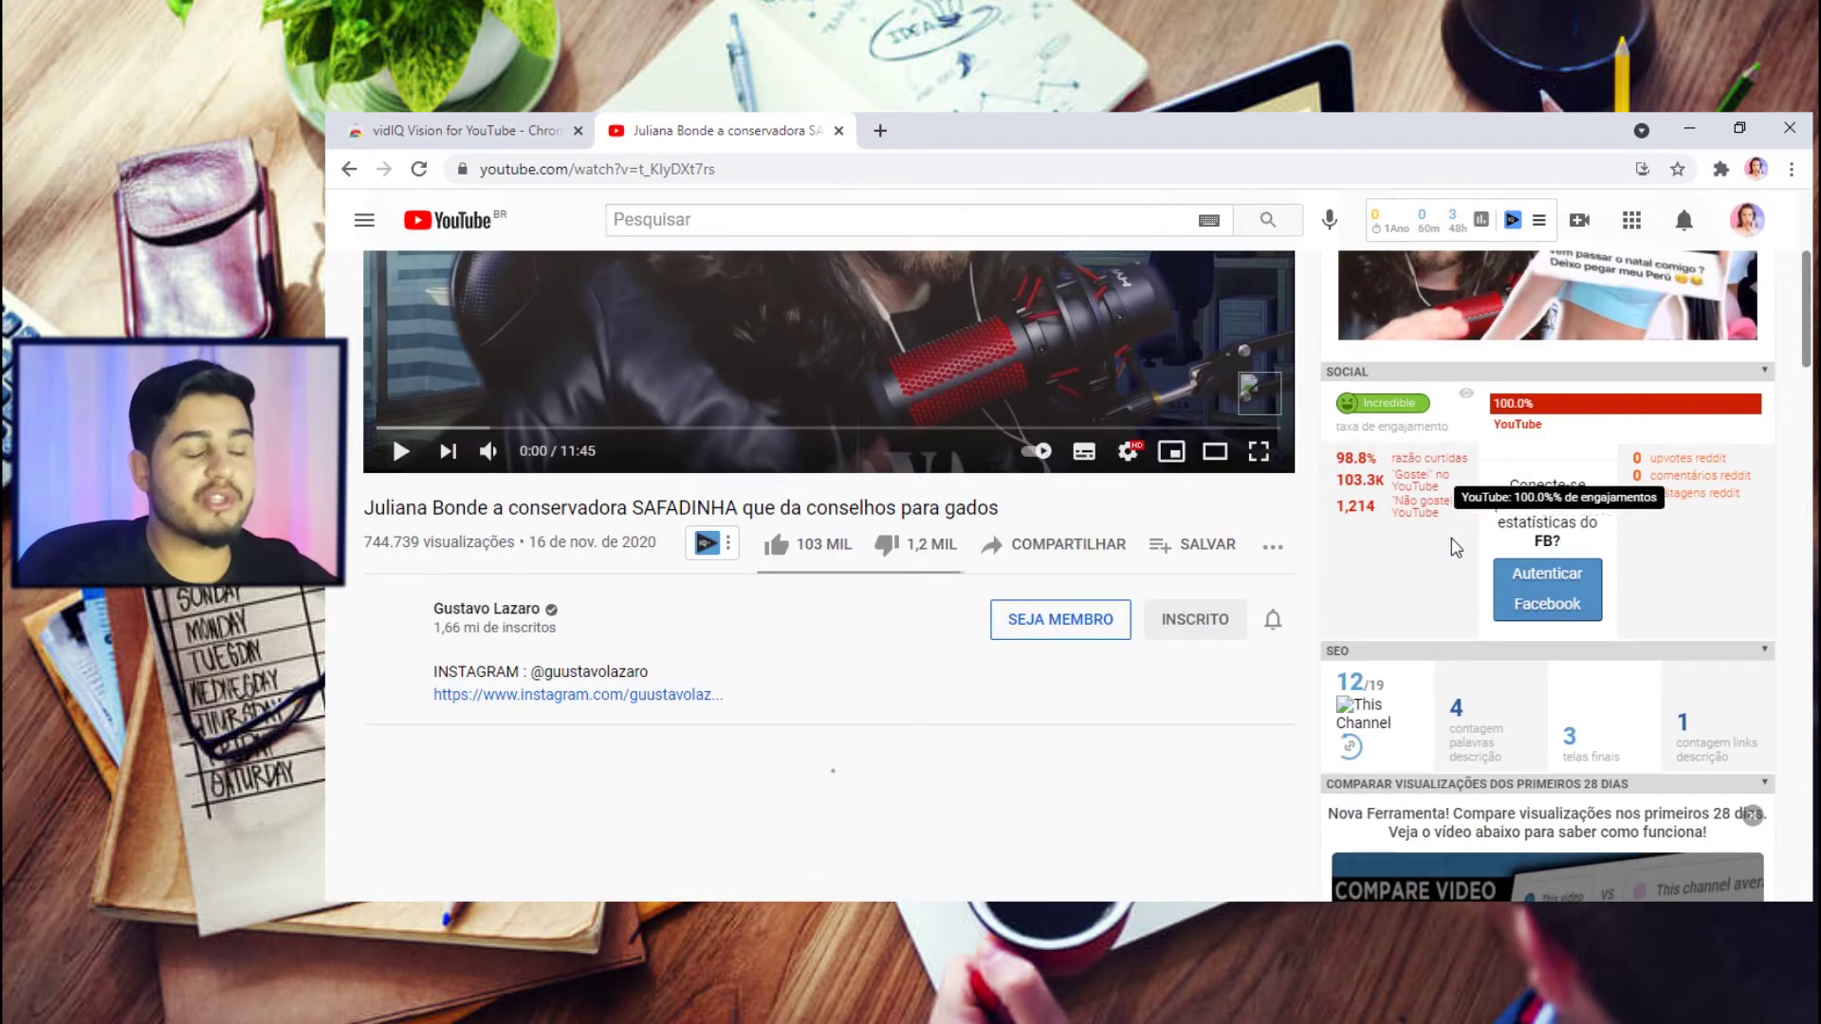
pyautogui.scroll(1, 1623, 574)
# Examine vidIQ's SEO section for the video, including the SEO score breakdown, end screens, words per minute and description counts
pyautogui.scroll(-4, 1517, 426)
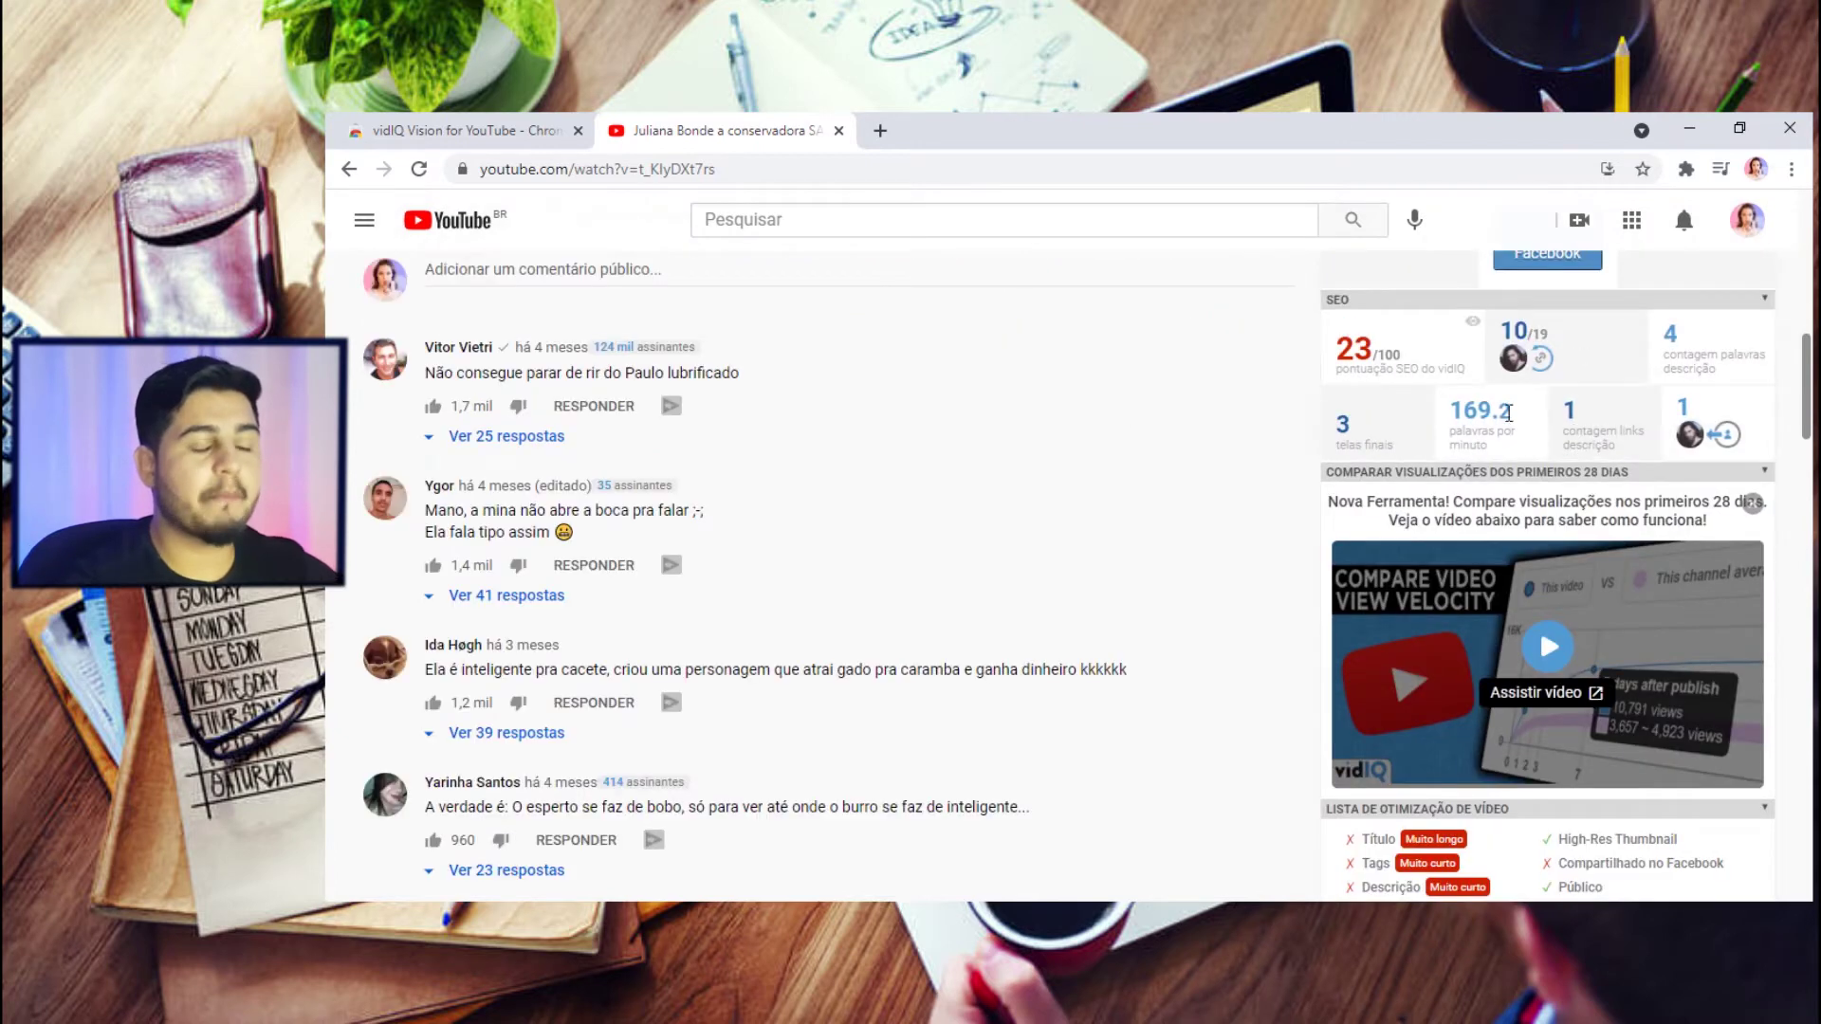
pyautogui.click(1472, 334)
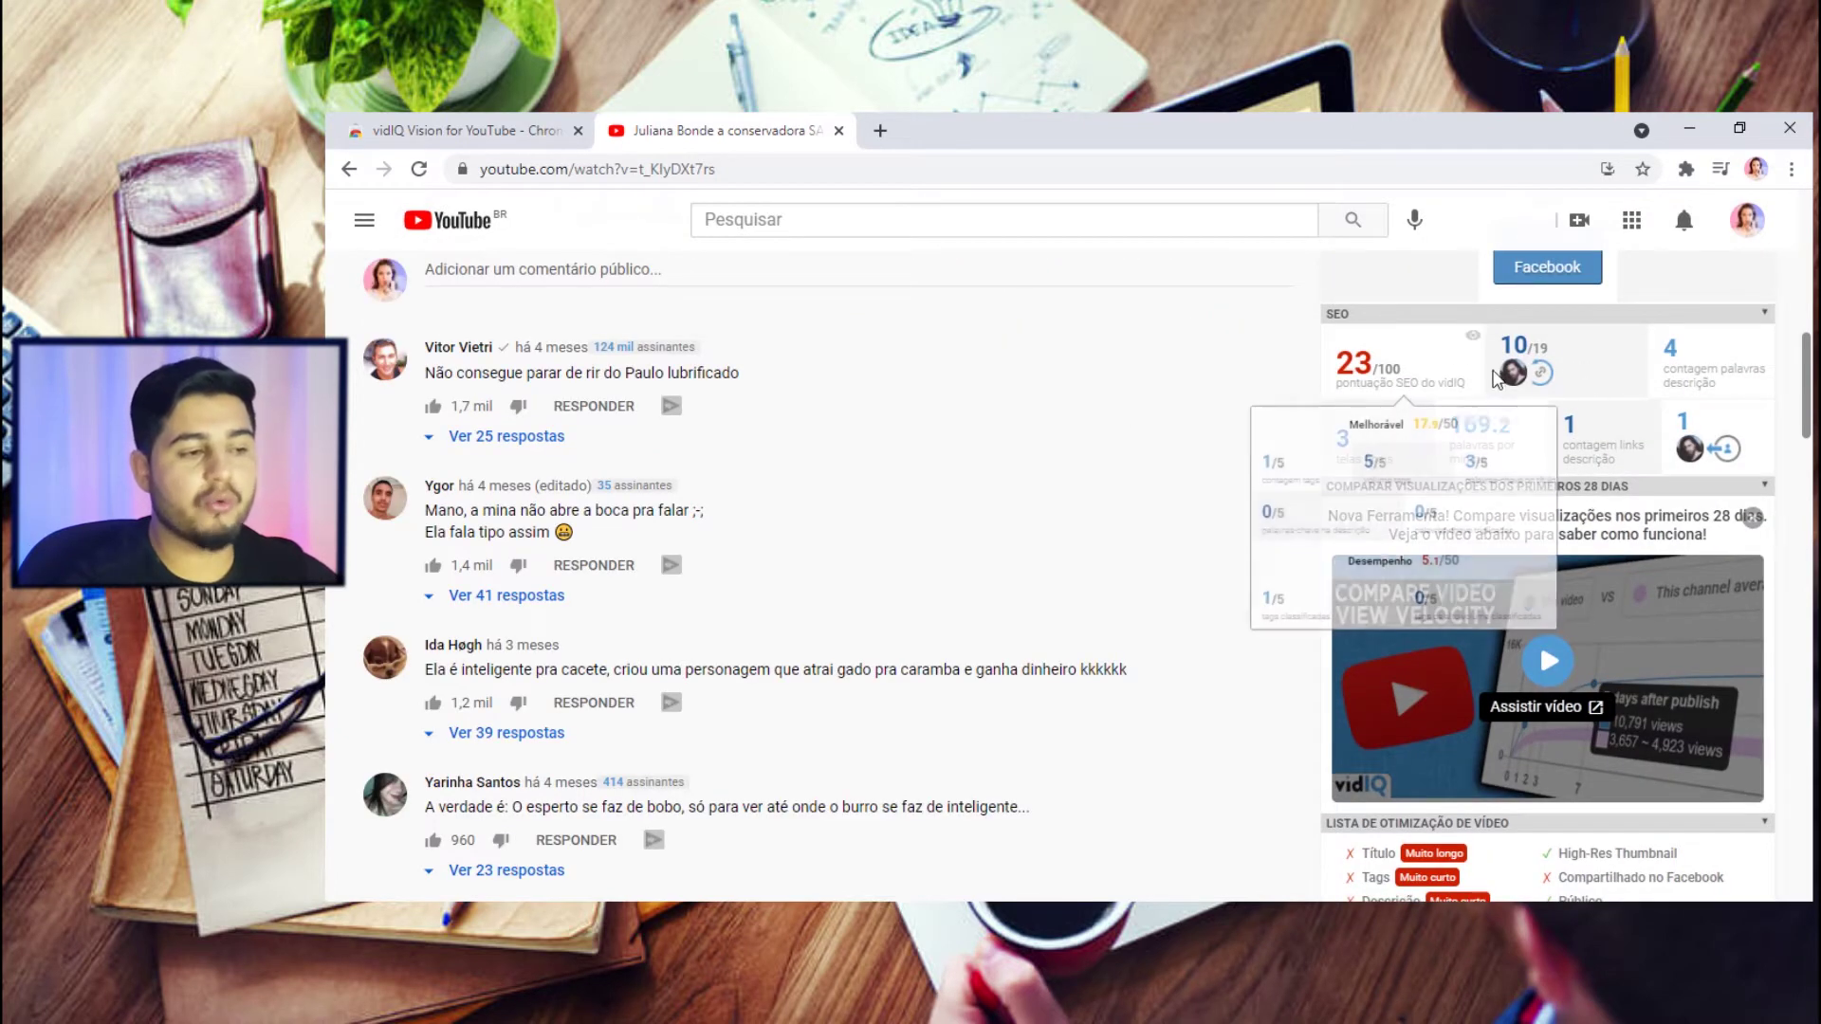
pyautogui.scroll(3, 1555, 607)
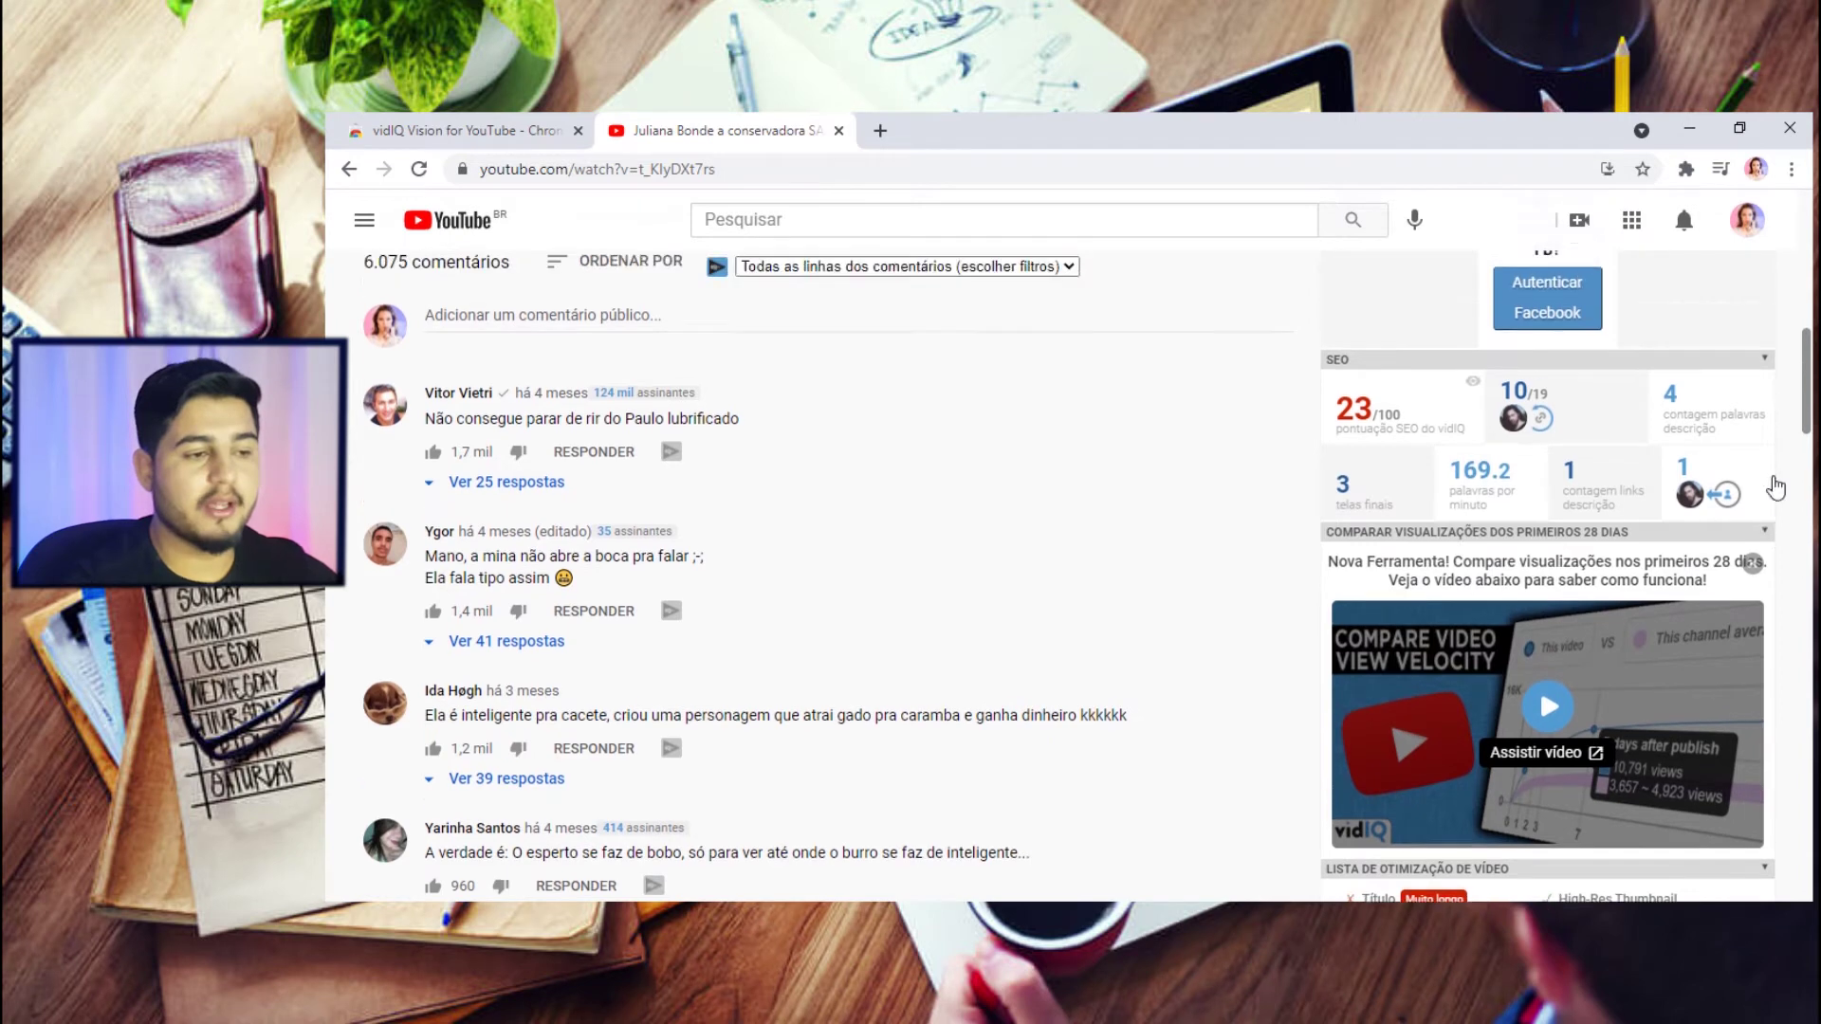
pyautogui.moveTo(1413, 592)
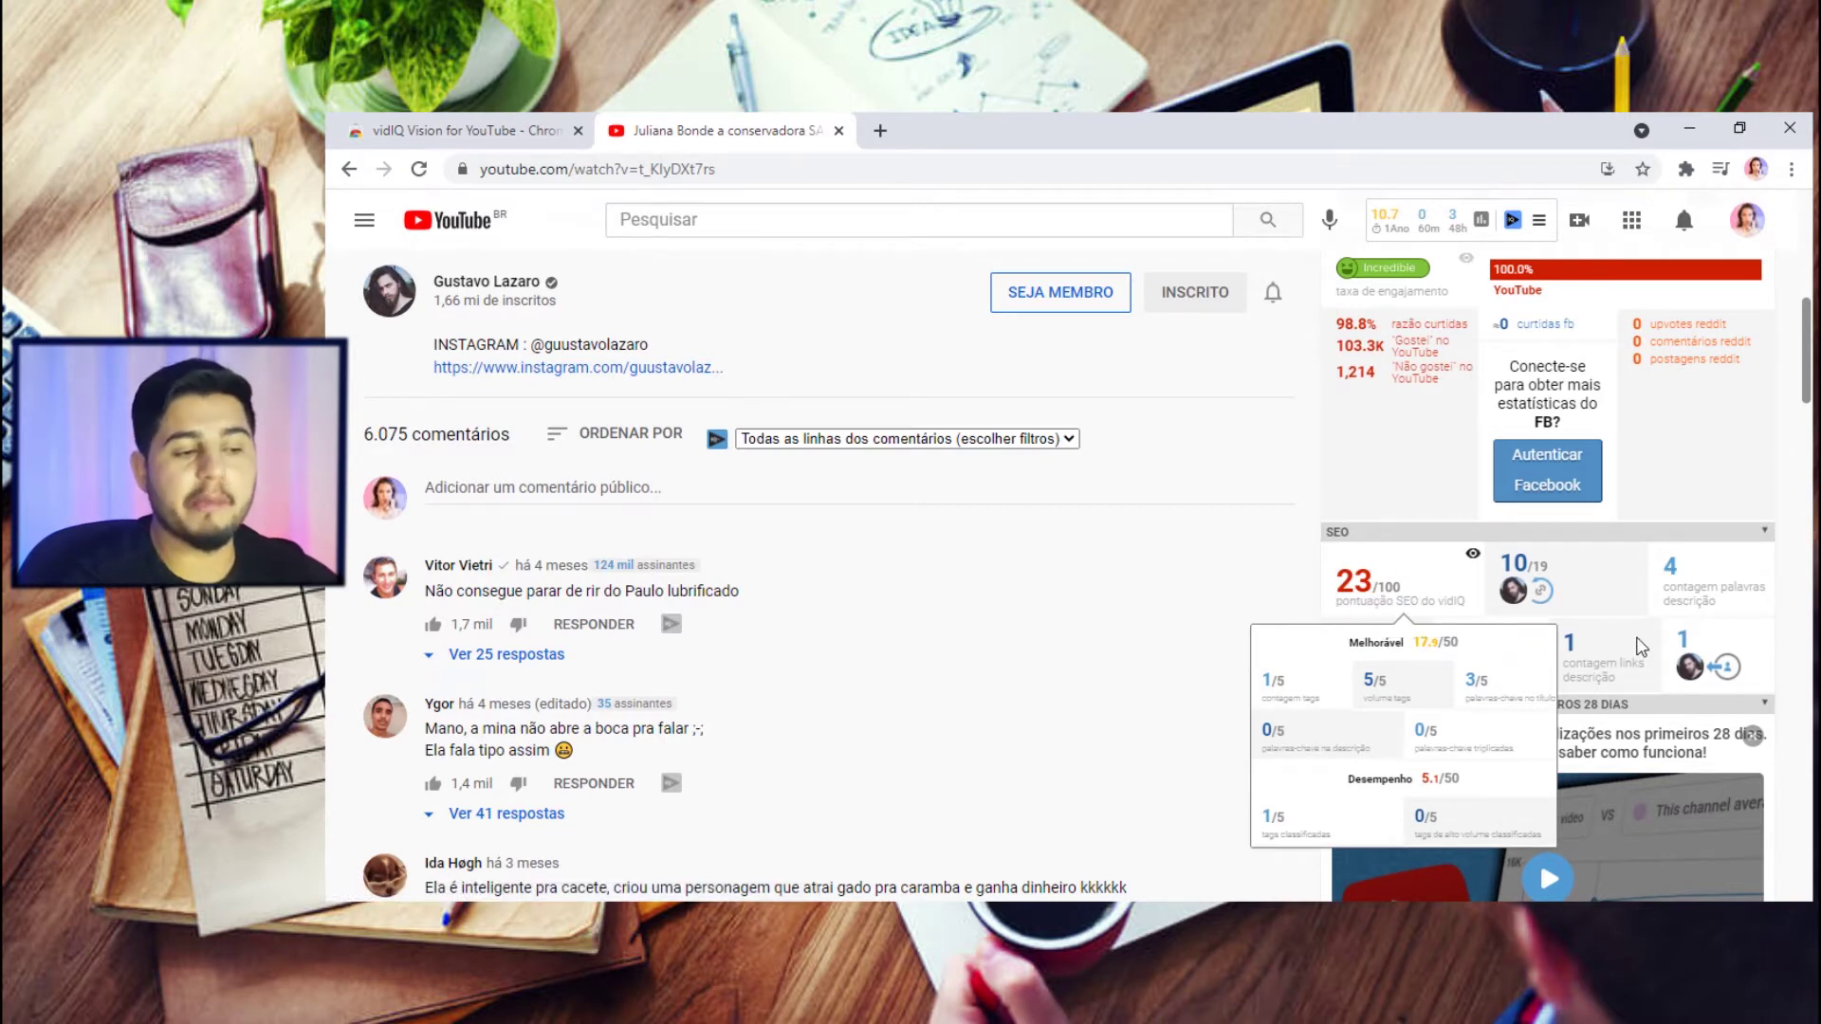
pyautogui.moveTo(1717, 585)
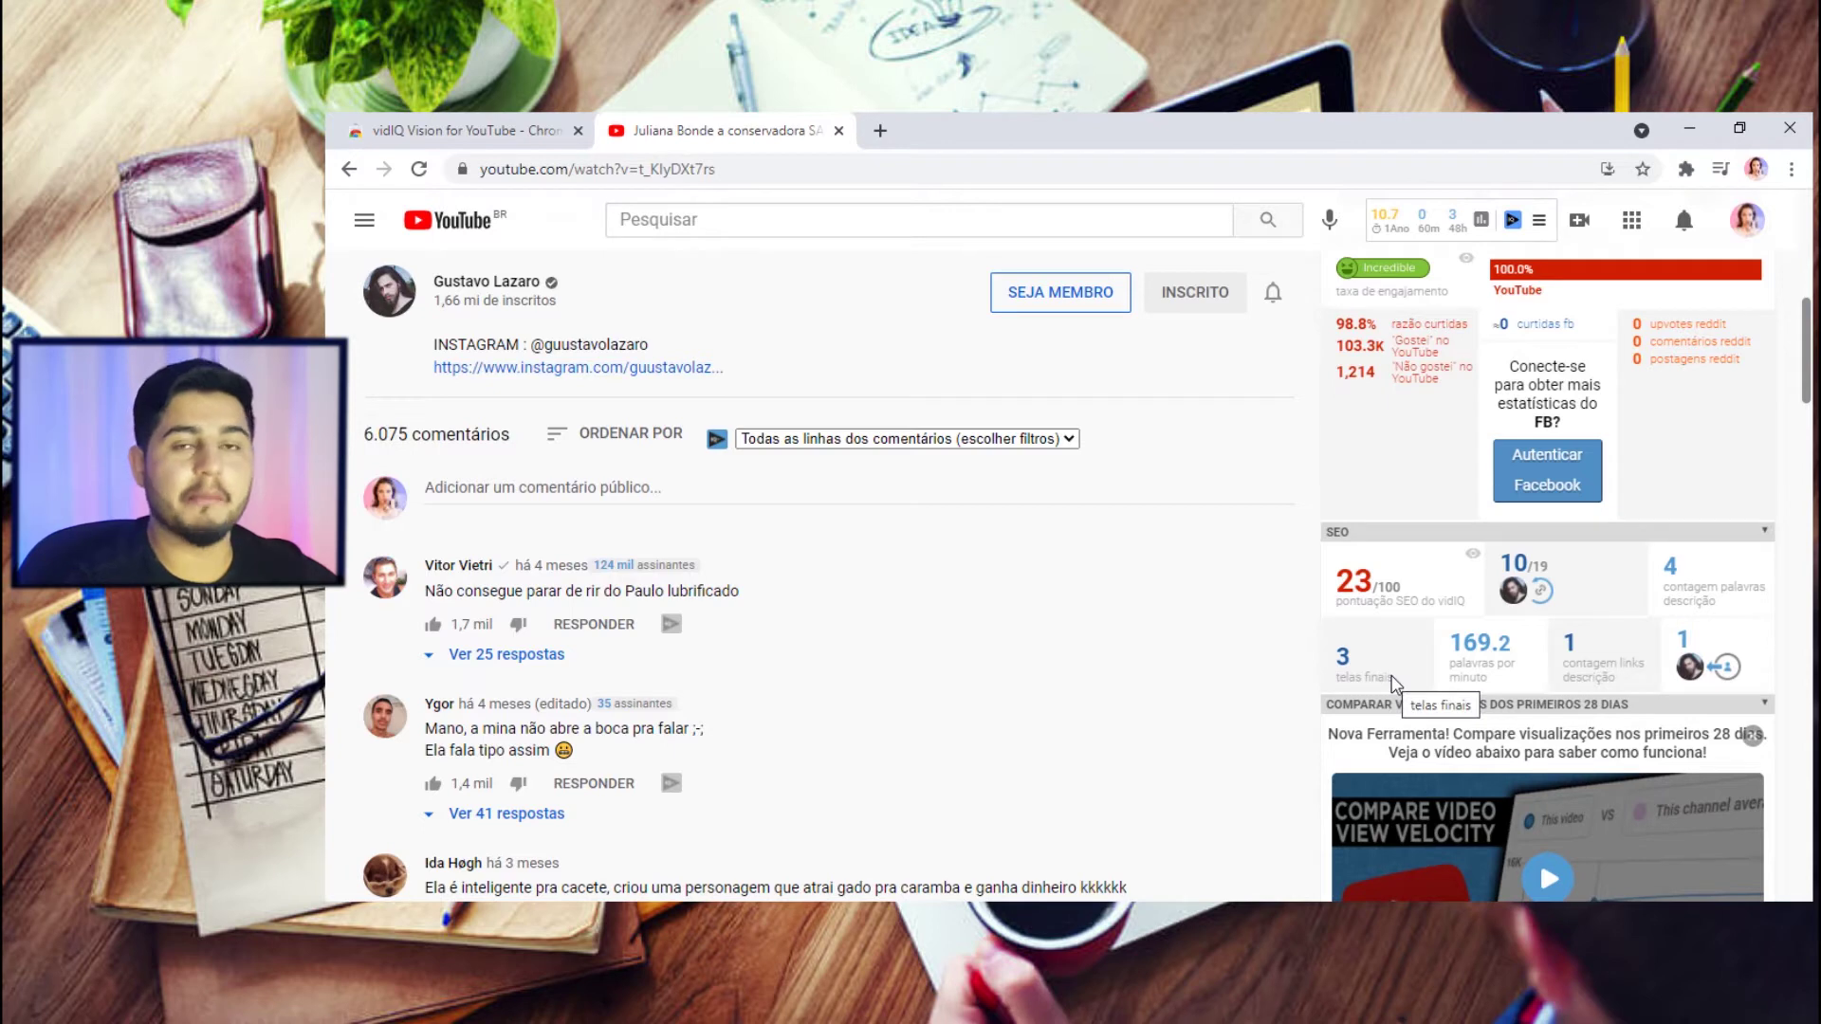
pyautogui.moveTo(1536, 569)
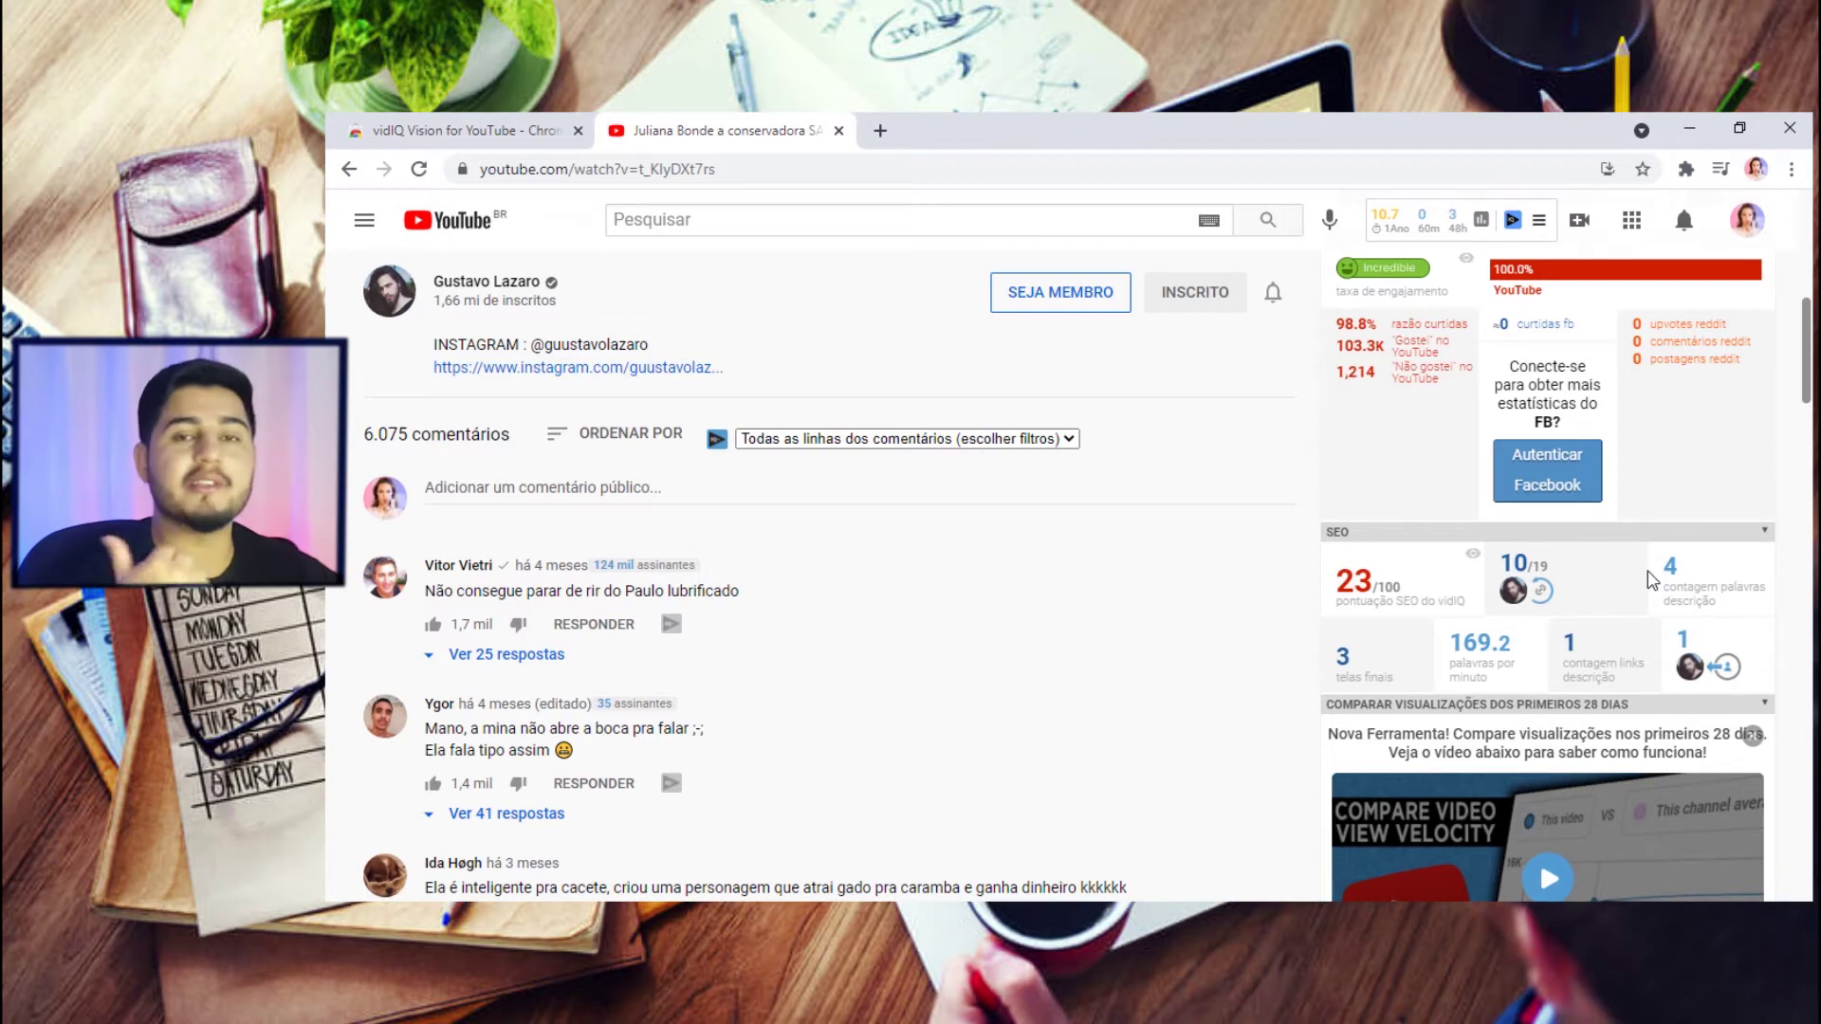
pyautogui.scroll(-4, 1650, 580)
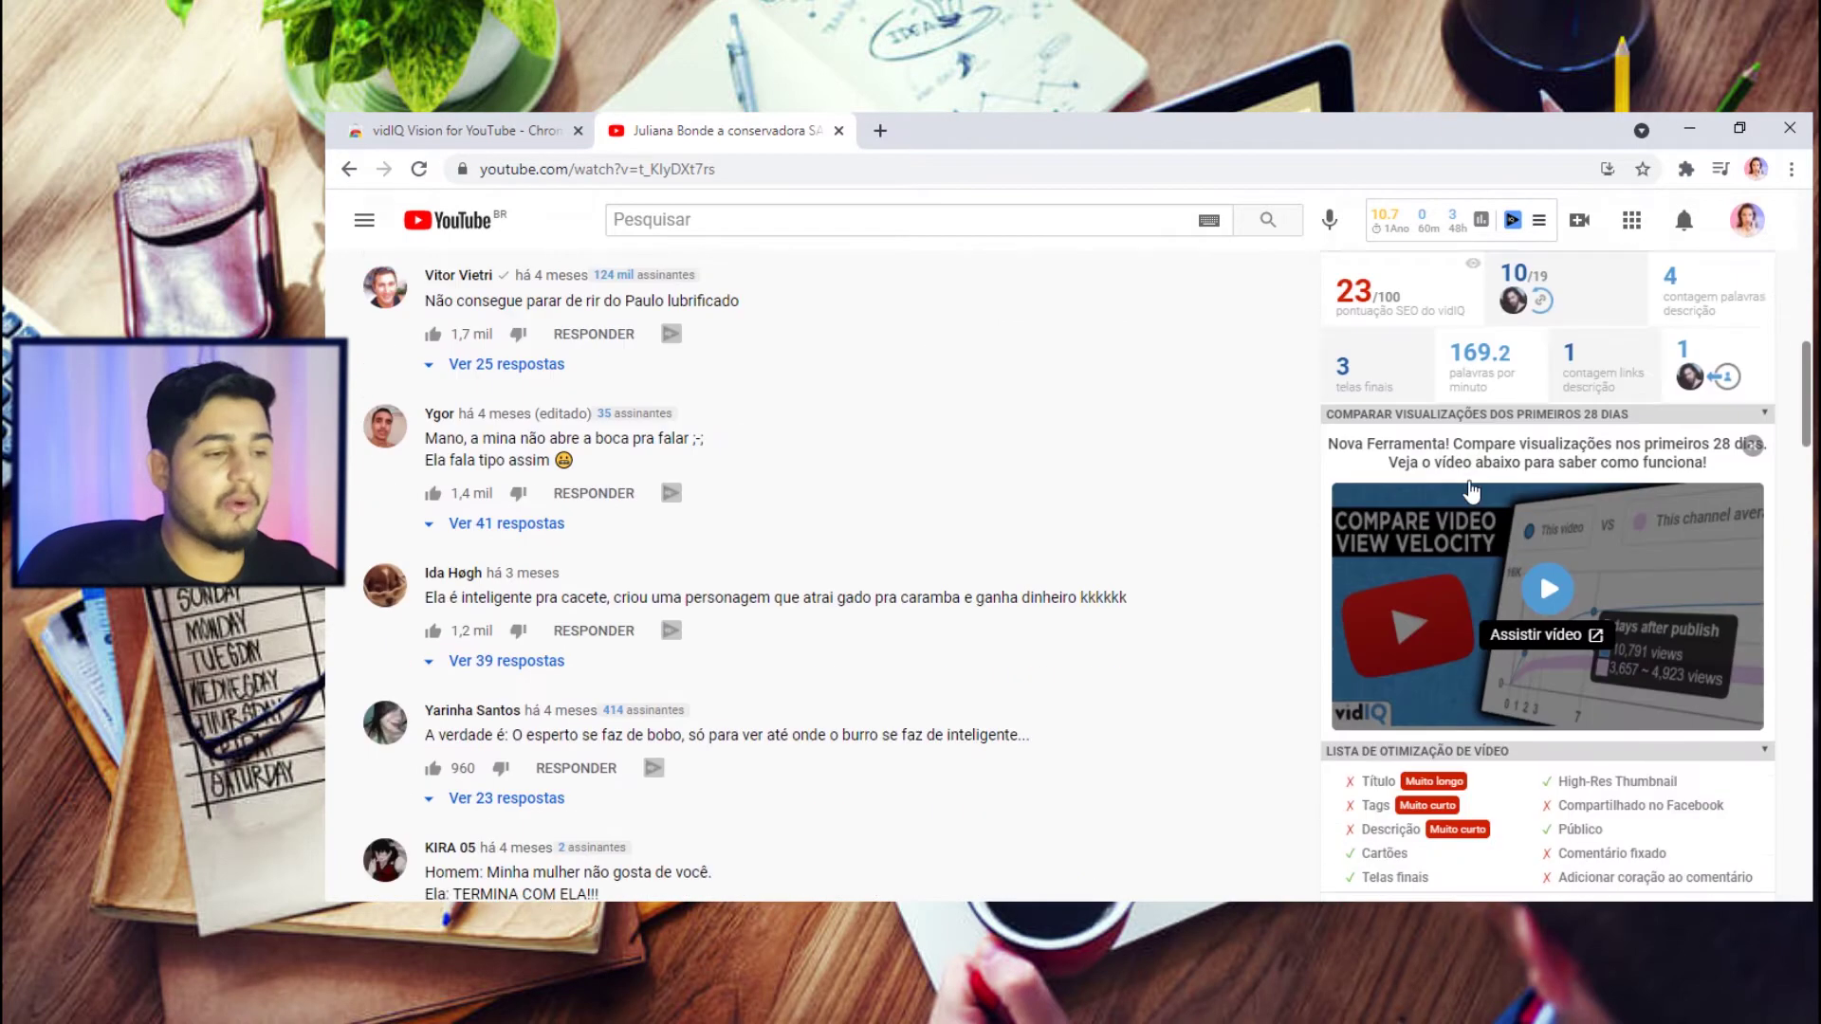
pyautogui.scroll(3, 1431, 495)
pyautogui.moveTo(1430, 495)
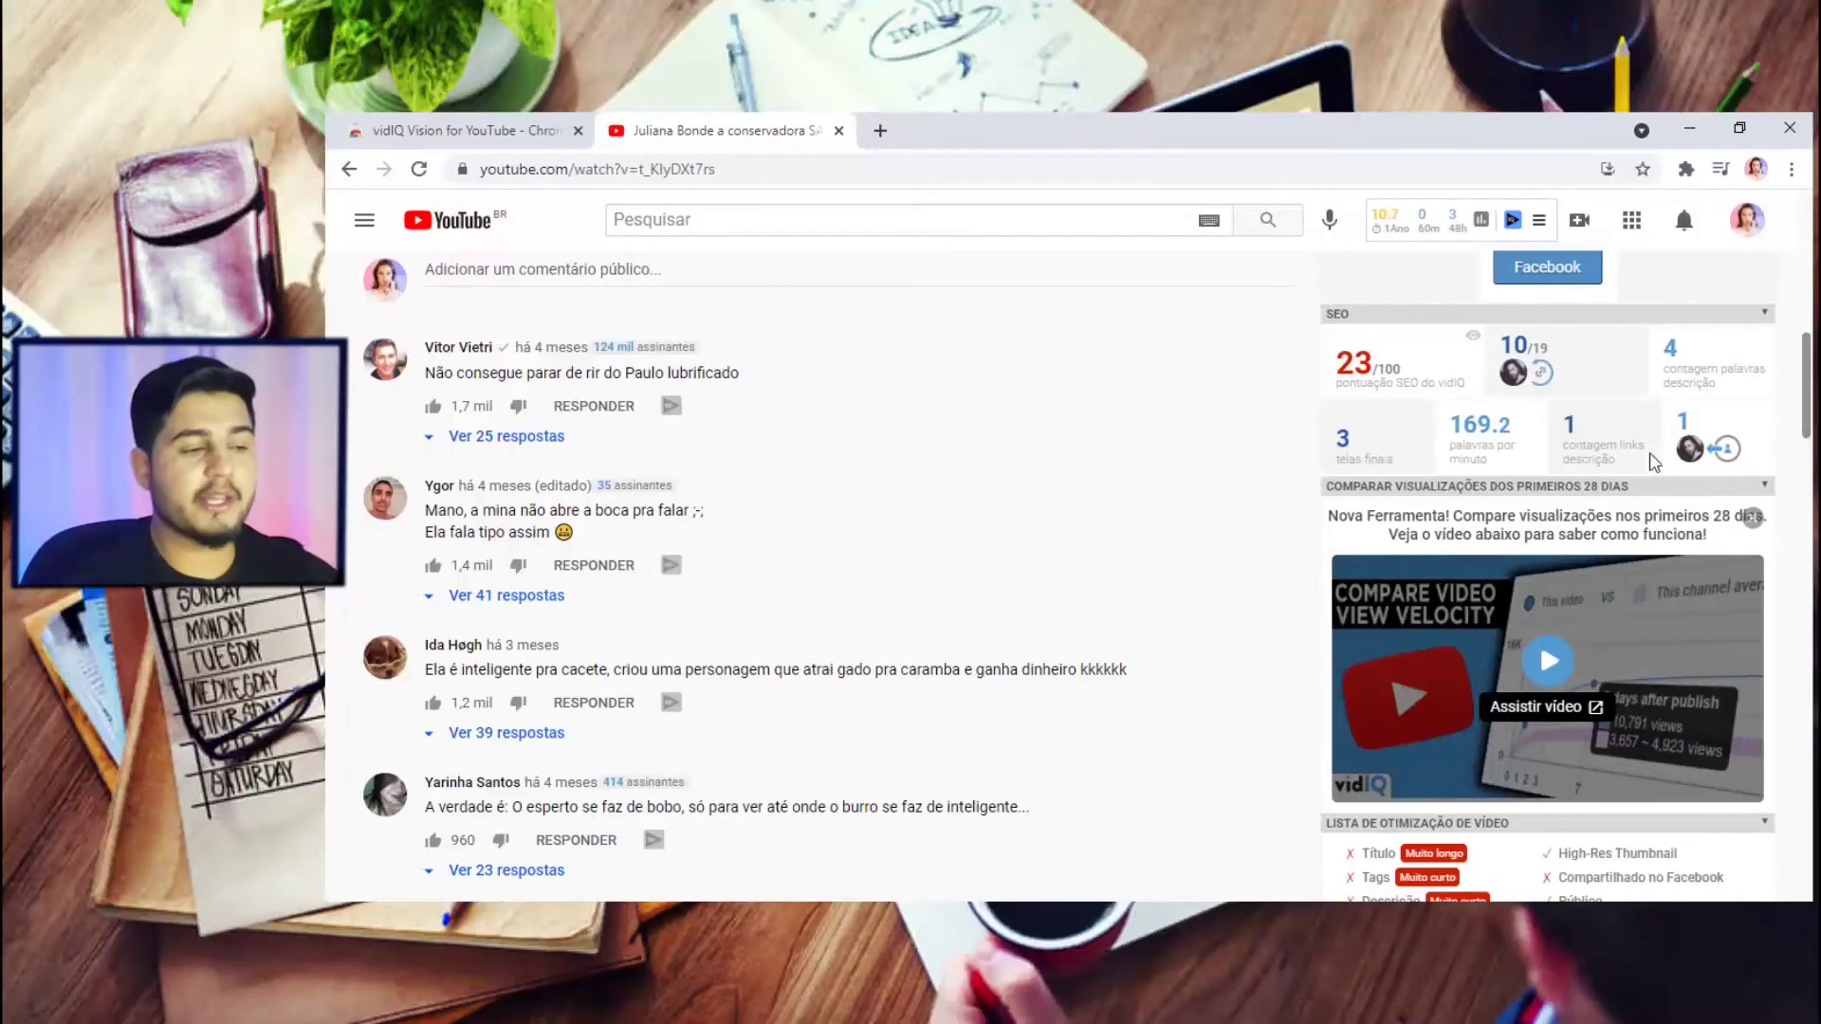
# Review vidIQ's video optimization checklist covering title, tags, description, cards, end screens, thumbnail and pinned comment
pyautogui.scroll(-1, 1661, 452)
pyautogui.scroll(-3, 1757, 453)
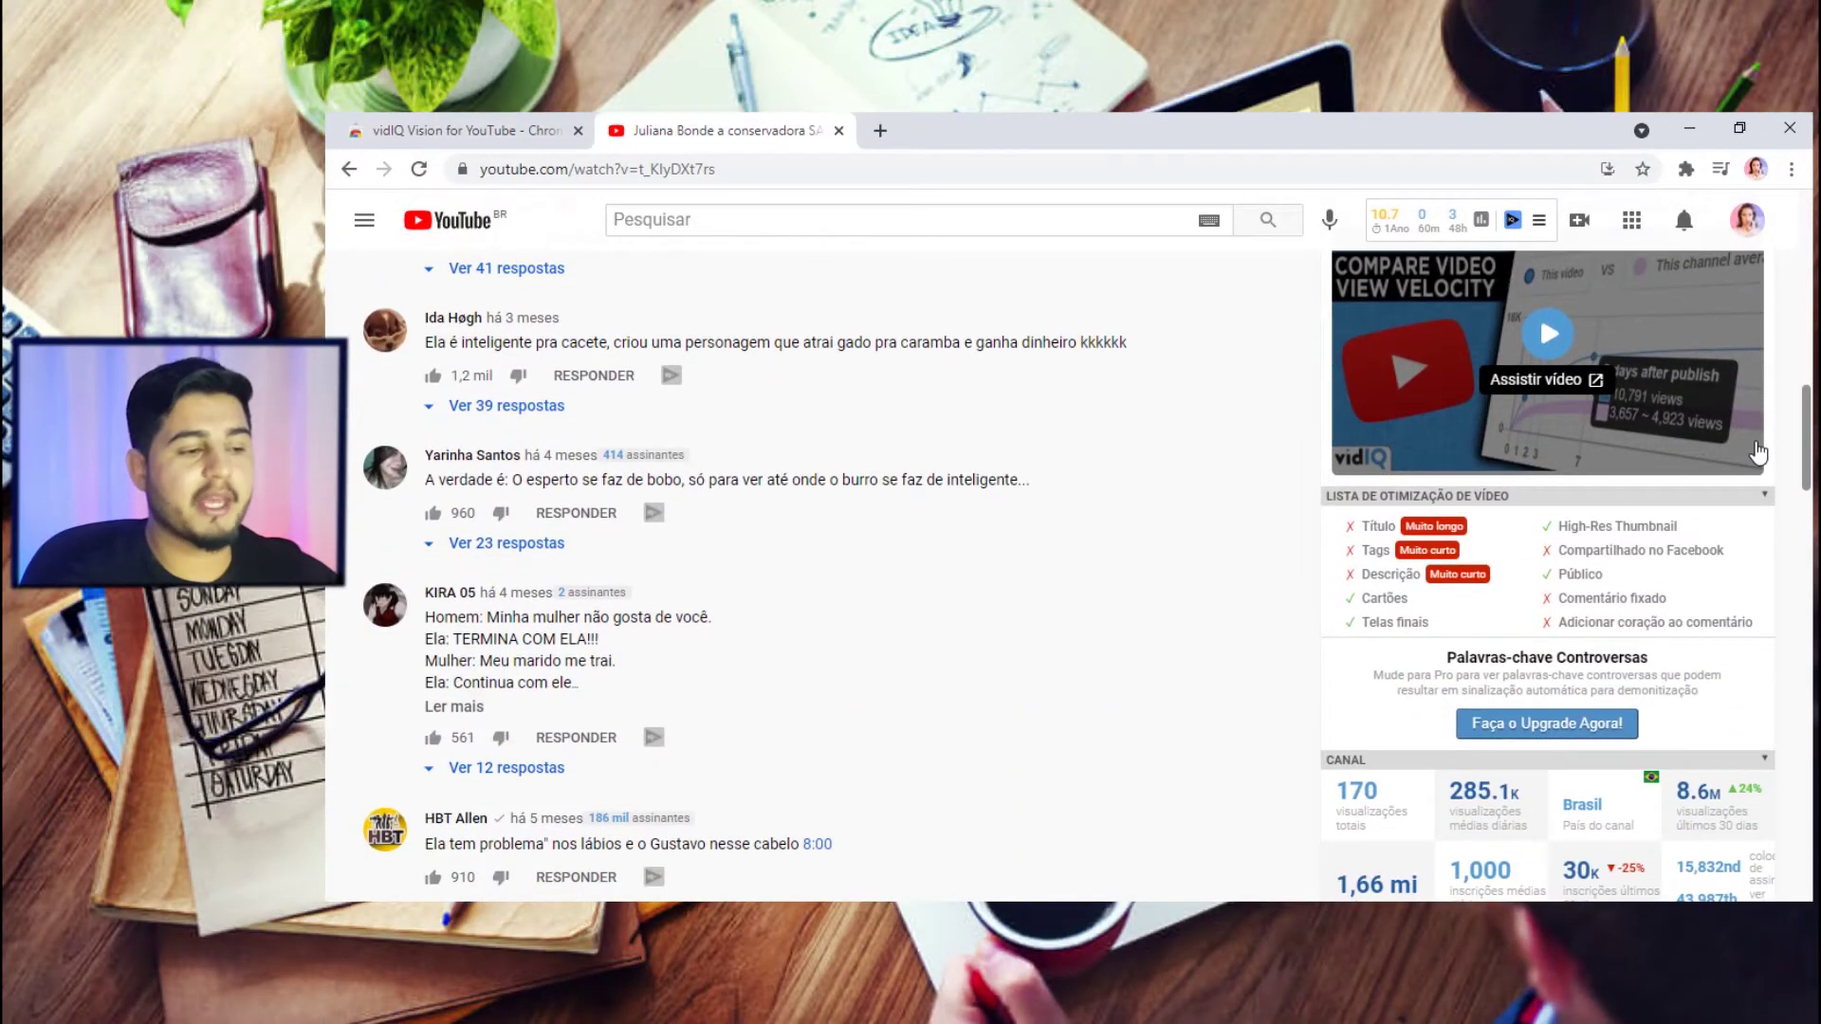
pyautogui.scroll(-1, 1757, 453)
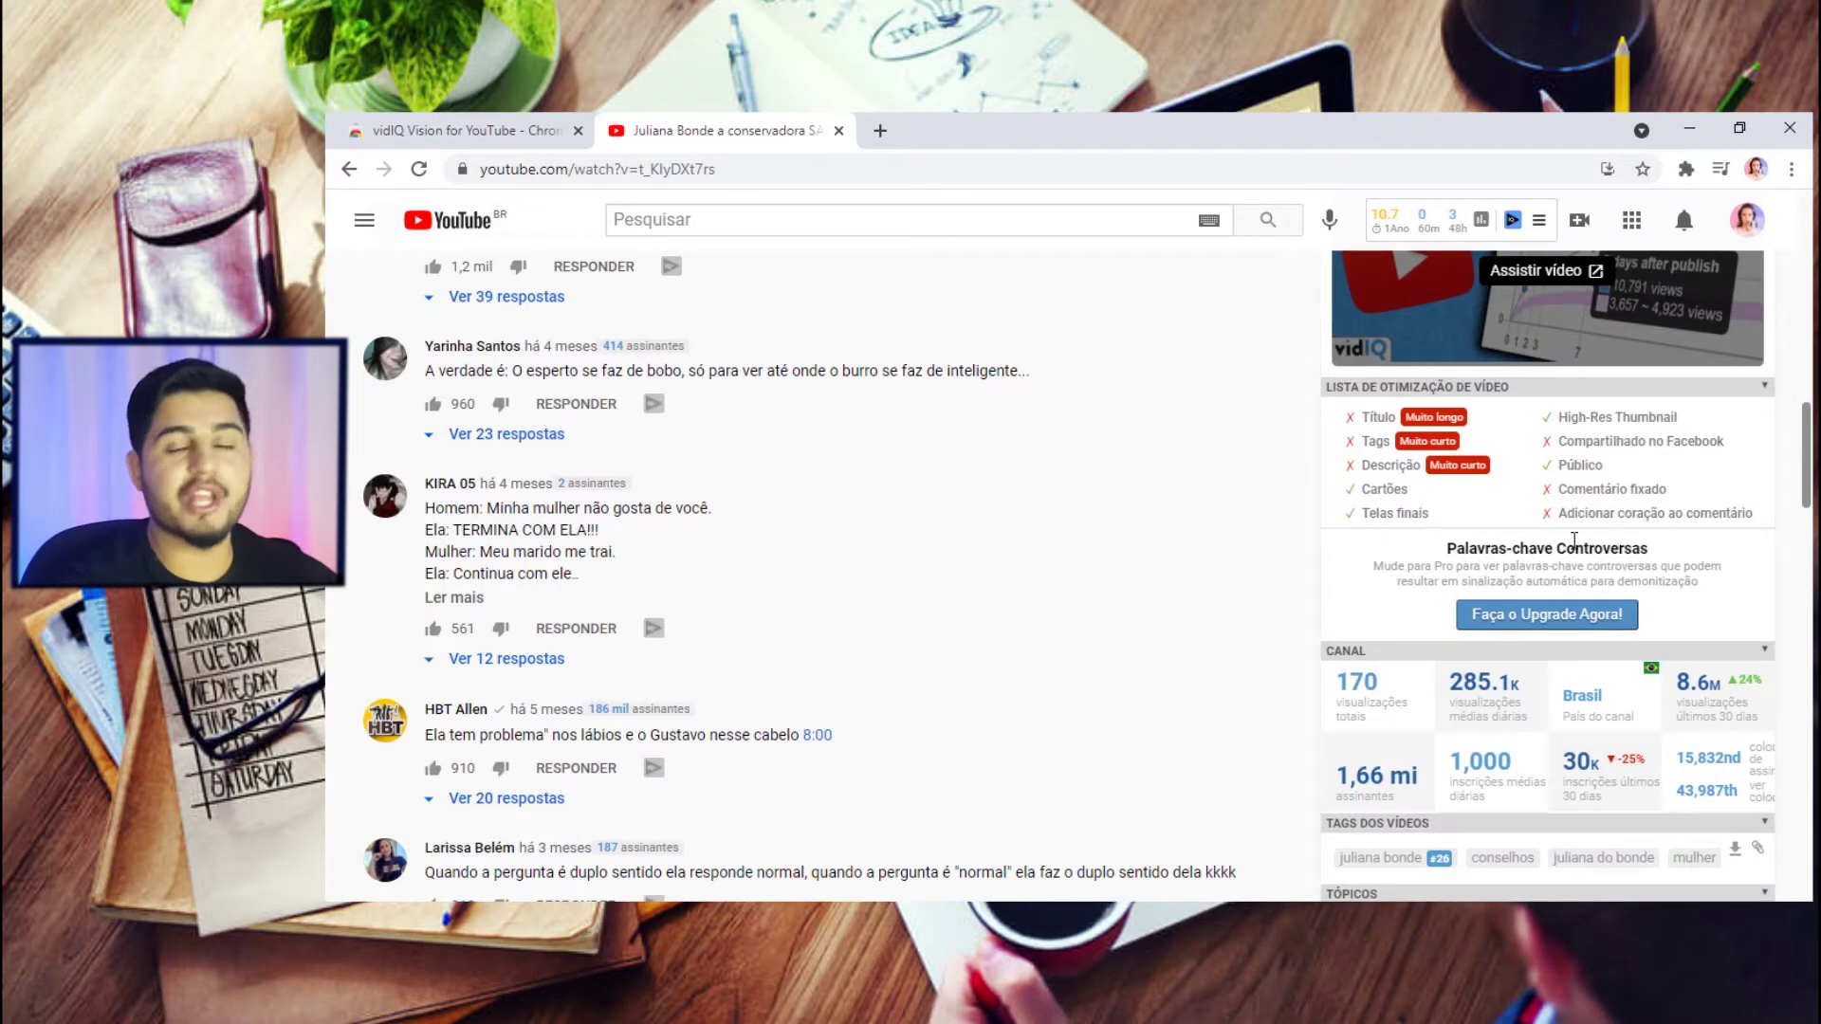
pyautogui.scroll(5, 1004, 374)
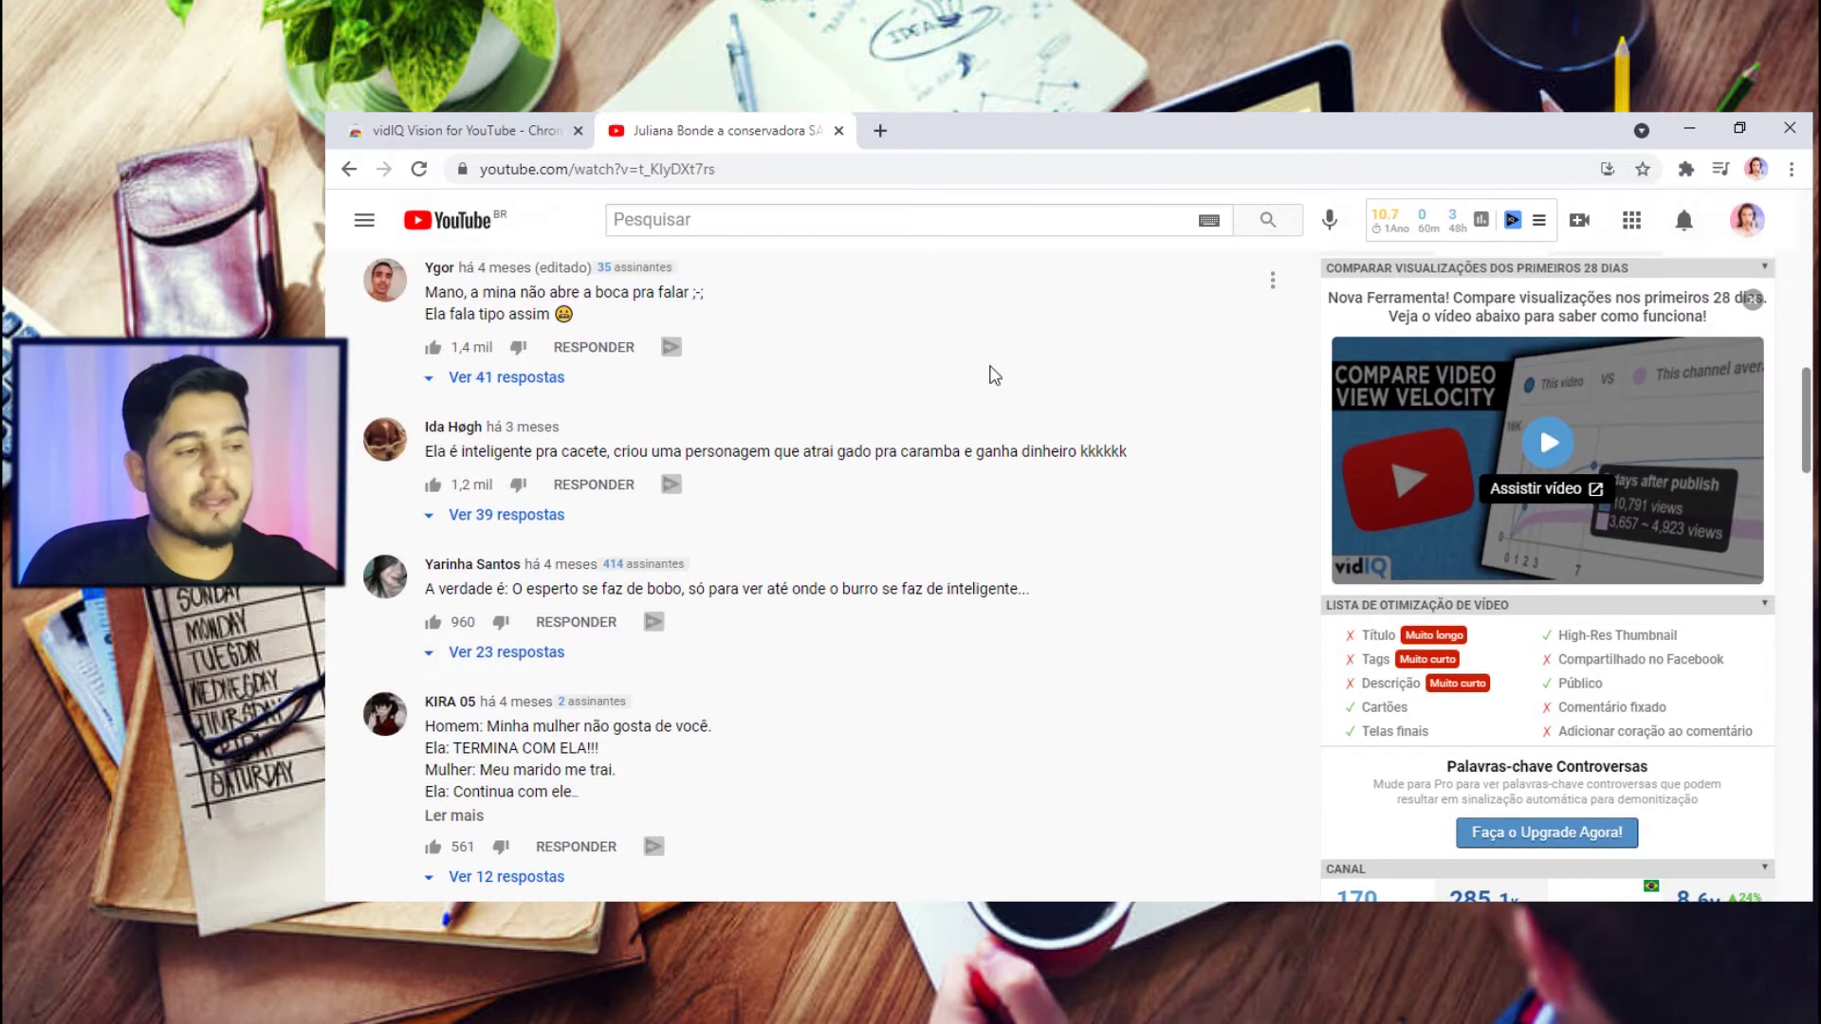
pyautogui.scroll(-5, 882, 374)
pyautogui.scroll(3, 885, 377)
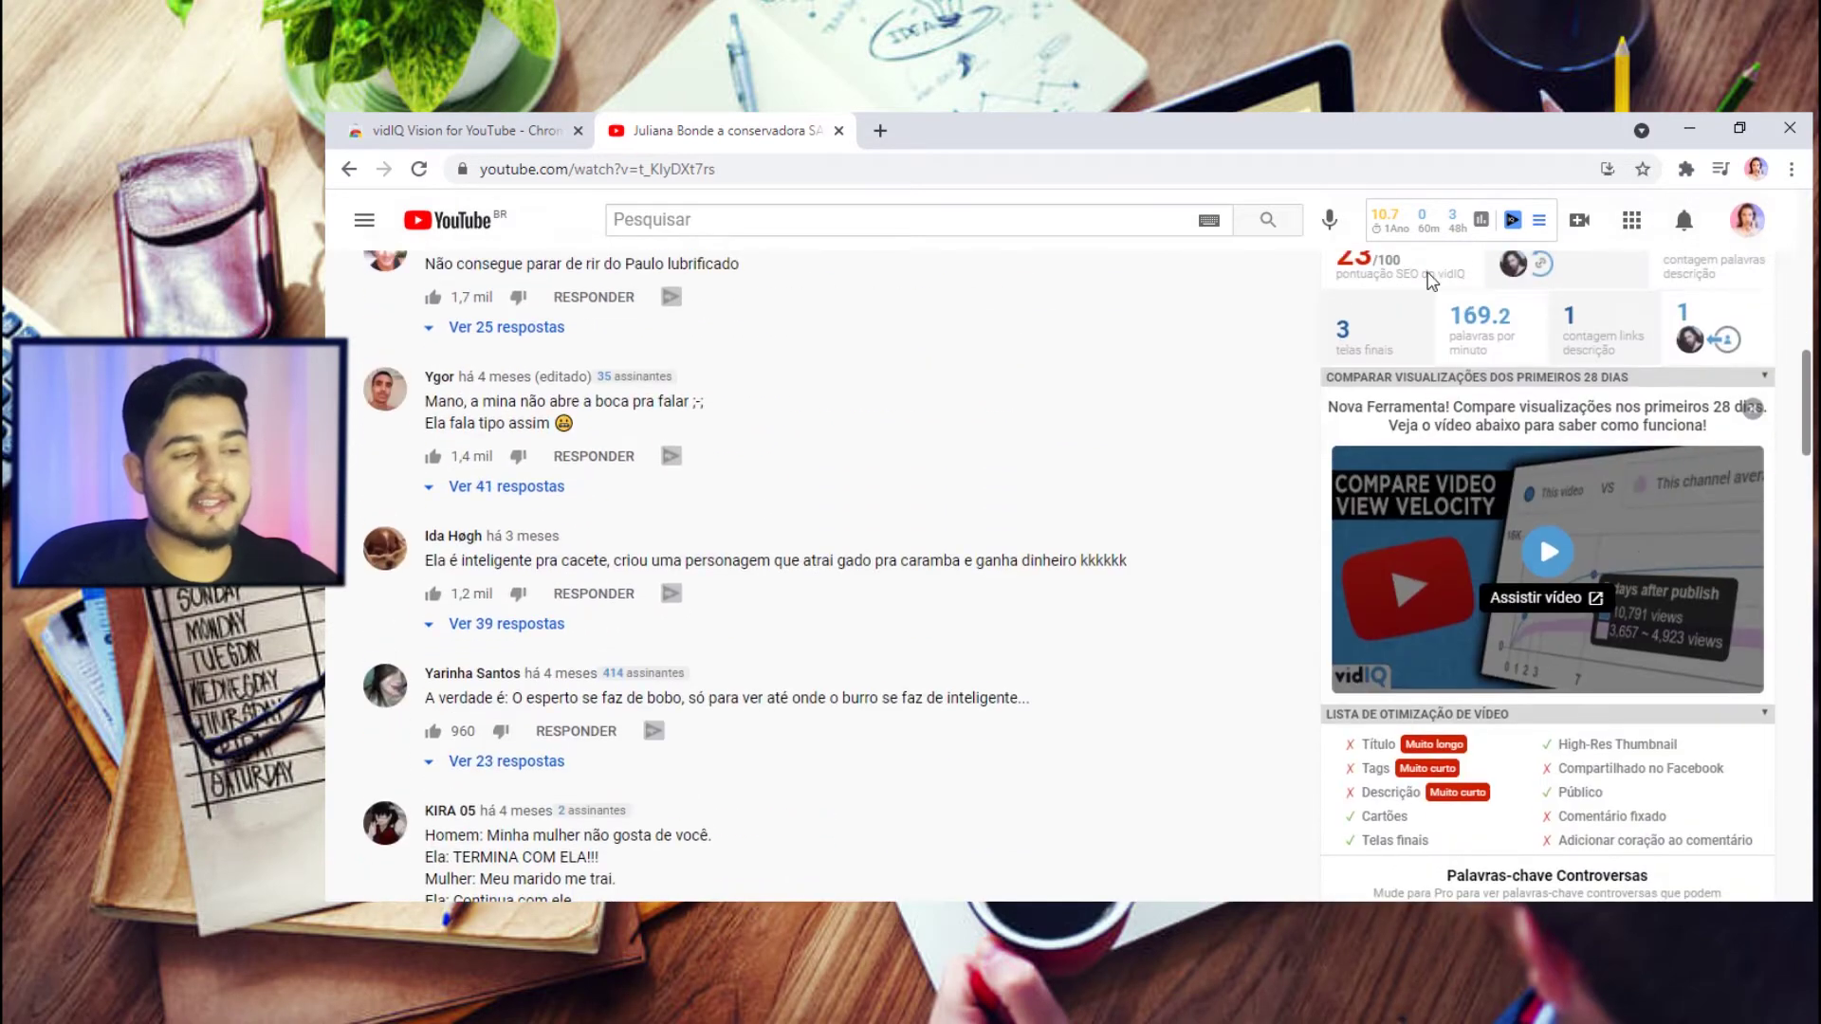
pyautogui.scroll(-1, 1759, 723)
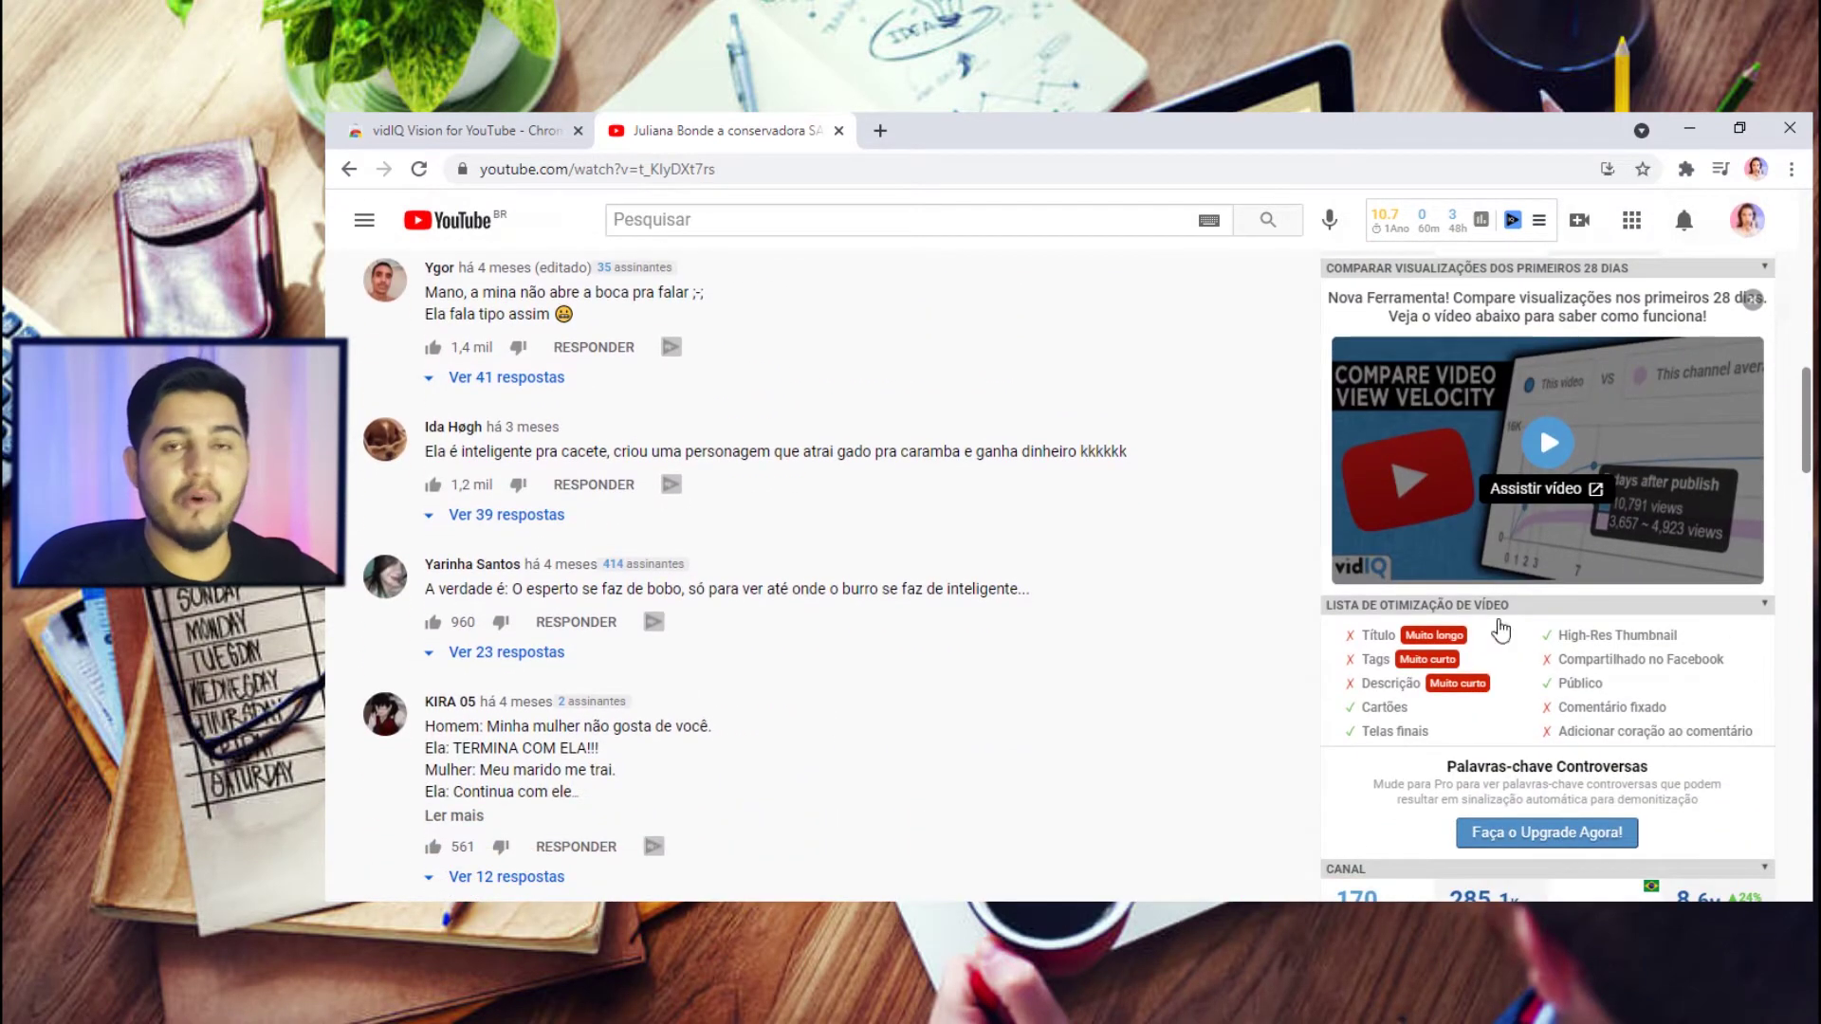
pyautogui.scroll(-1, 1735, 656)
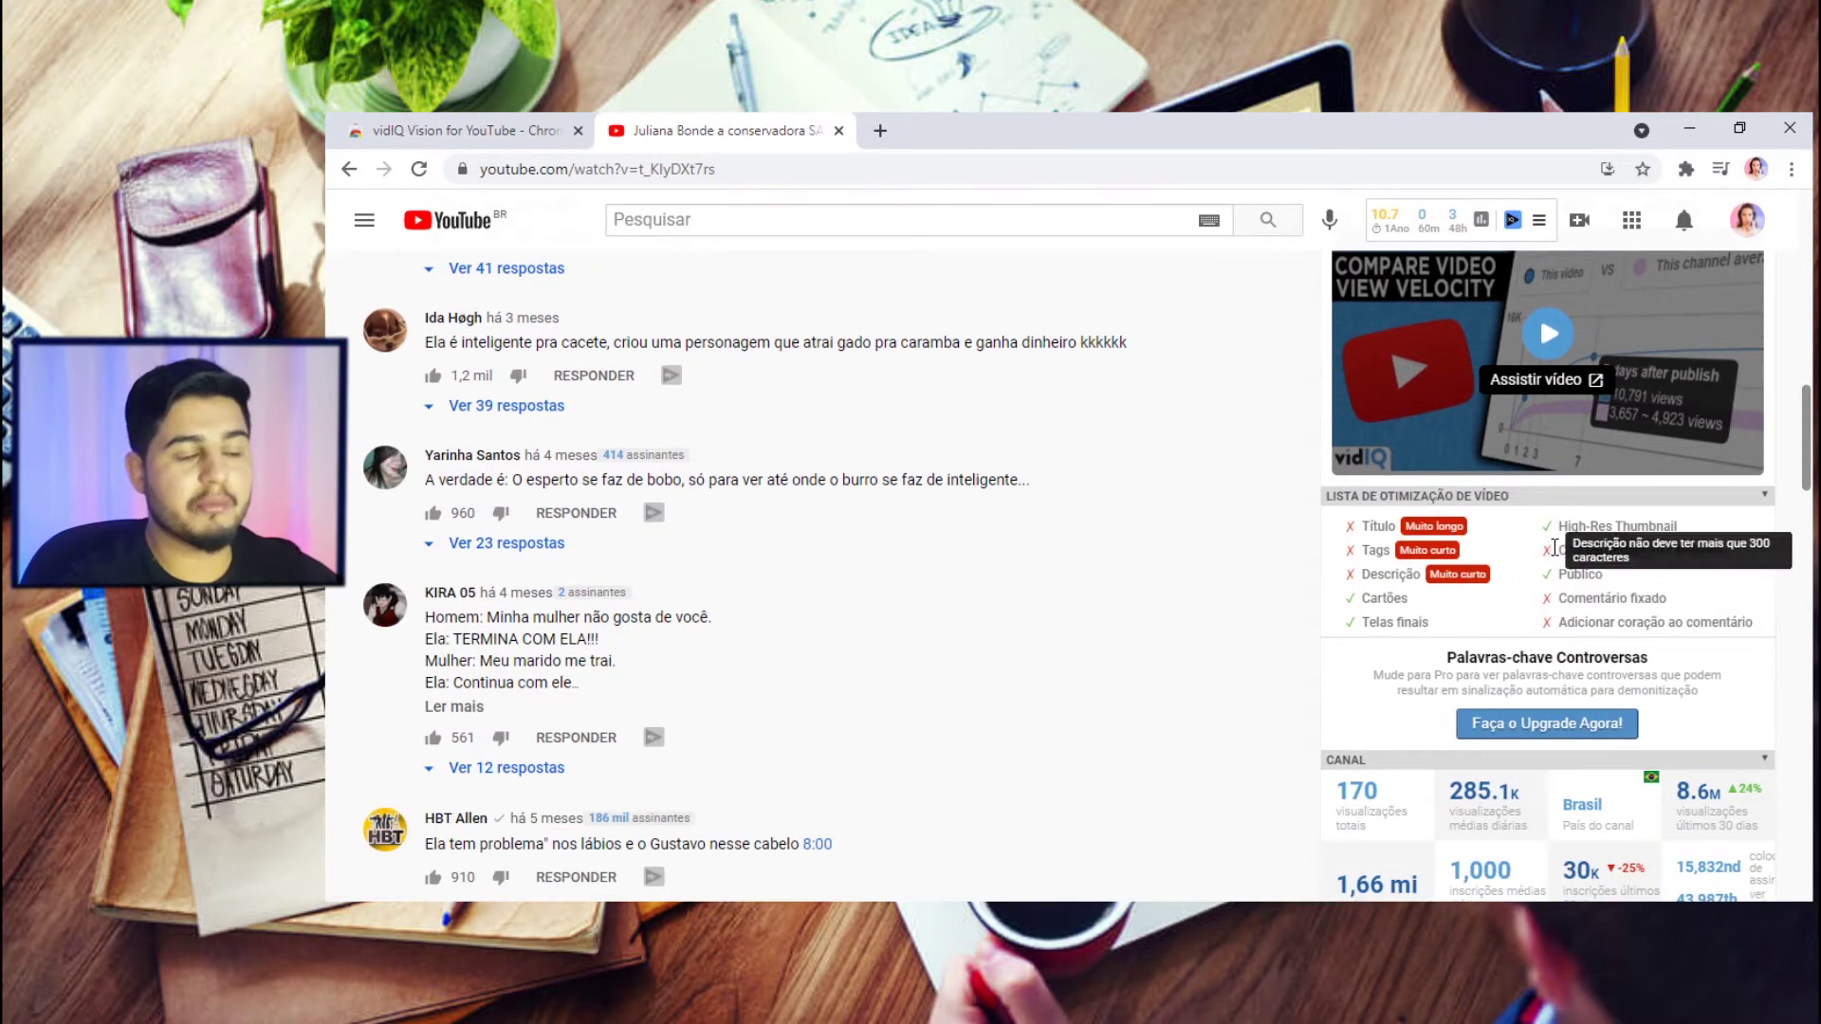
pyautogui.scroll(-1, 1688, 527)
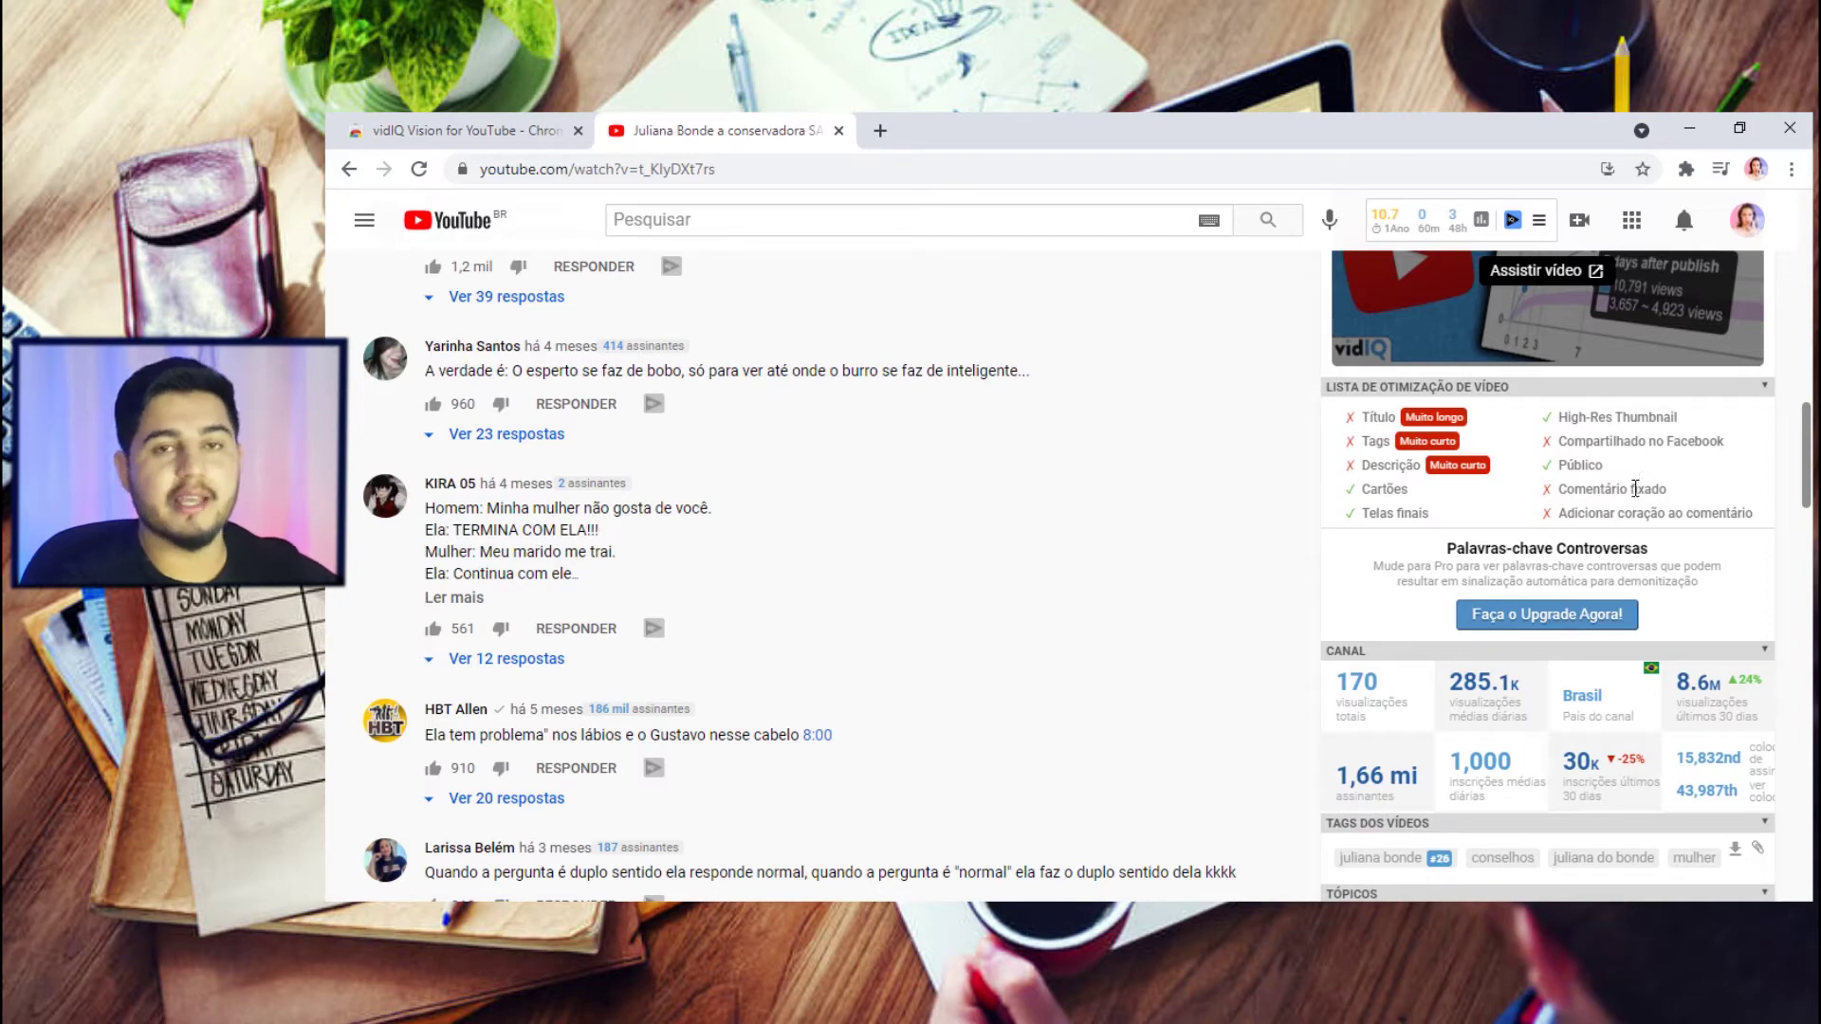
pyautogui.scroll(-2, 1505, 474)
pyautogui.scroll(2, 1478, 465)
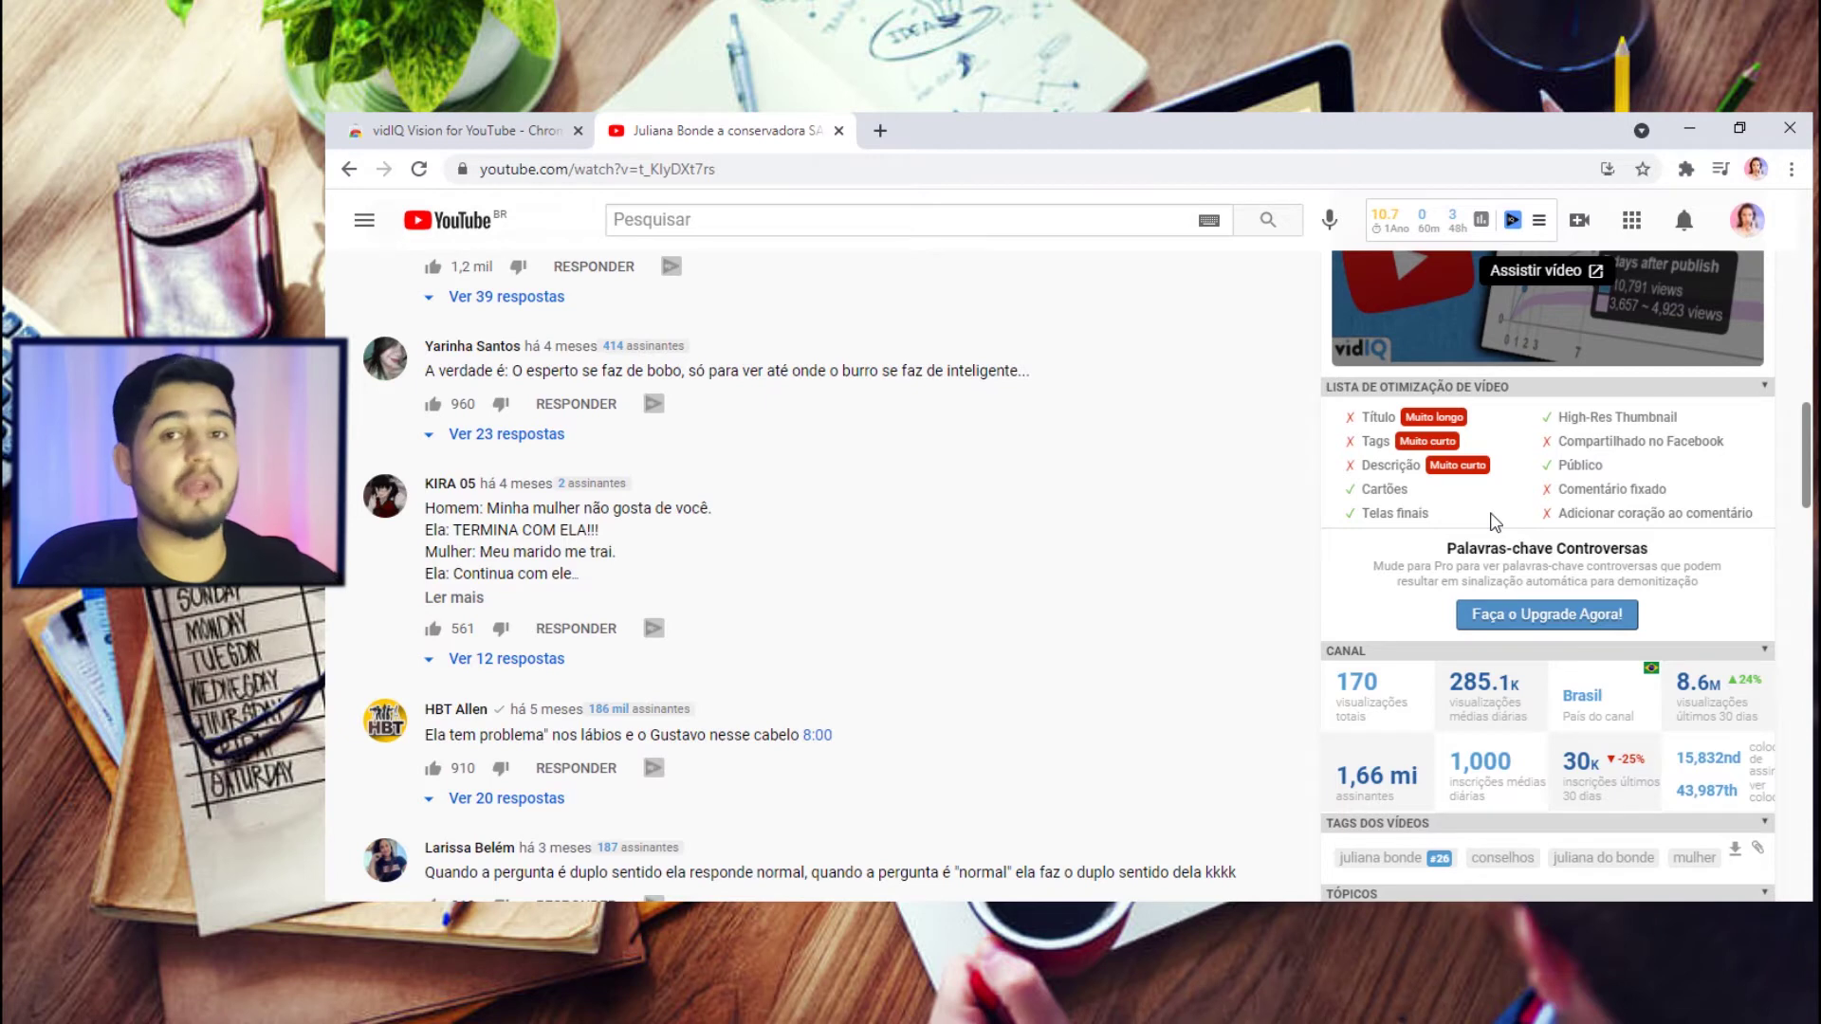
# Examine vidIQ's channel statistics, video tags, topics and channel tags for this video
pyautogui.scroll(-3, 1484, 503)
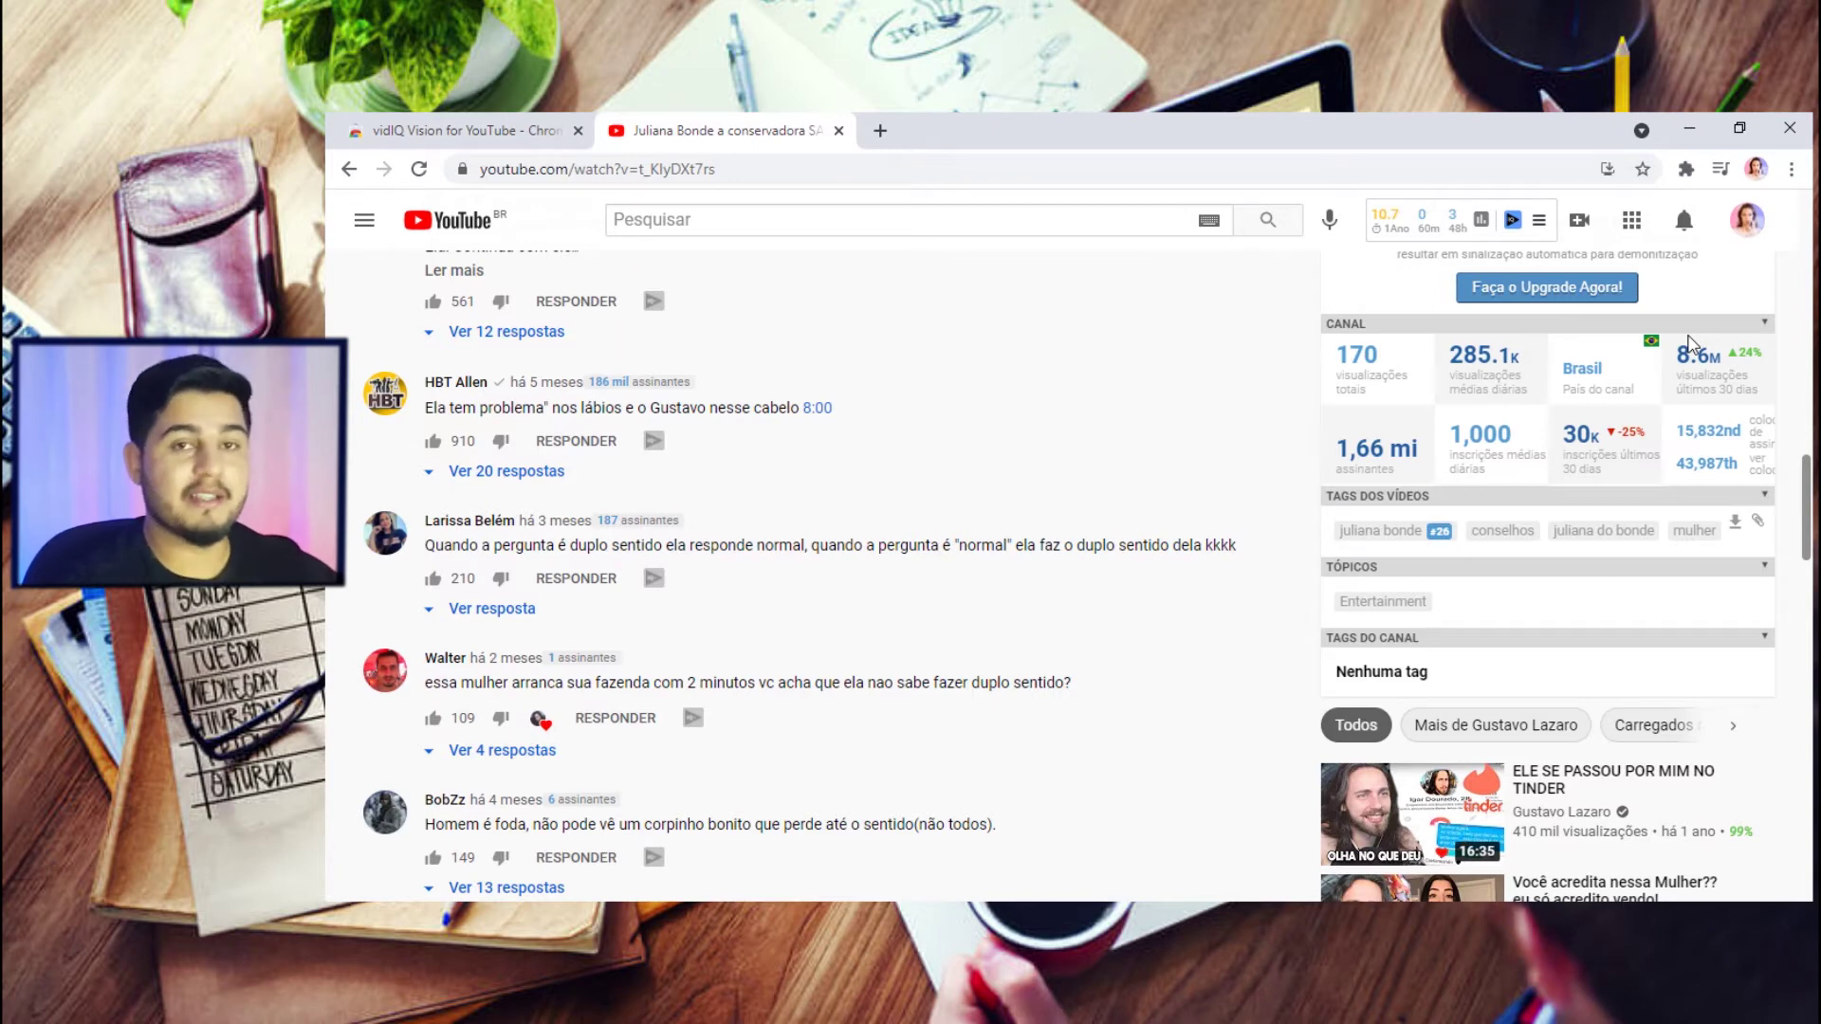
pyautogui.scroll(-2, 1688, 344)
pyautogui.scroll(1, 1612, 427)
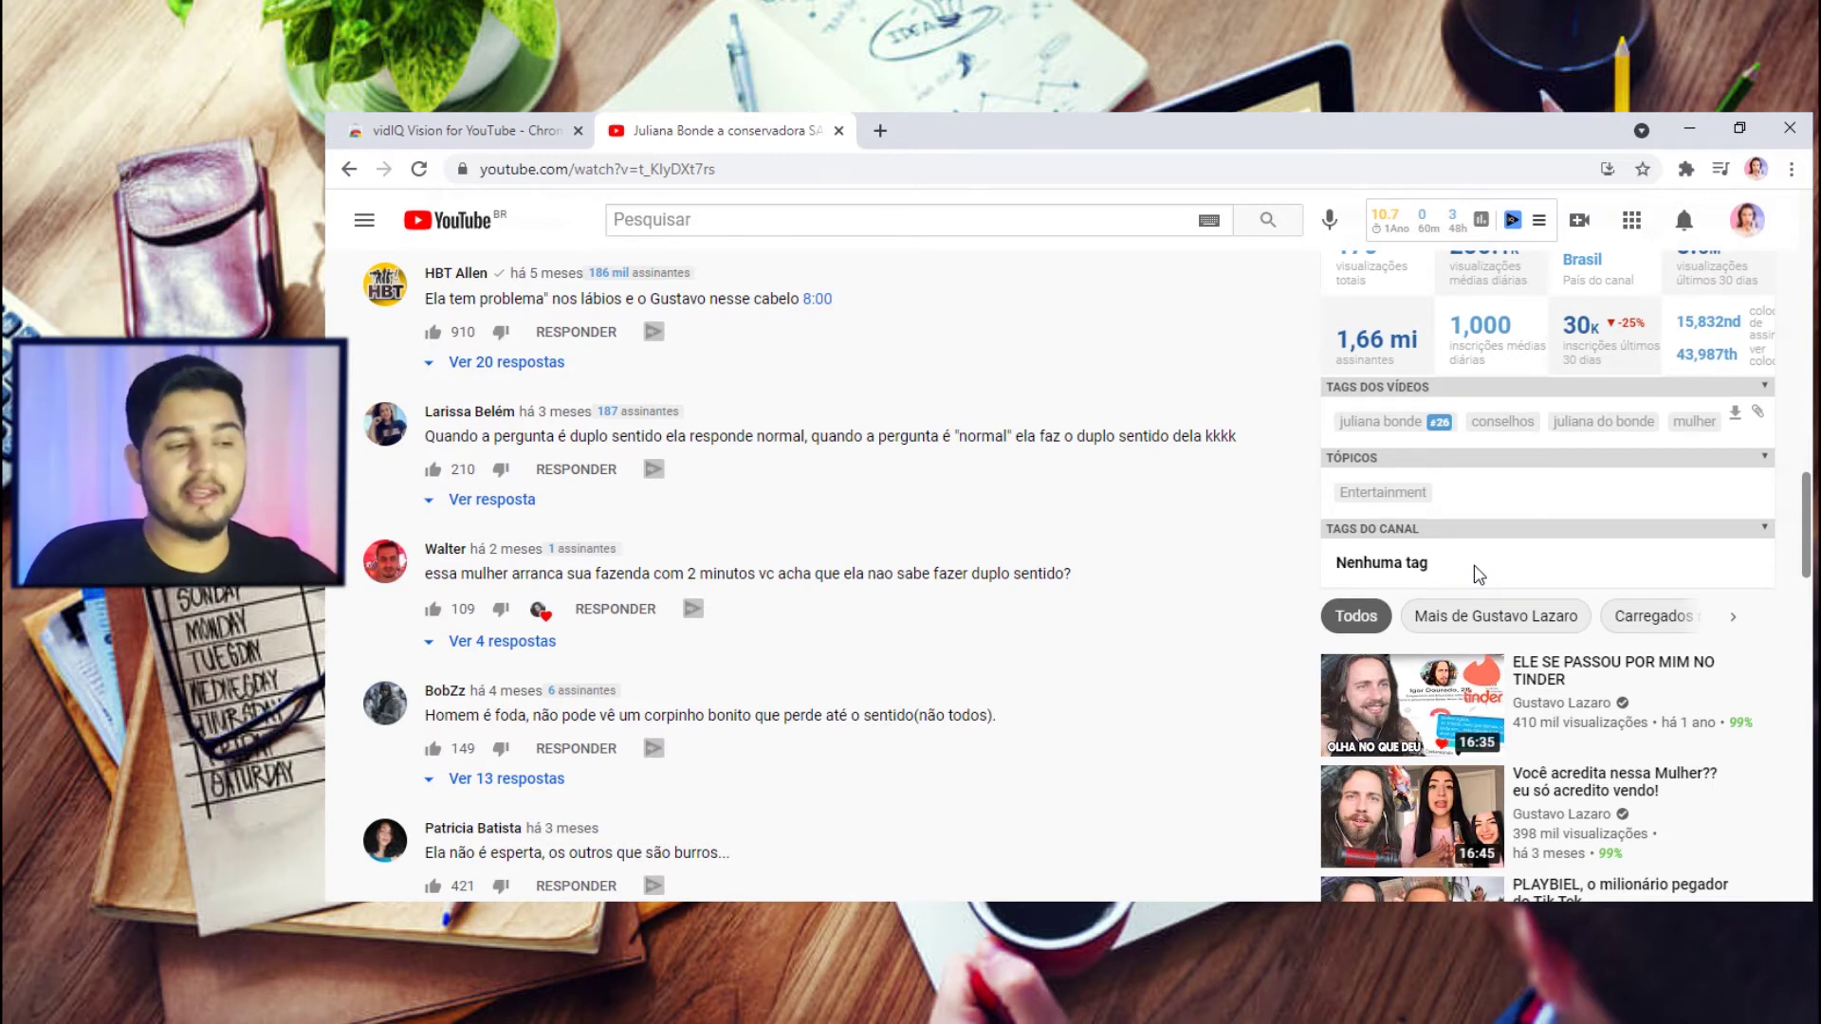
pyautogui.scroll(3, 1536, 541)
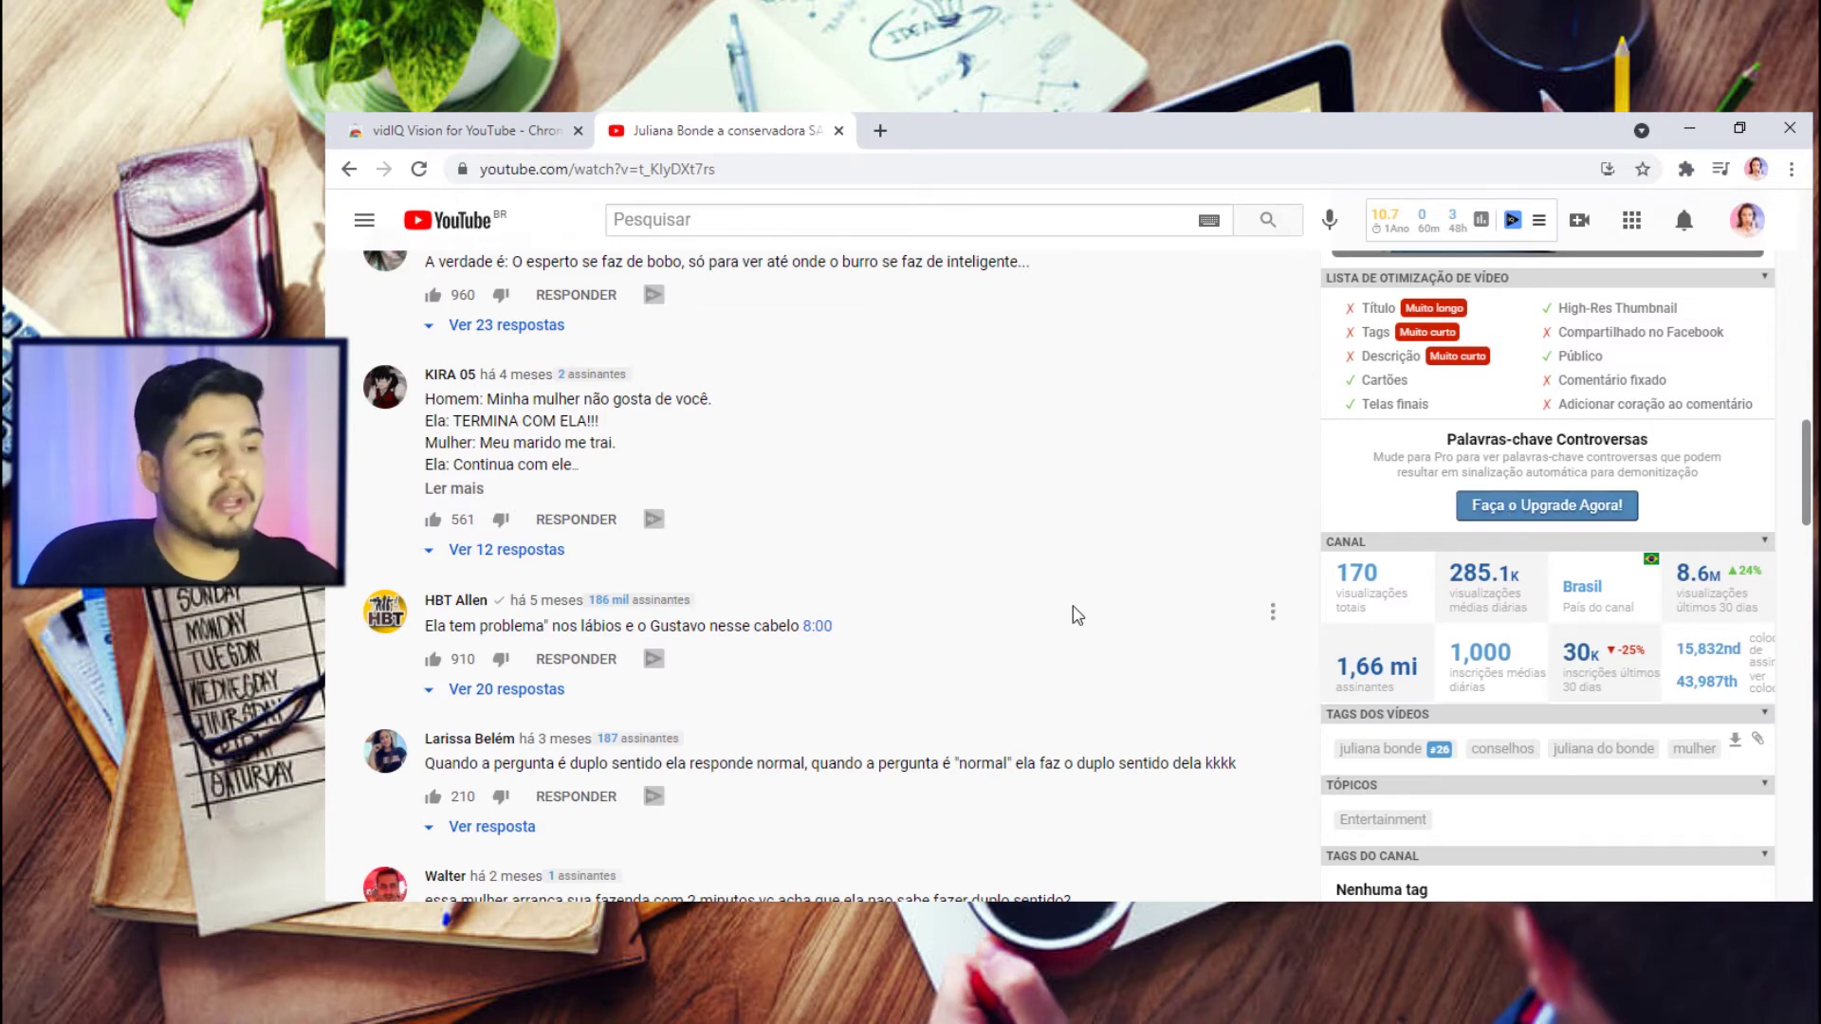
# Search YouTube for "bolo de chocolate de liquidificador" using the suggestion offered for "bolo de ch"
pyautogui.scroll(15, 1077, 617)
pyautogui.click(899, 227)
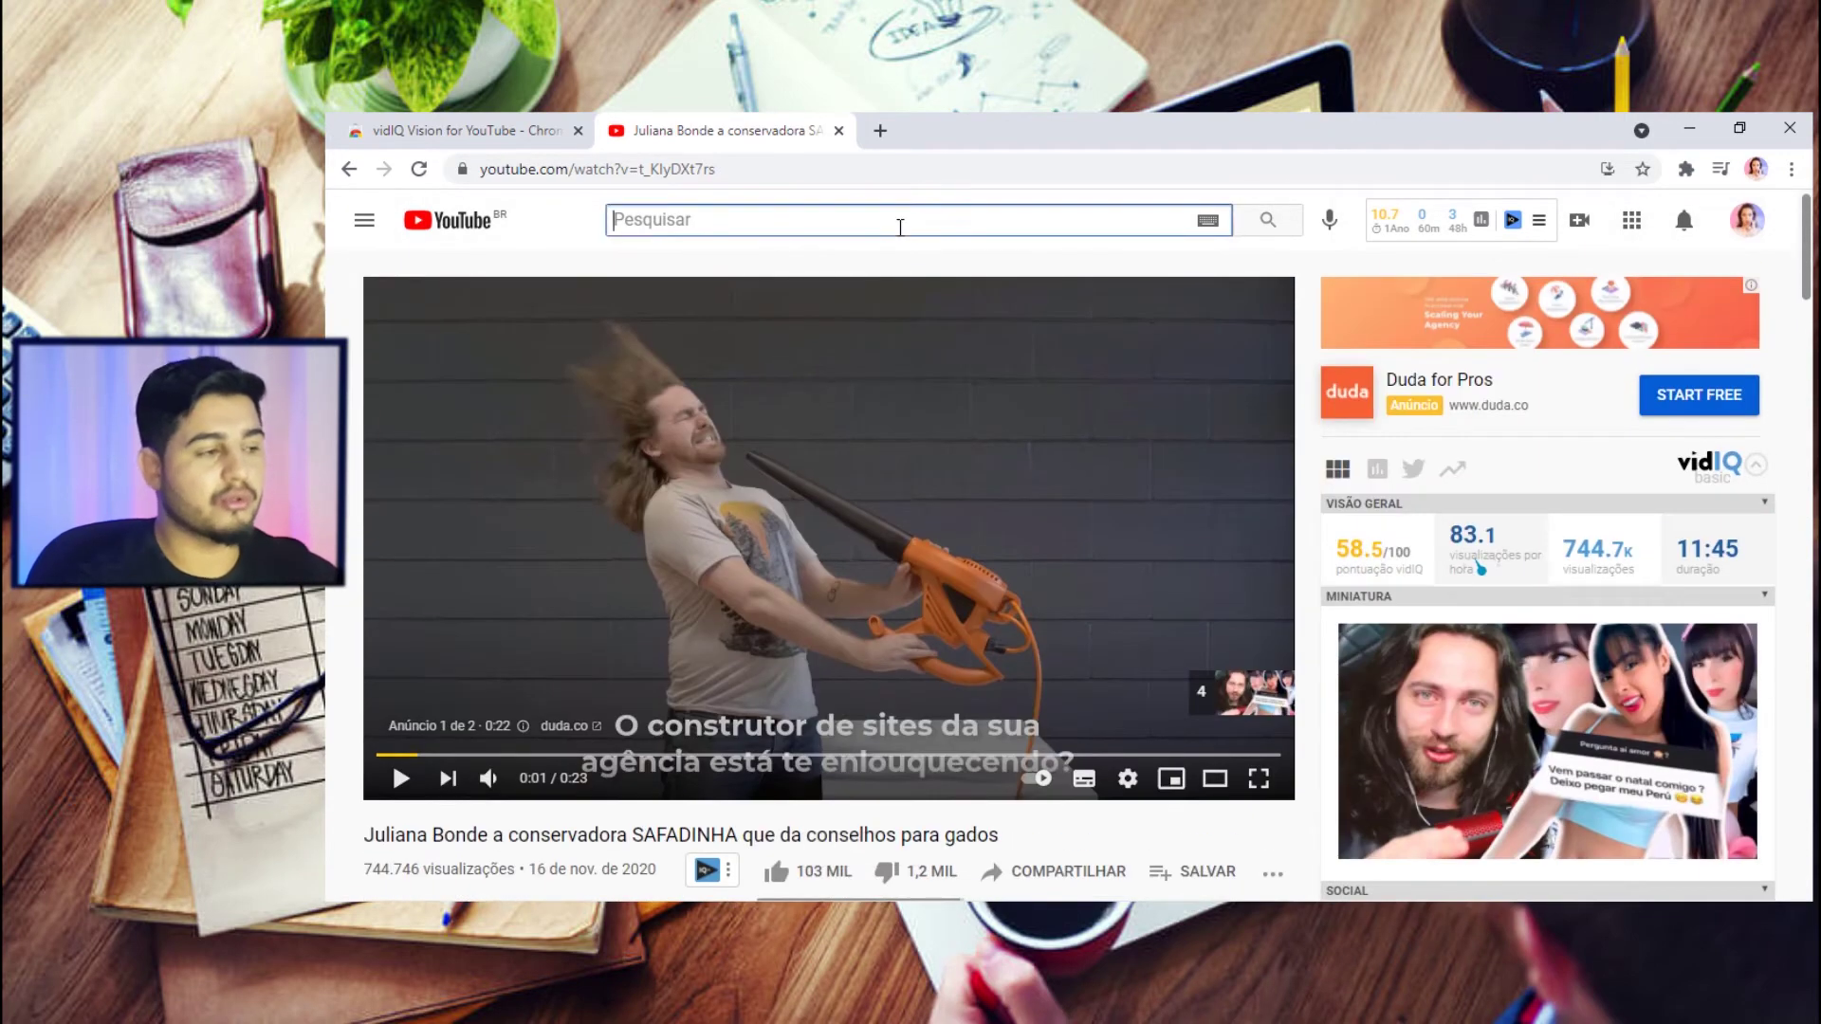
pyautogui.write('bolo')
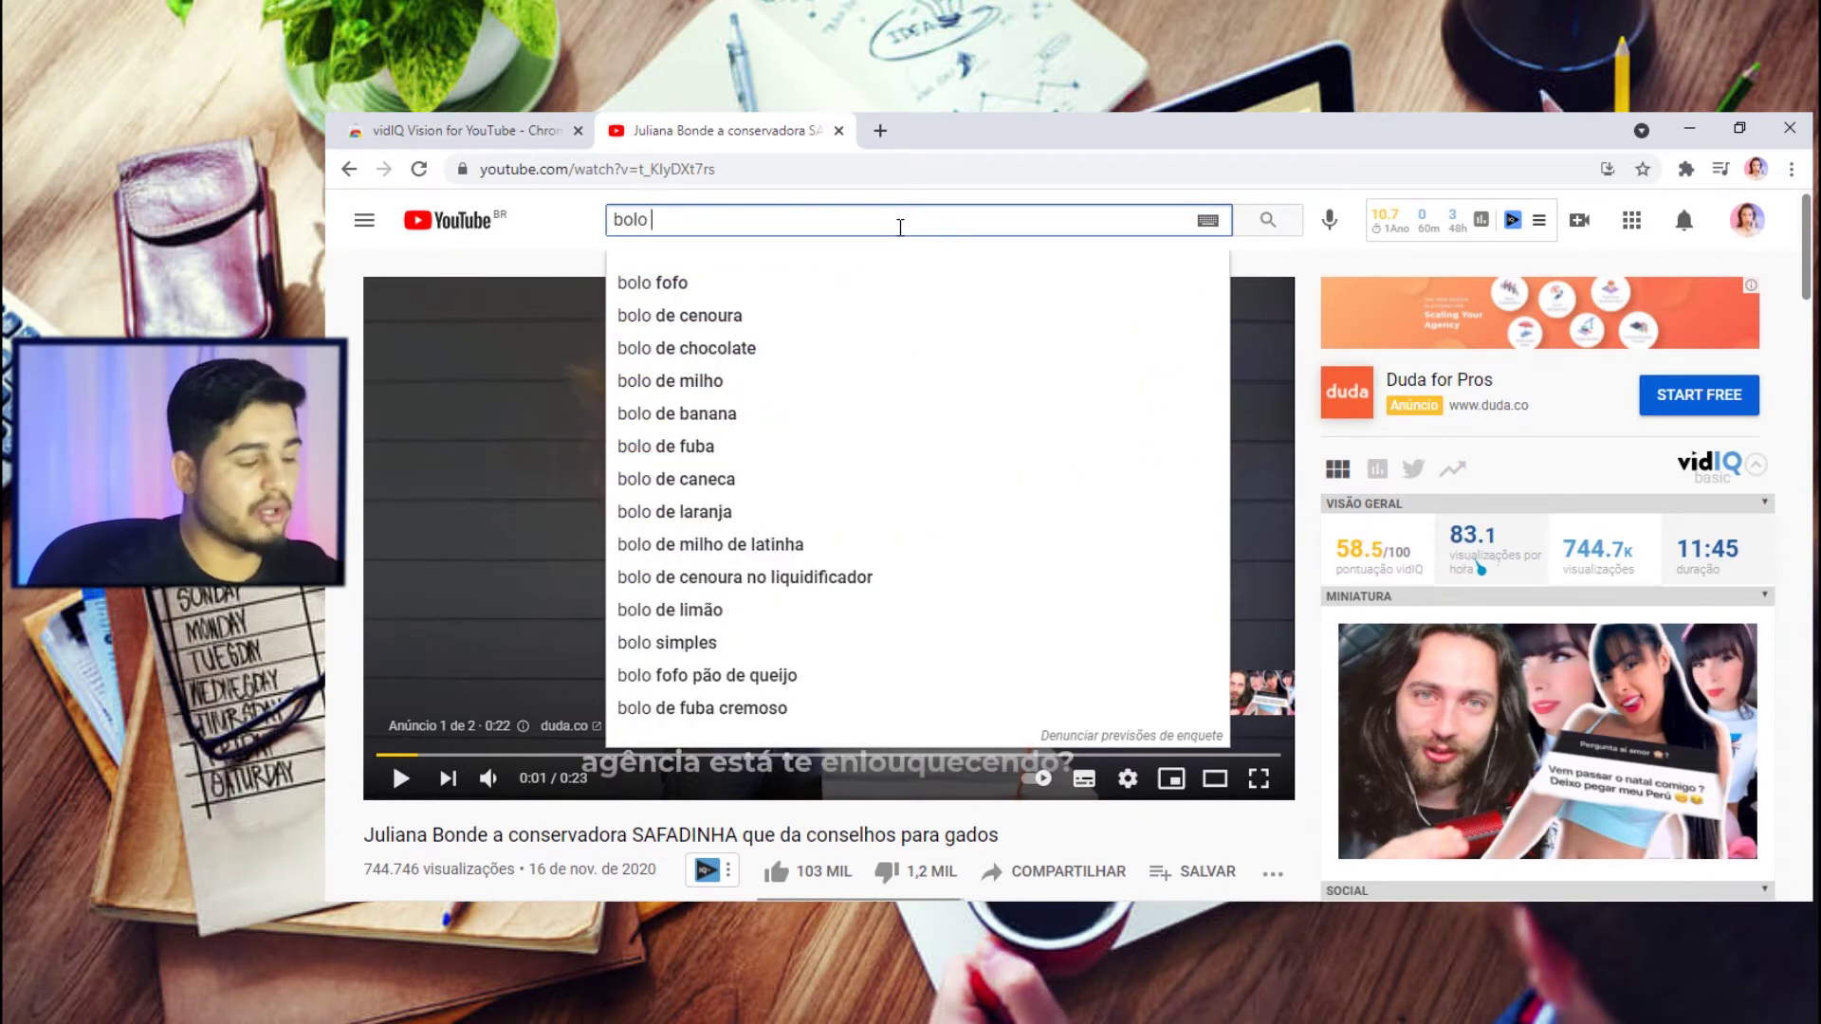
pyautogui.write(' de ch')
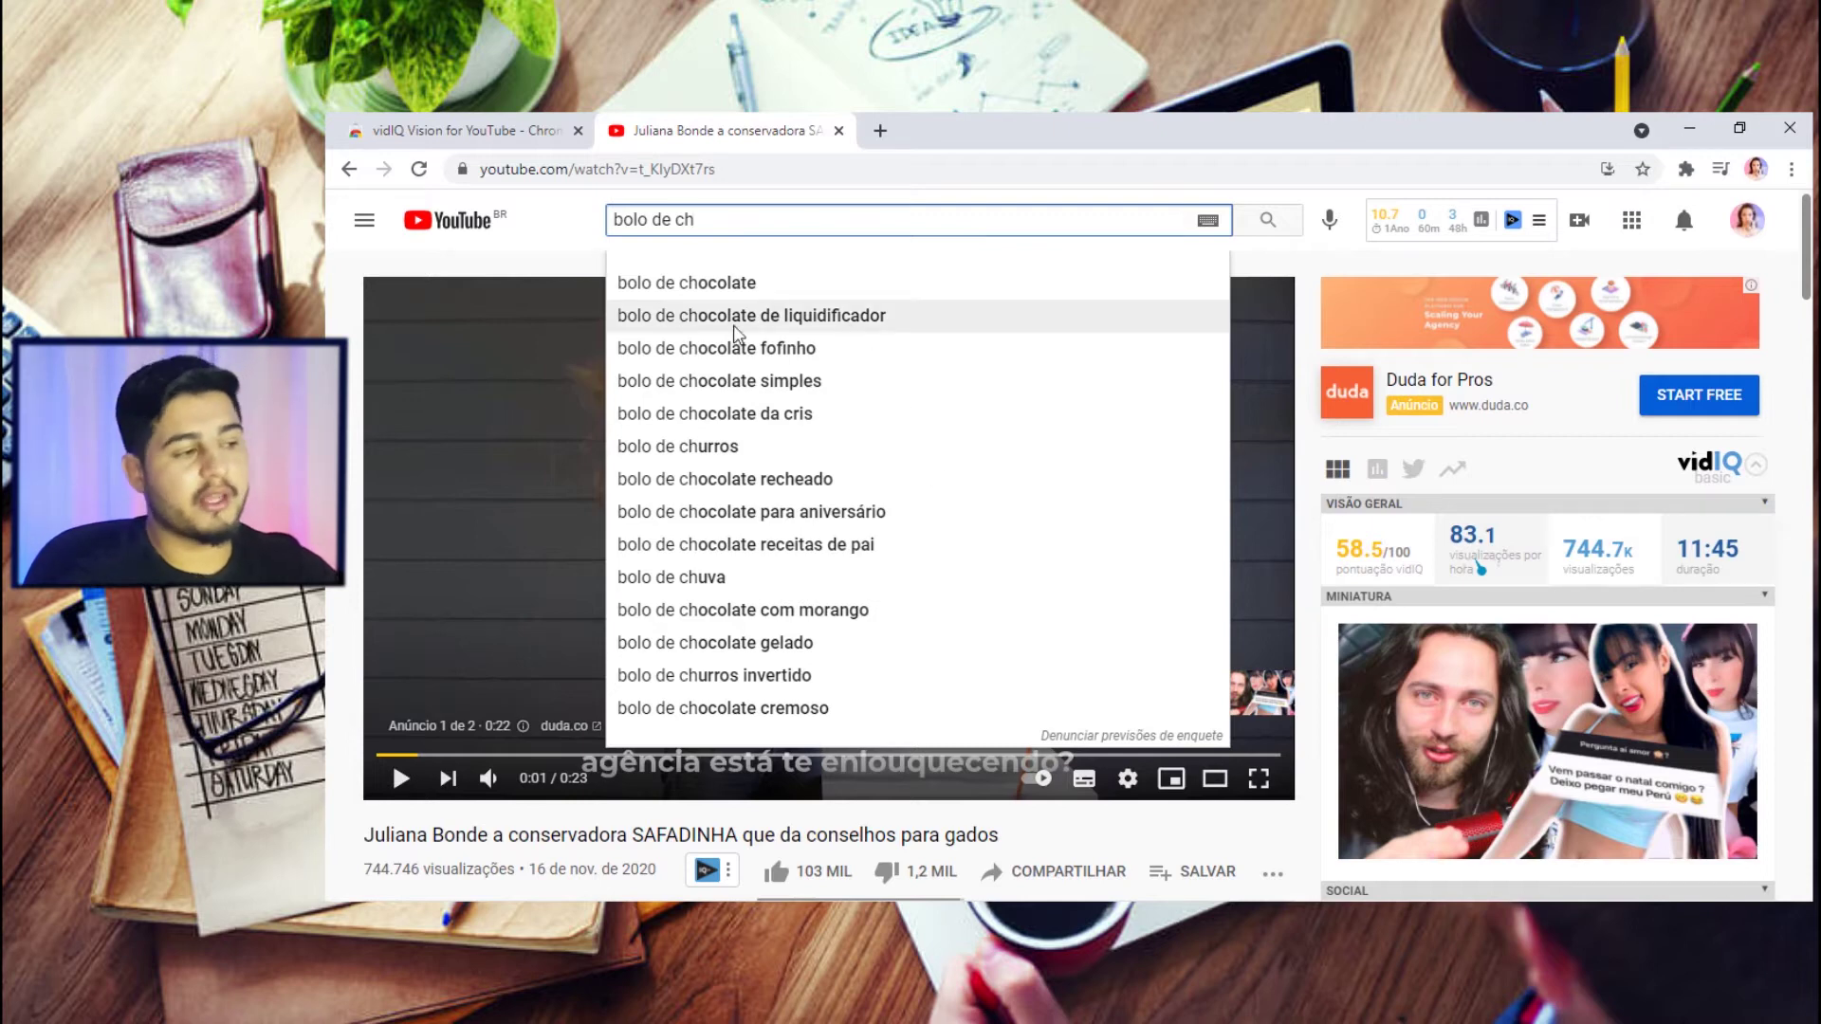
pyautogui.click(901, 319)
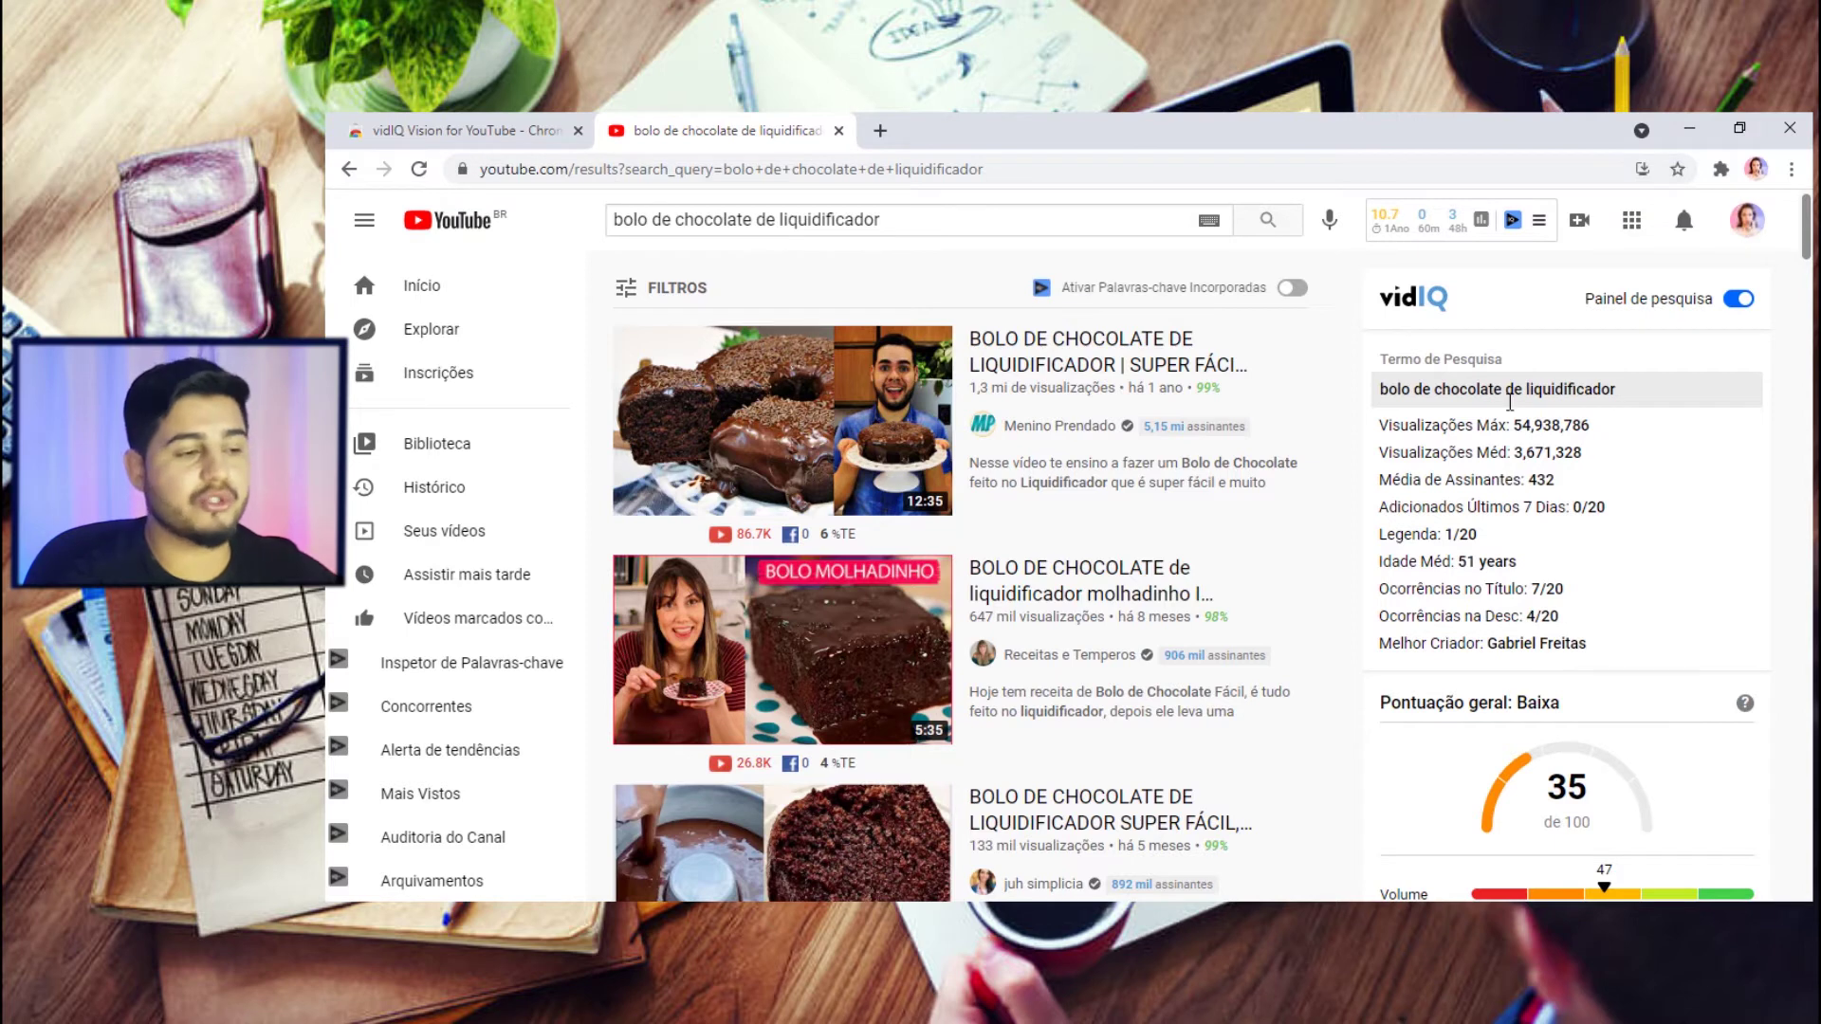
# Examine vidIQ's view figures, subscriber average, title occurrences and overall score for the searched term
pyautogui.scroll(-1, 1711, 441)
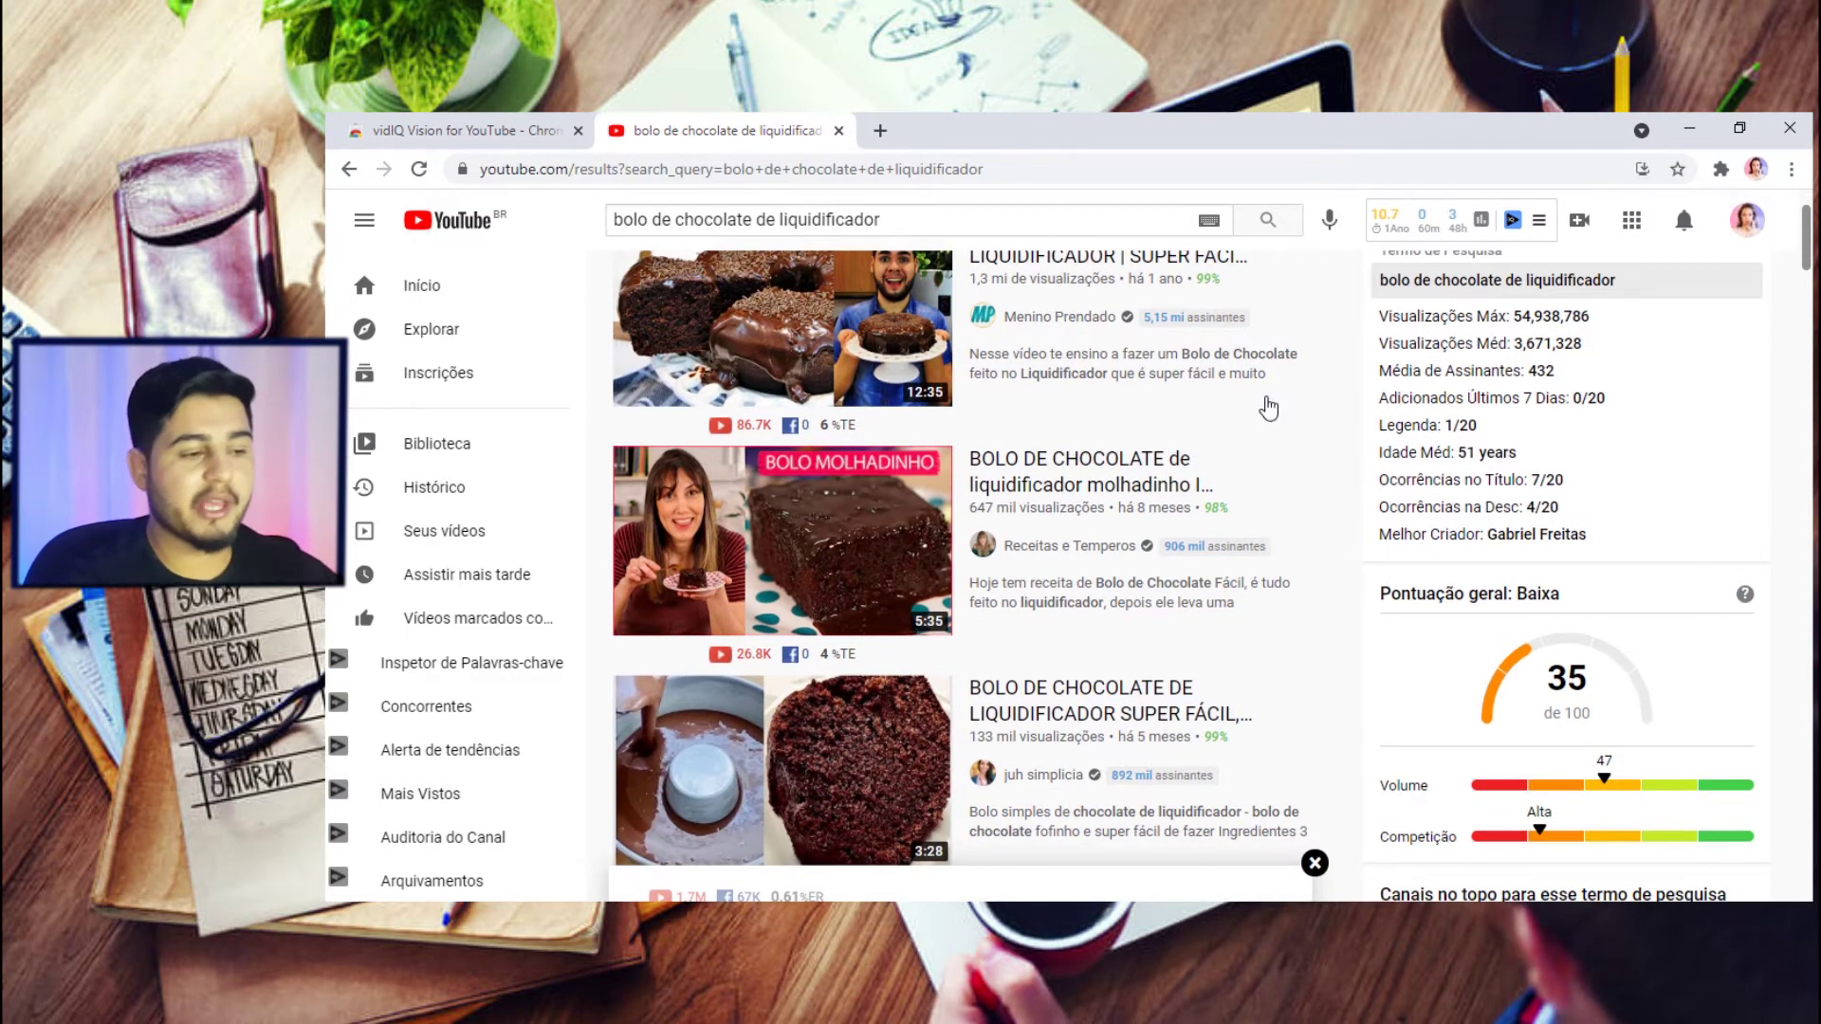
pyautogui.scroll(1, 1780, 477)
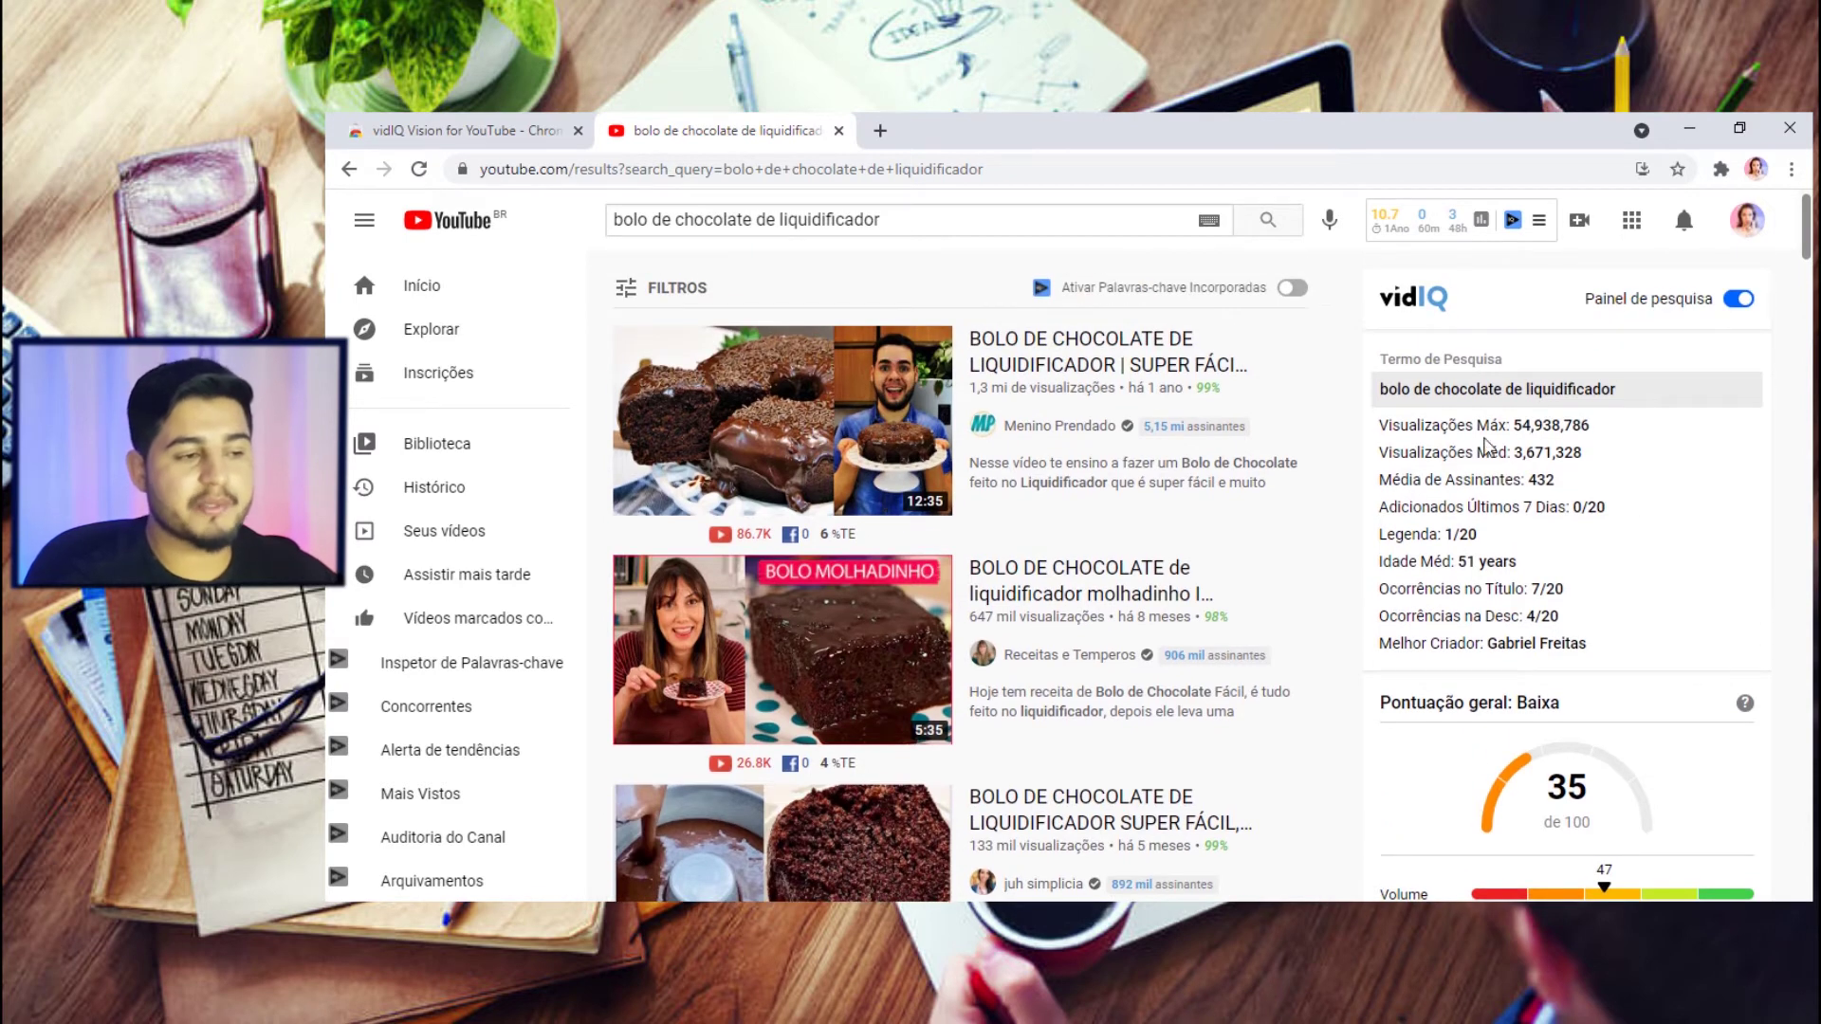
pyautogui.scroll(-1, 1459, 478)
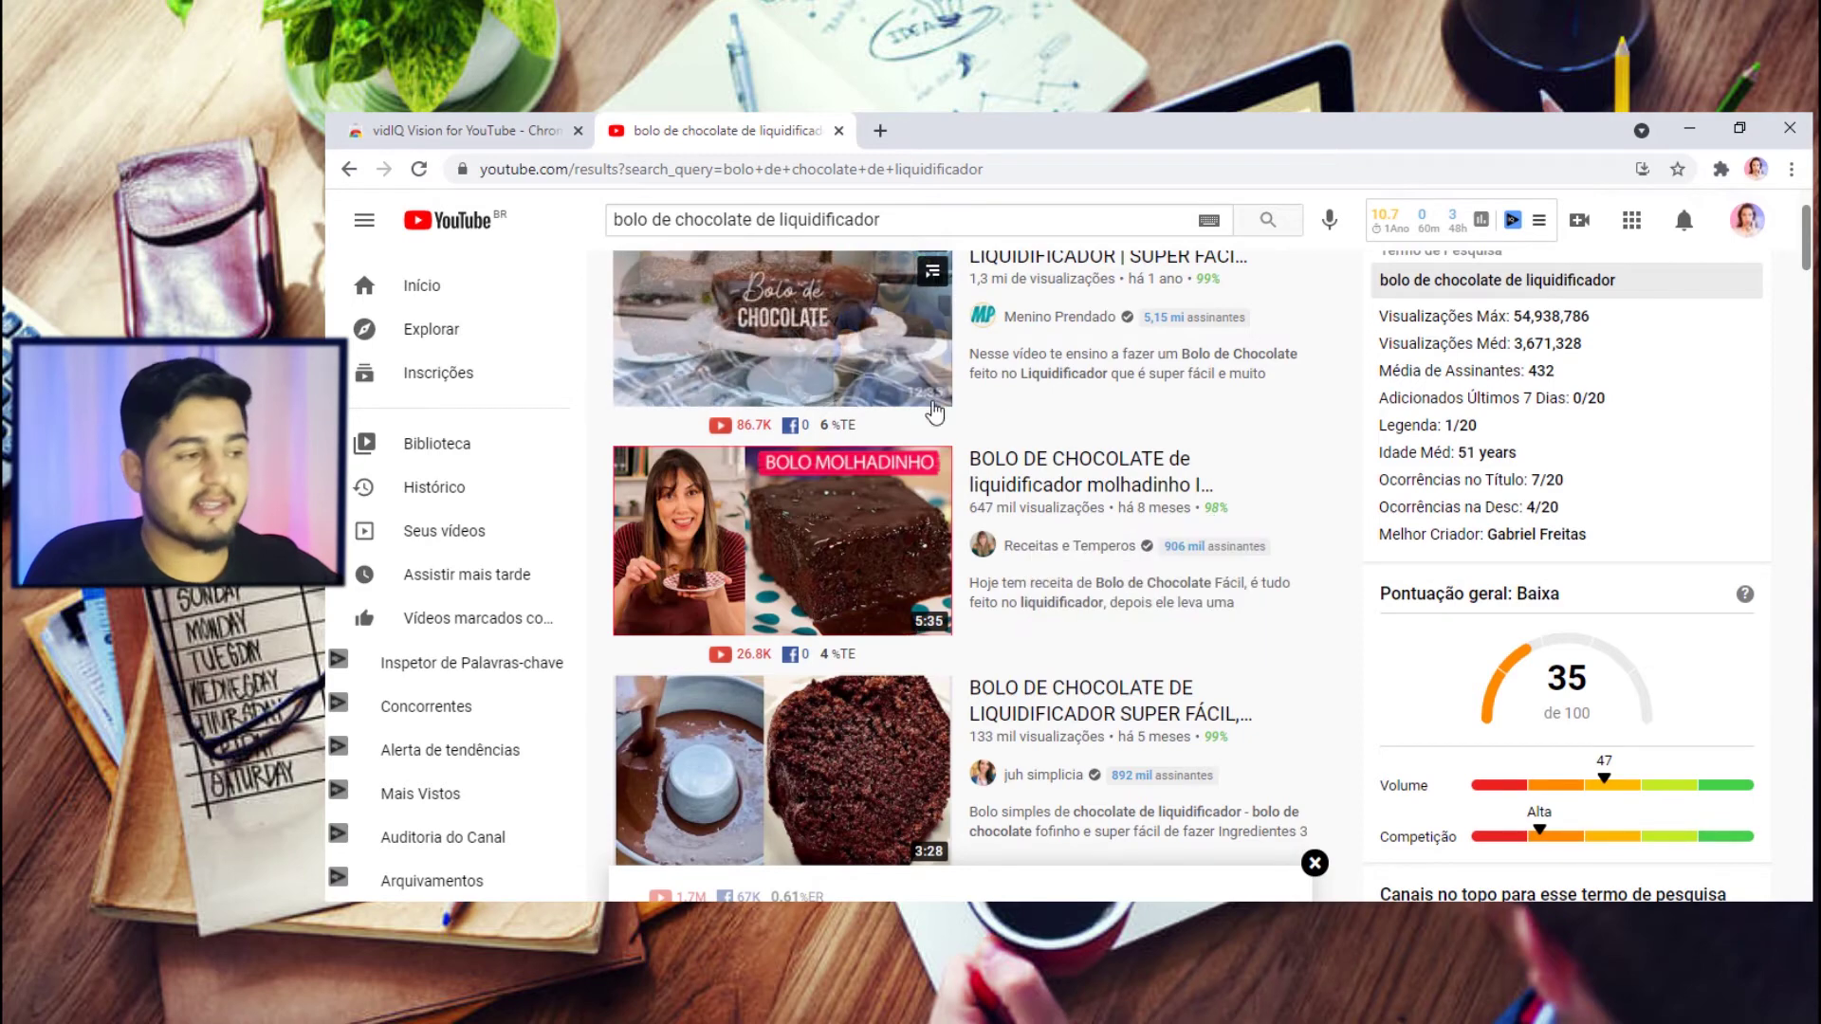
pyautogui.click(907, 214)
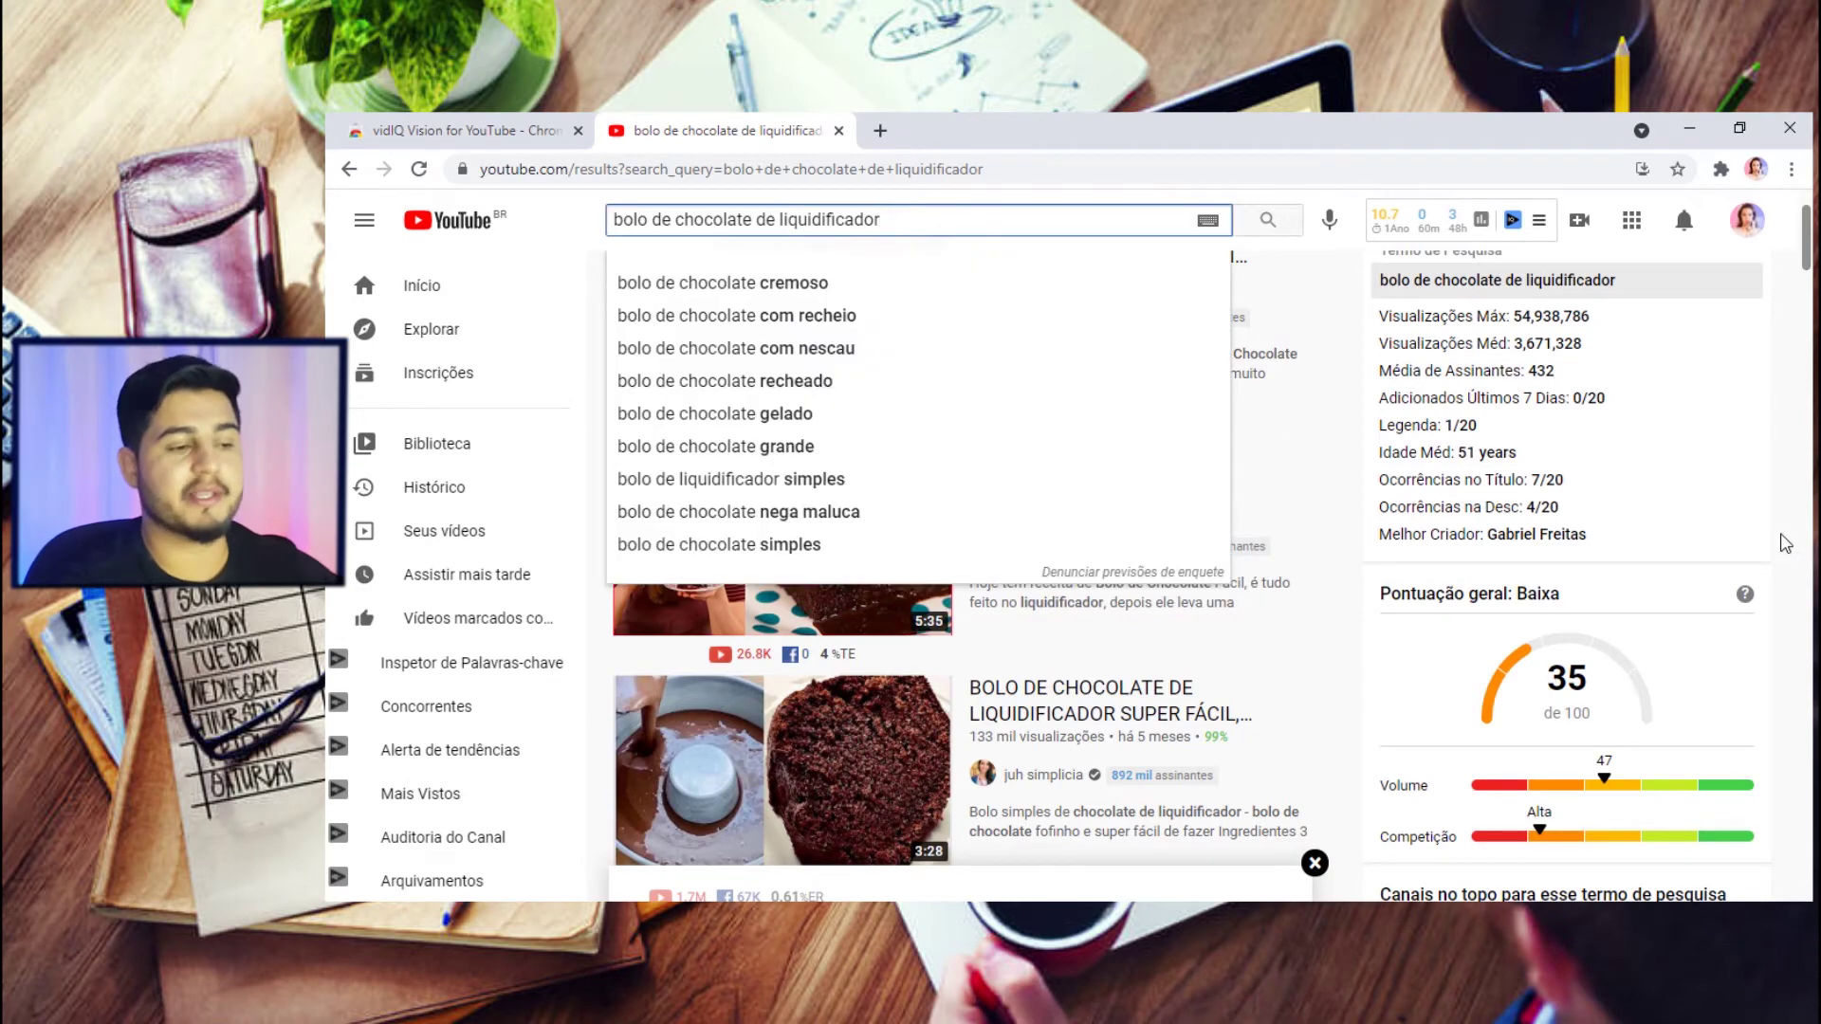
pyautogui.scroll(-1, 1763, 521)
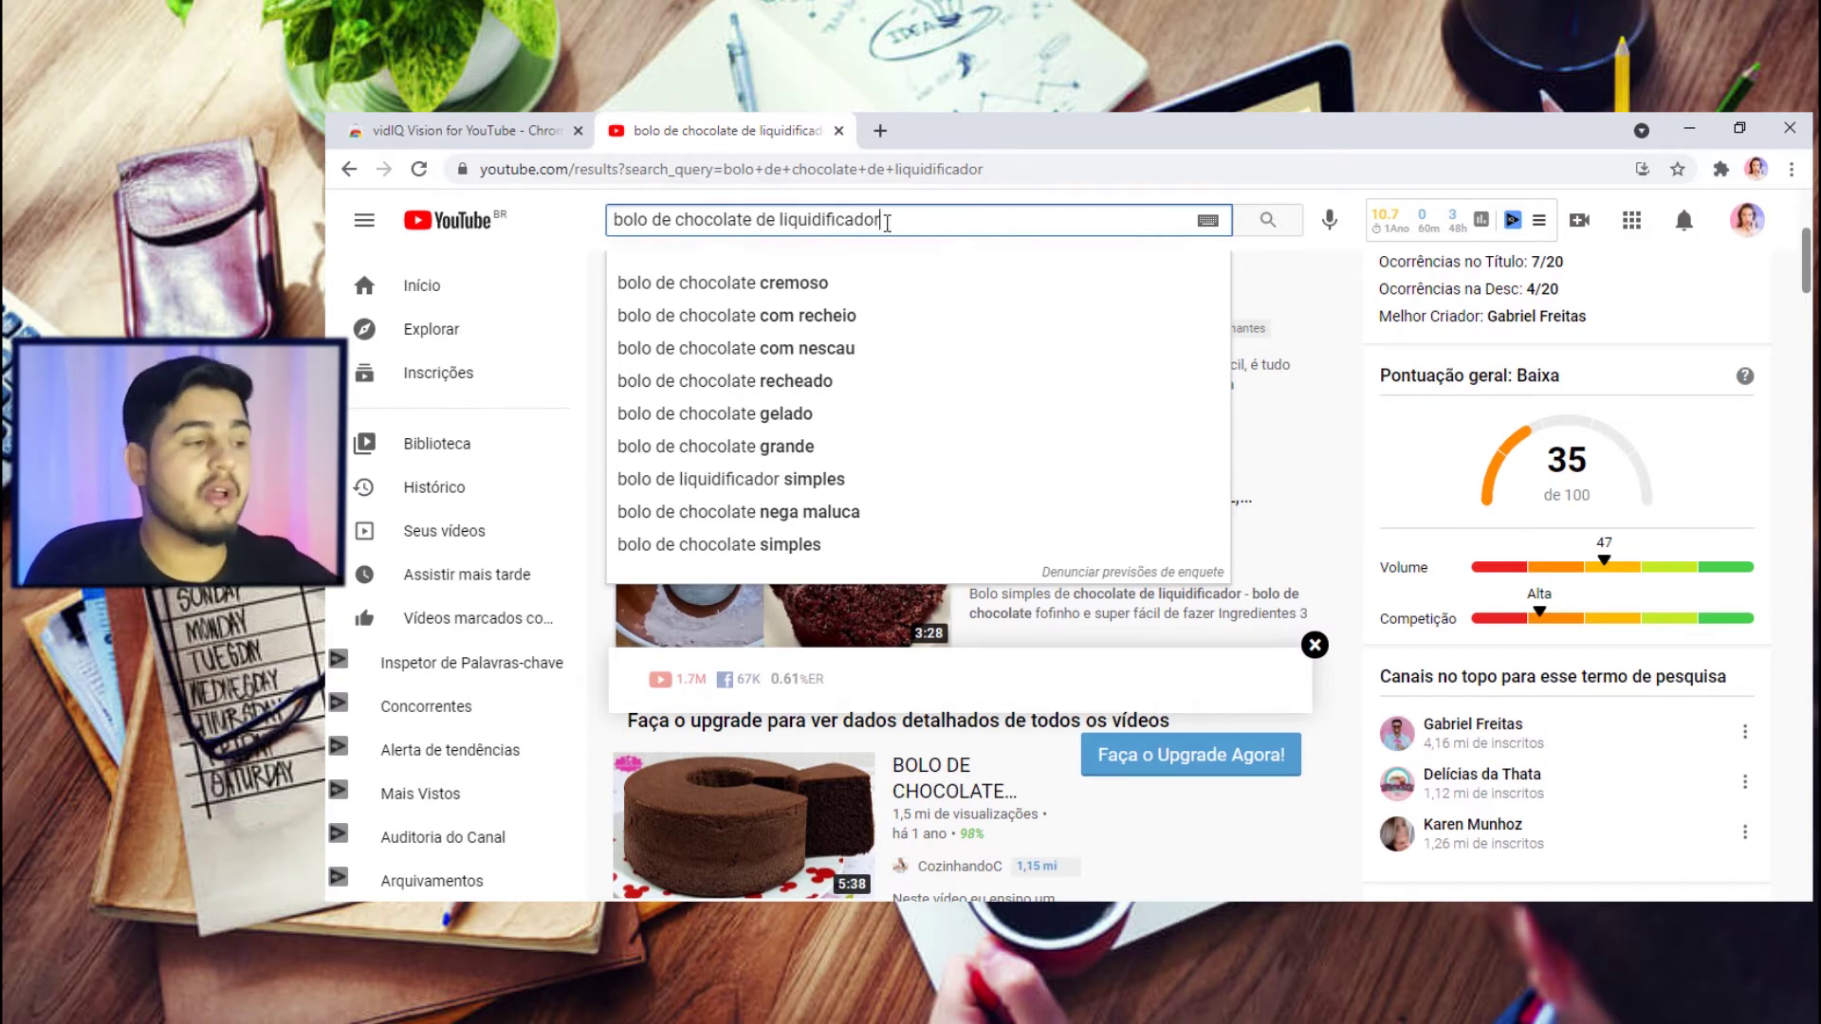
pyautogui.moveTo(913, 215); pyautogui.dragTo(623, 218)
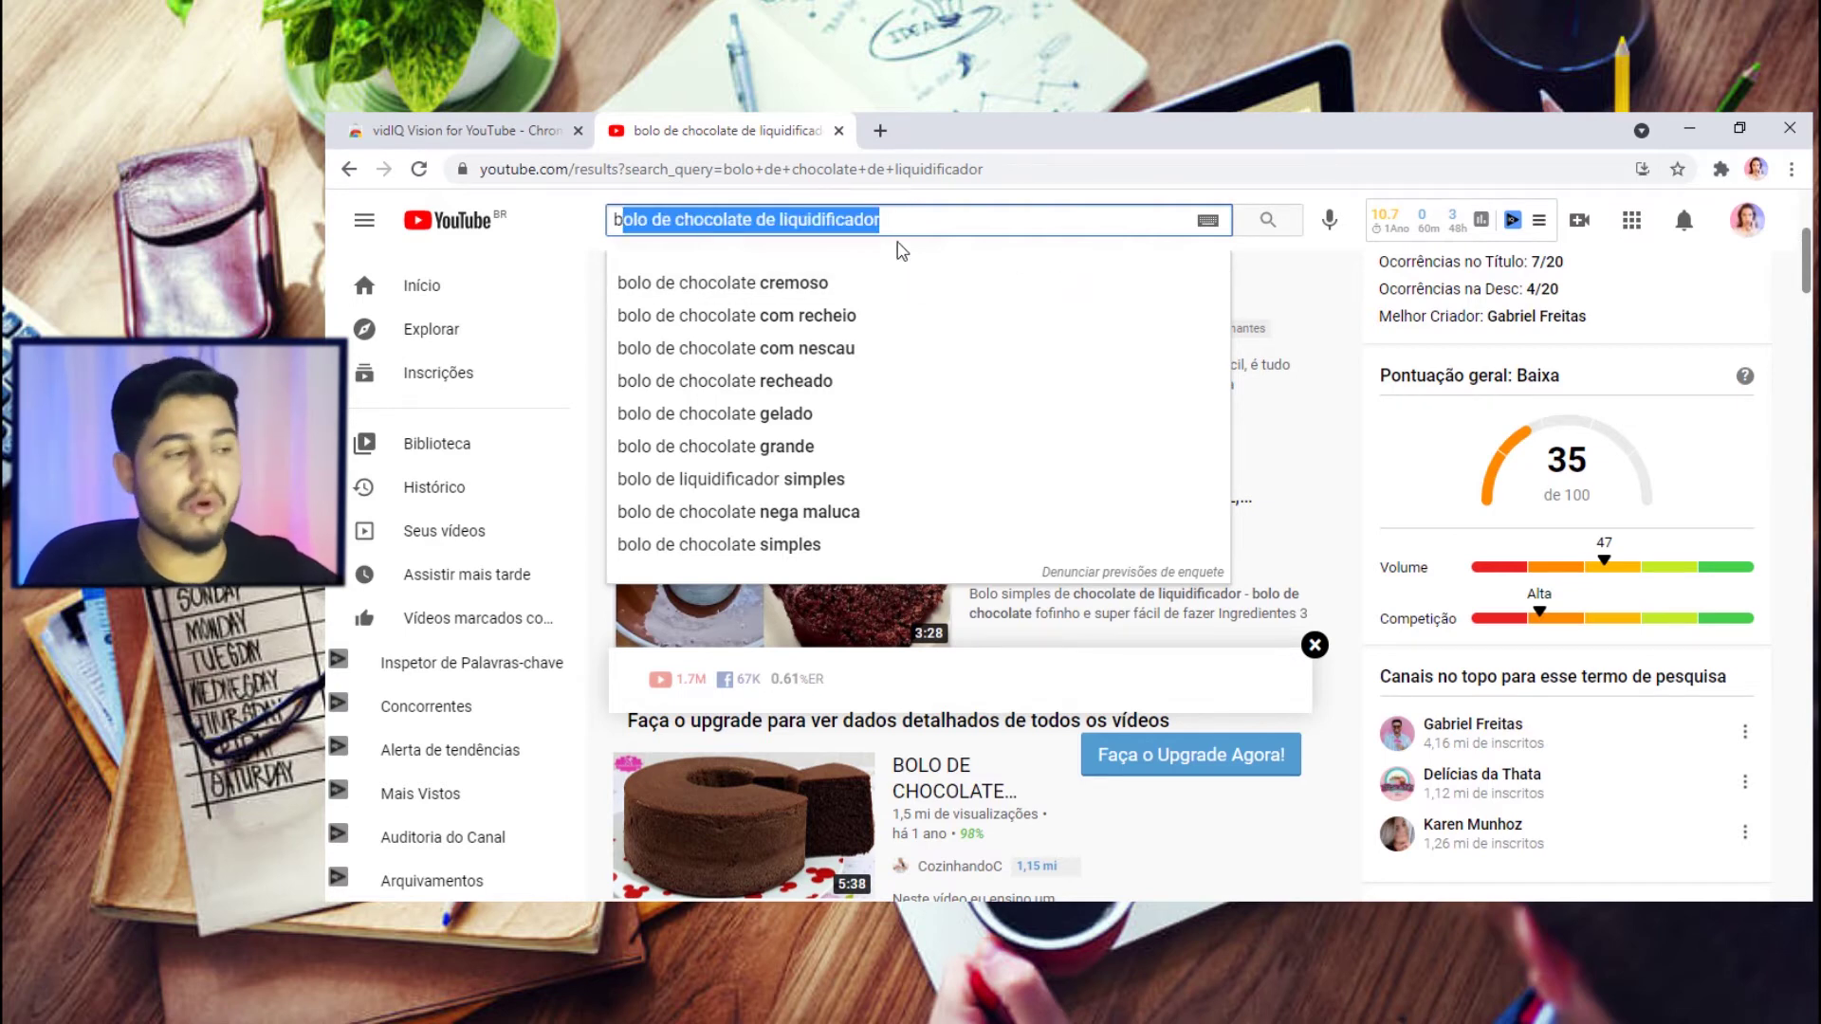
pyautogui.click(930, 223)
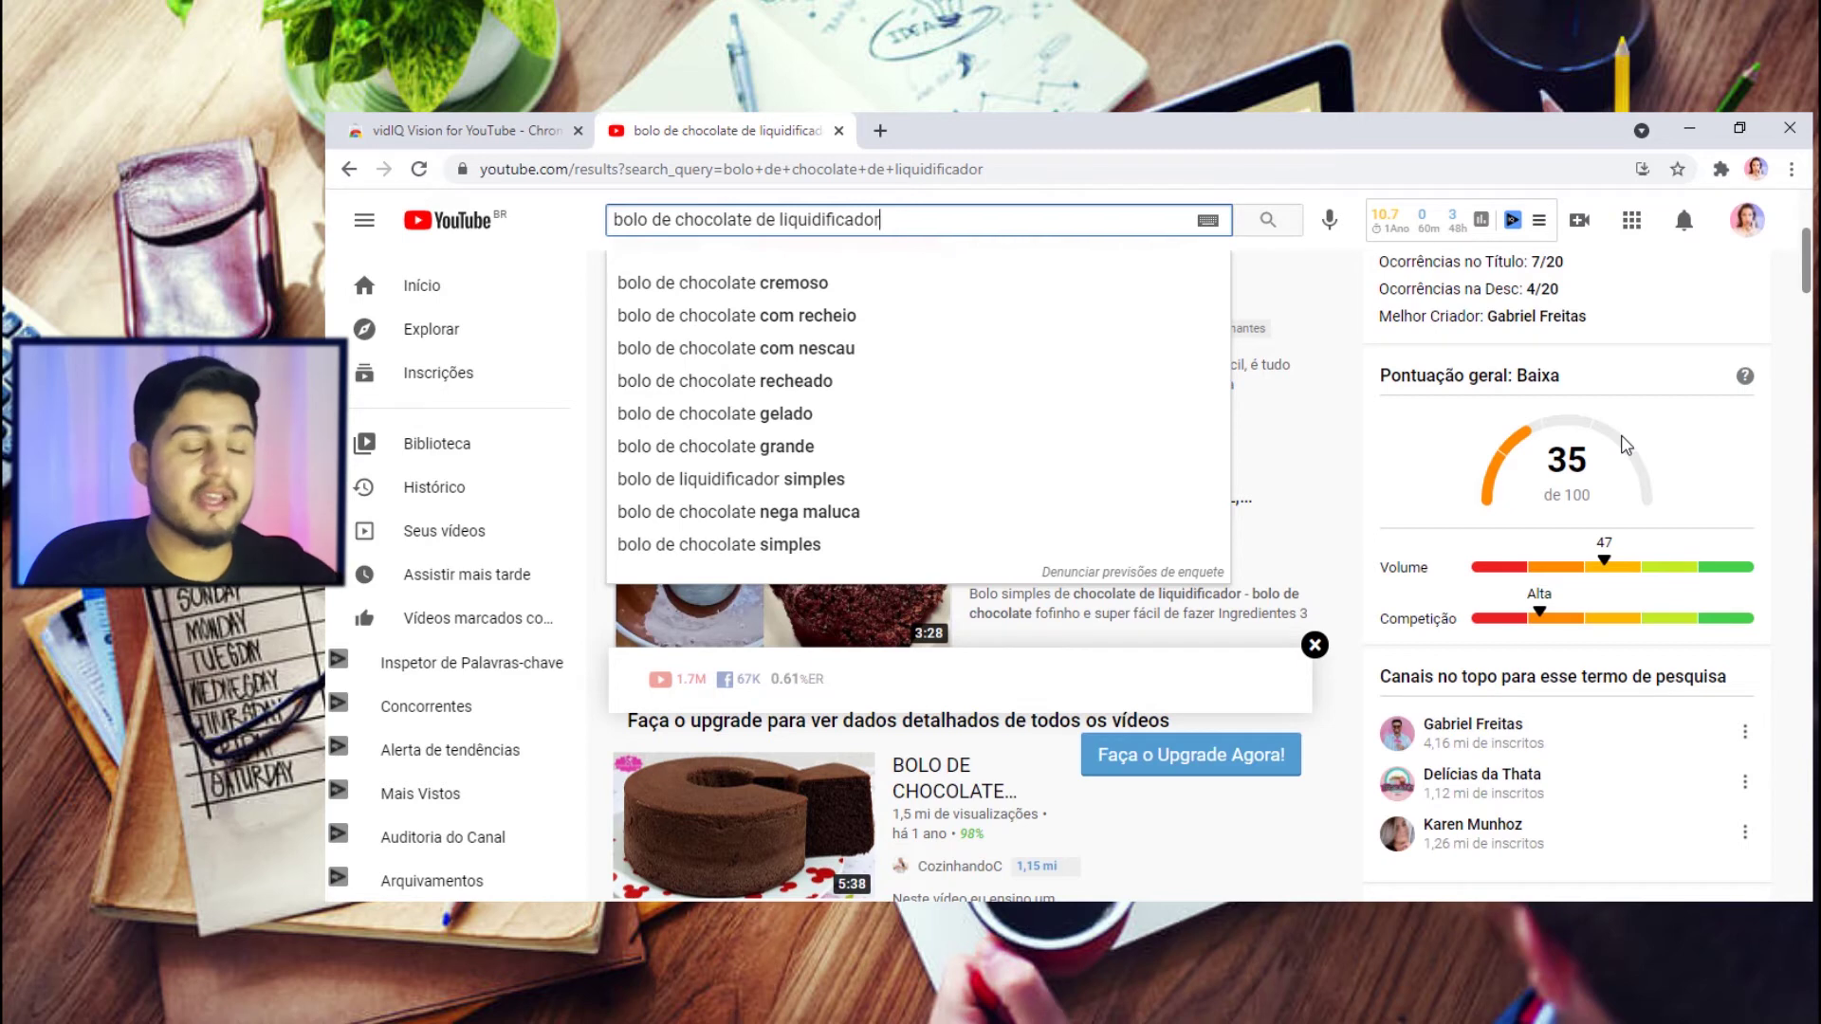
# Review the search term's volume and competition ratings and the top channels vidIQ lists for it
pyautogui.scroll(-1, 1624, 444)
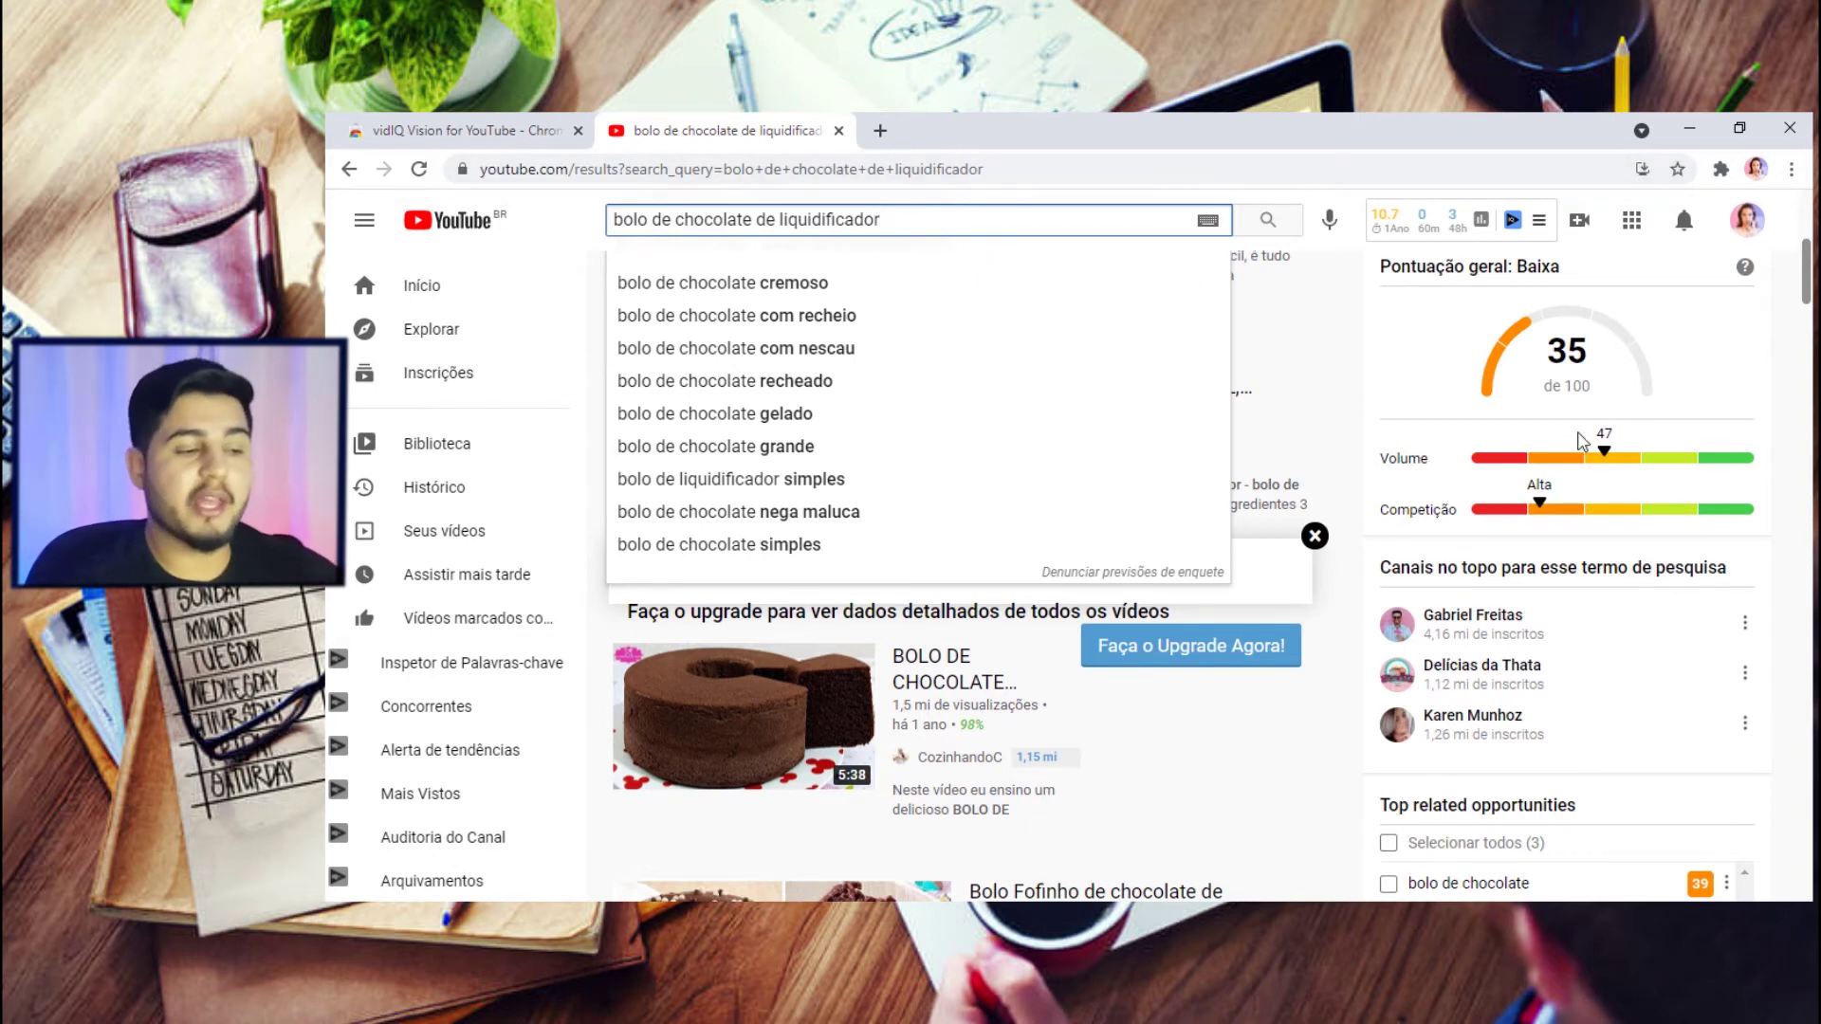
pyautogui.scroll(-2, 1640, 550)
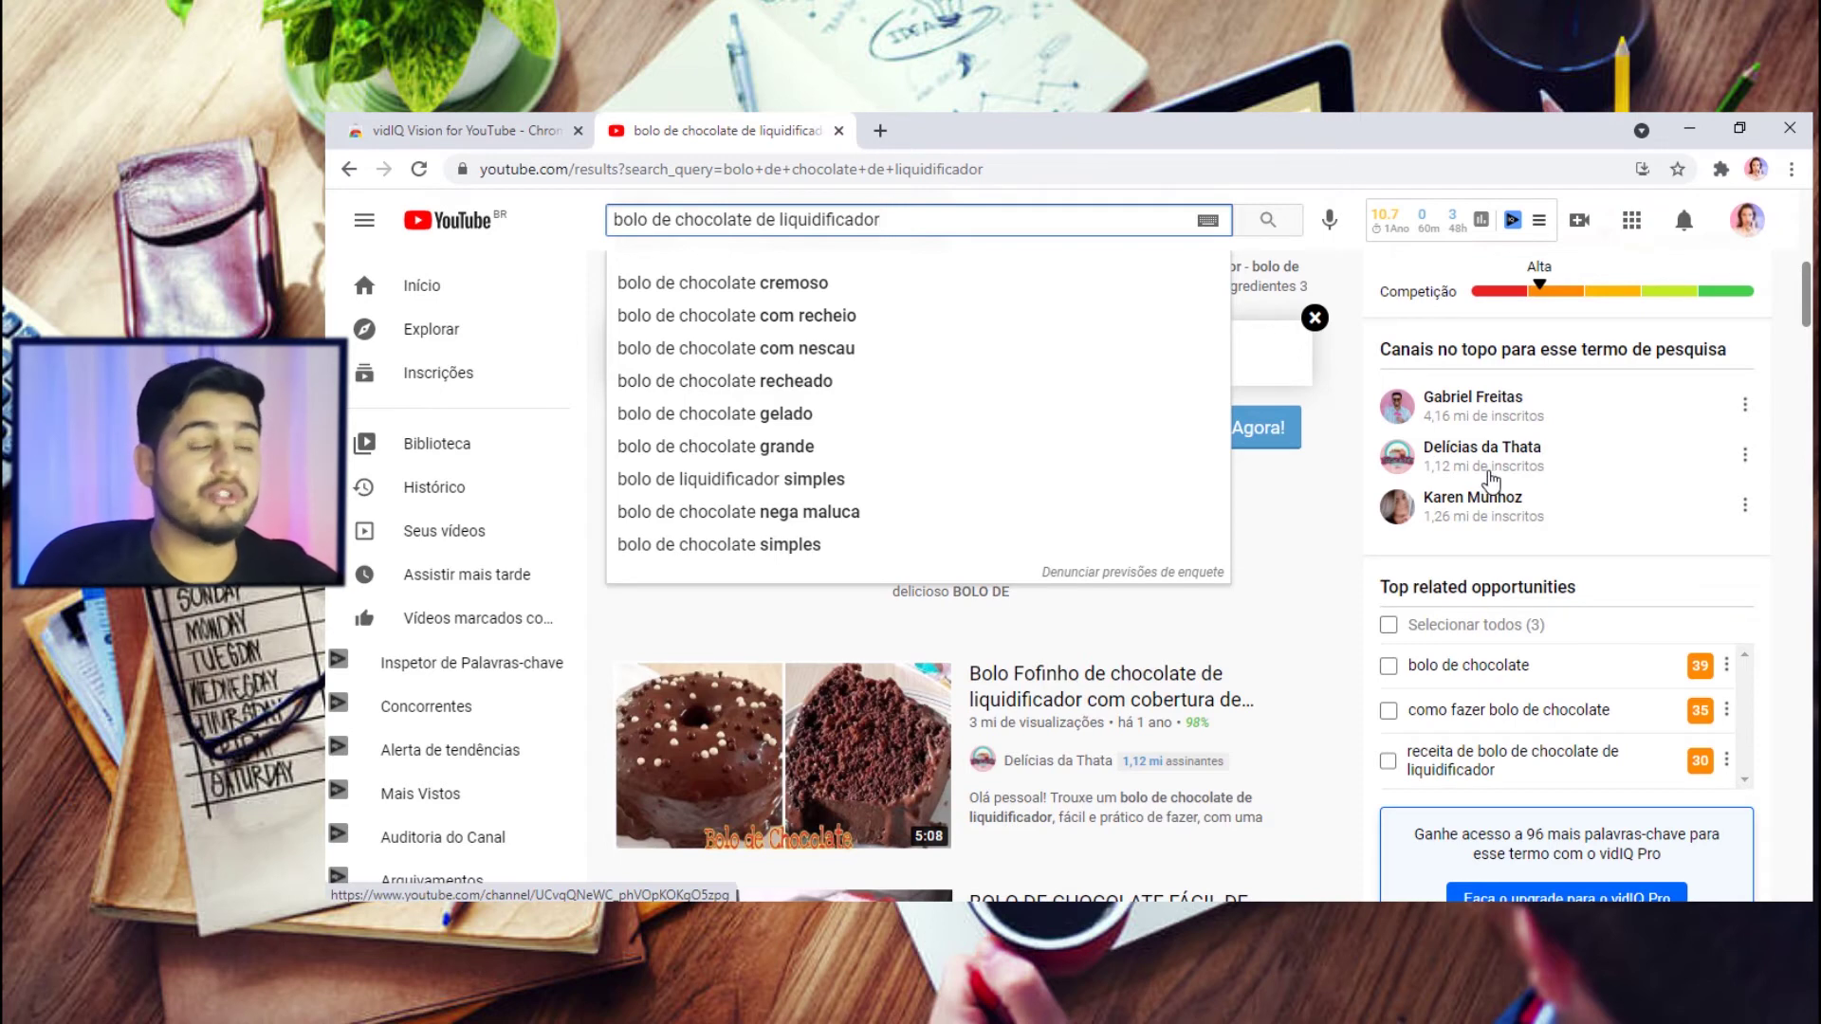
pyautogui.moveTo(882, 219); pyautogui.dragTo(571, 213)
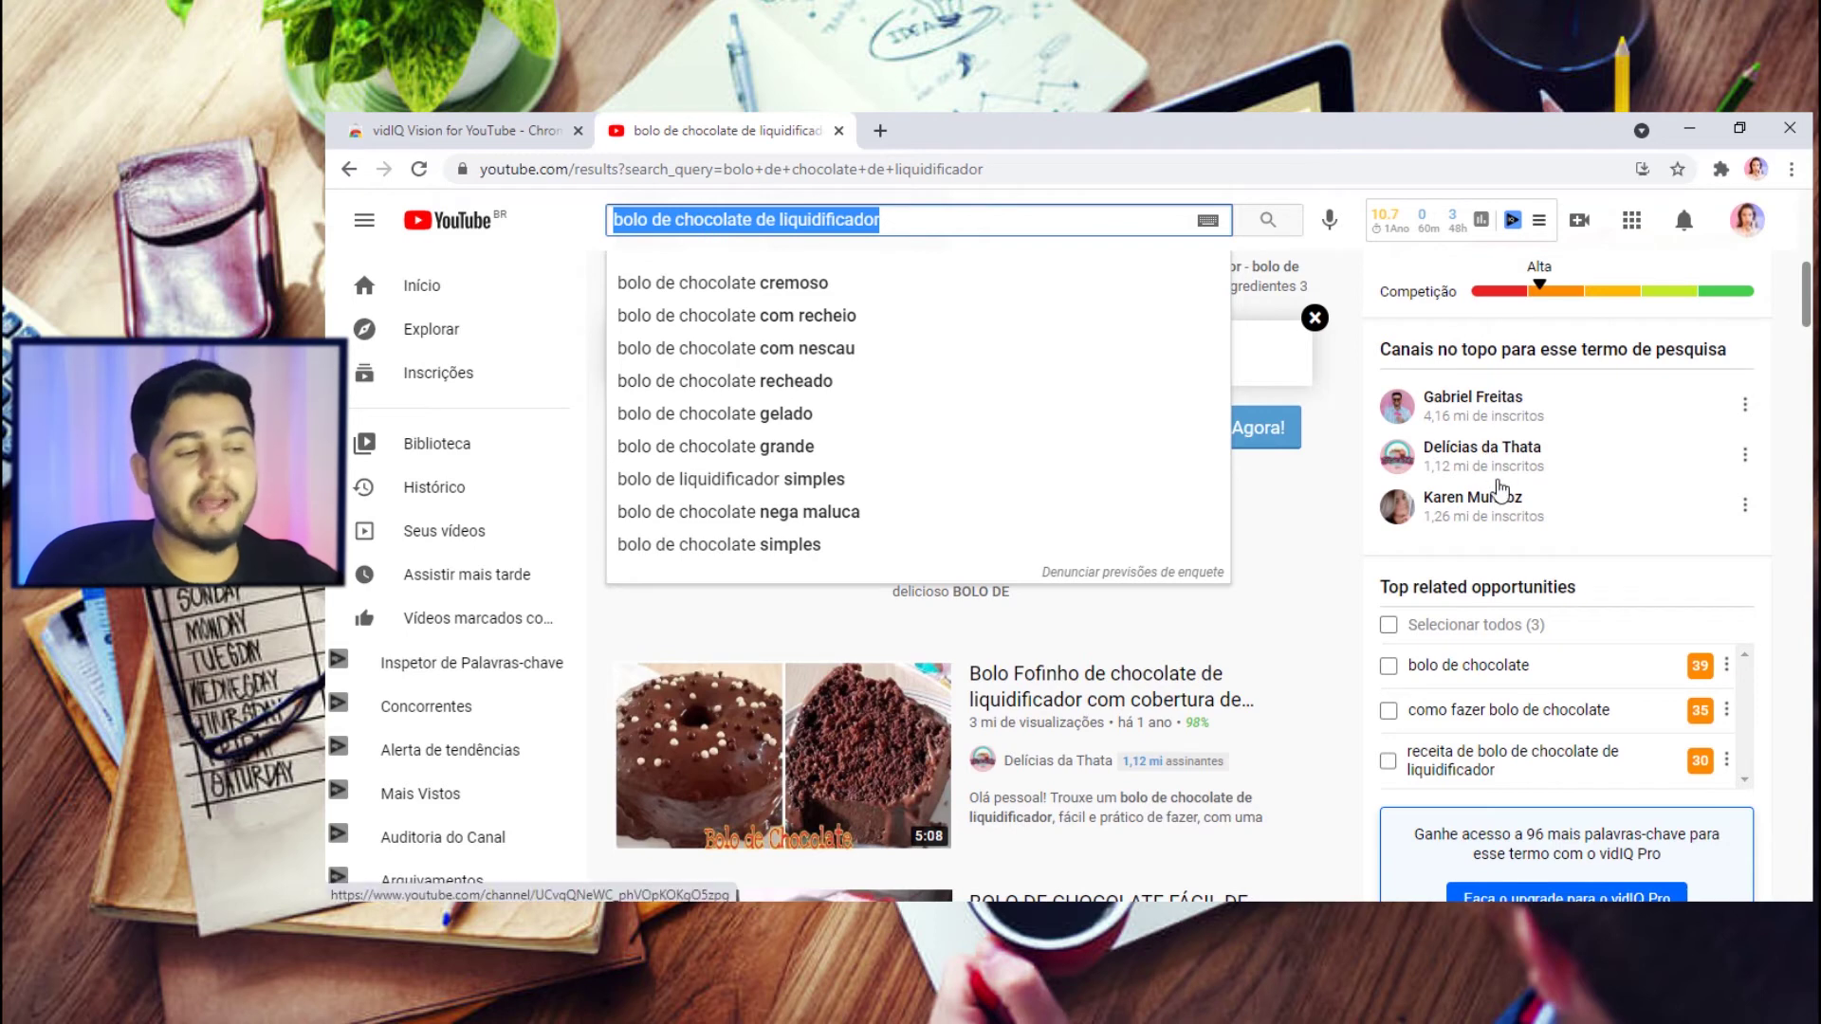
pyautogui.click(963, 215)
pyautogui.moveTo(953, 216); pyautogui.dragTo(566, 216)
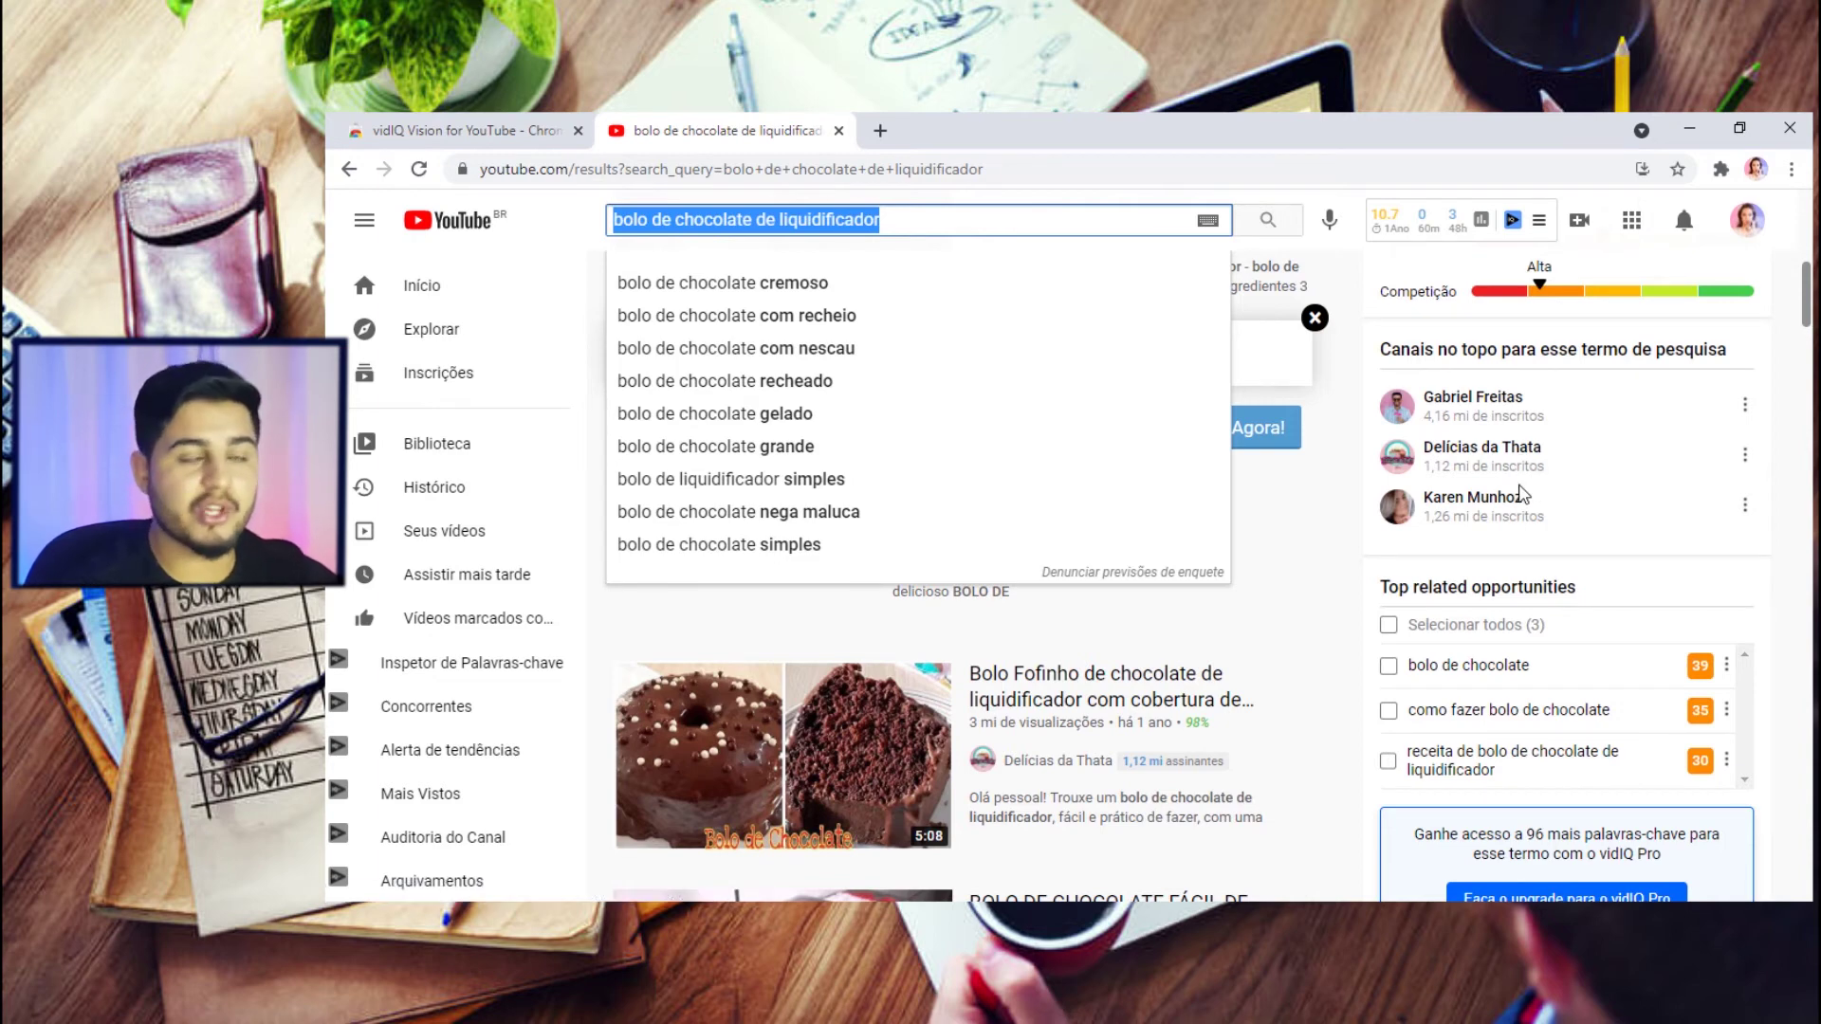
# Translate the search results page, including vidIQ's related opportunities section, into Portuguese
pyautogui.scroll(-1, 1574, 500)
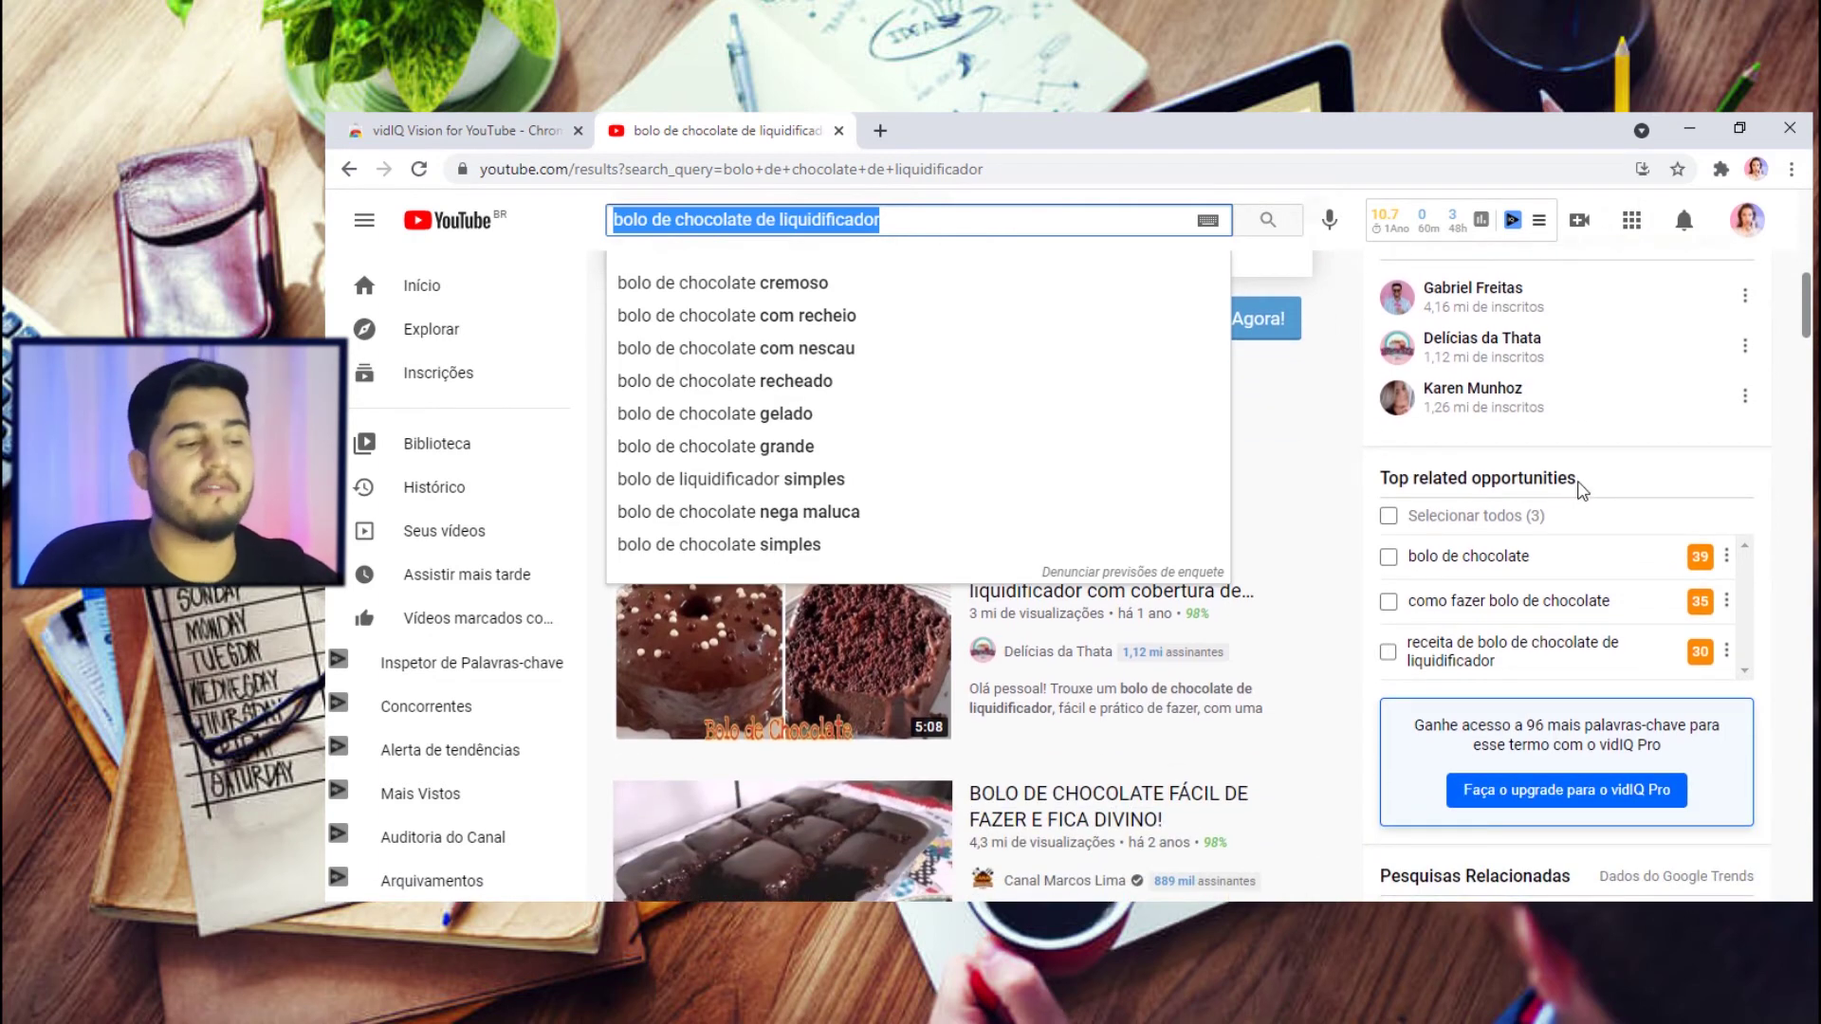
pyautogui.click(1581, 490)
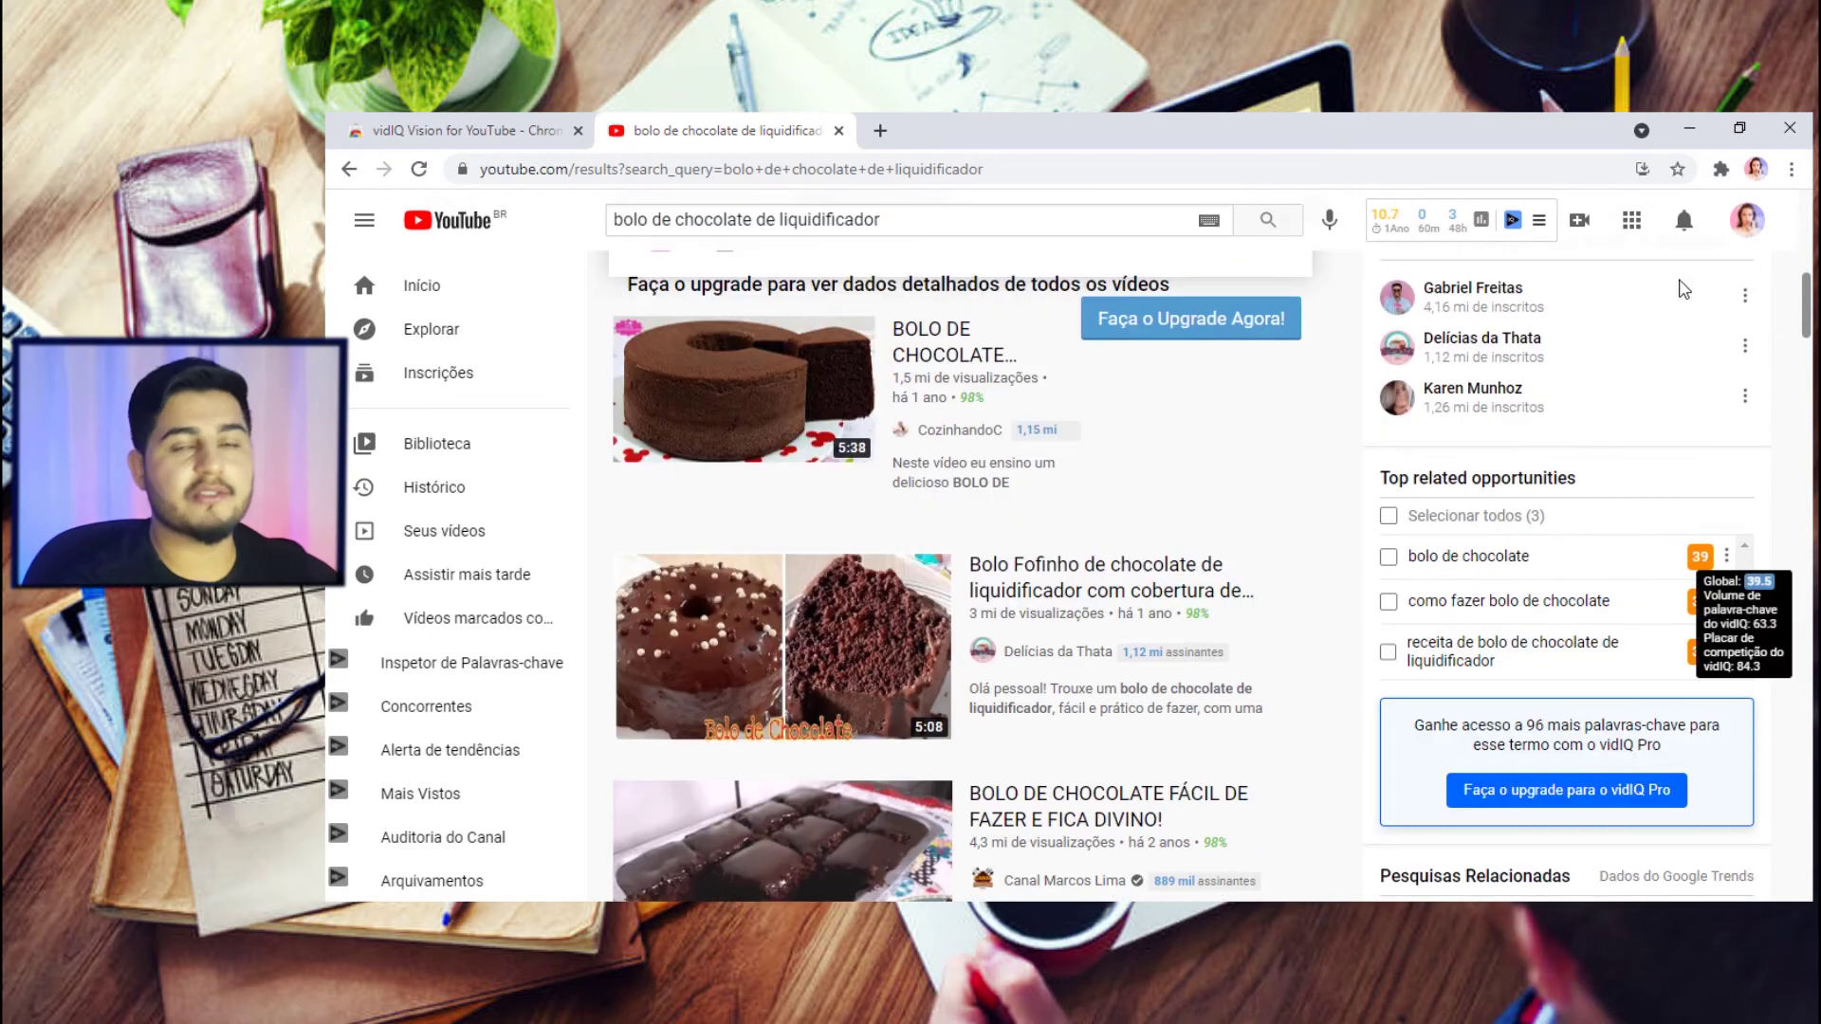
pyautogui.rightClick(1621, 475)
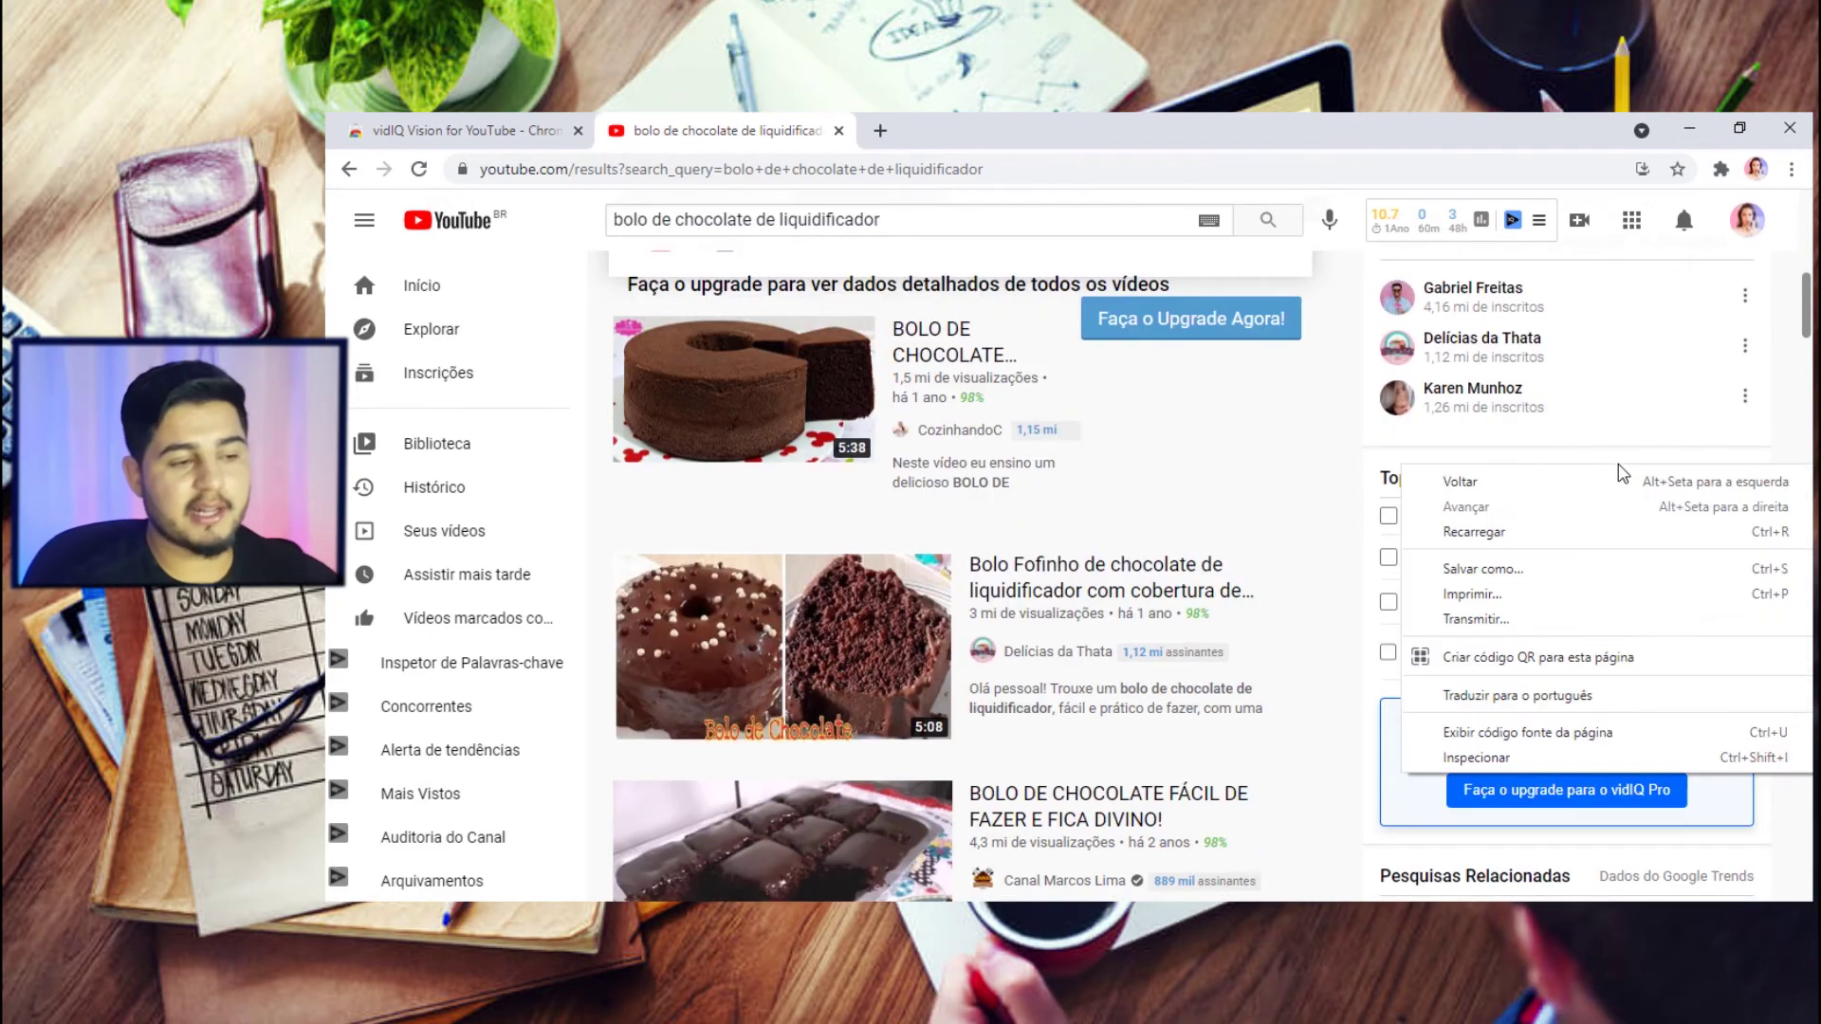
pyautogui.click(1596, 698)
# Examine the related keyword opportunities and their individual score, volume and competition details against the searched term
pyautogui.scroll(-1, 1647, 365)
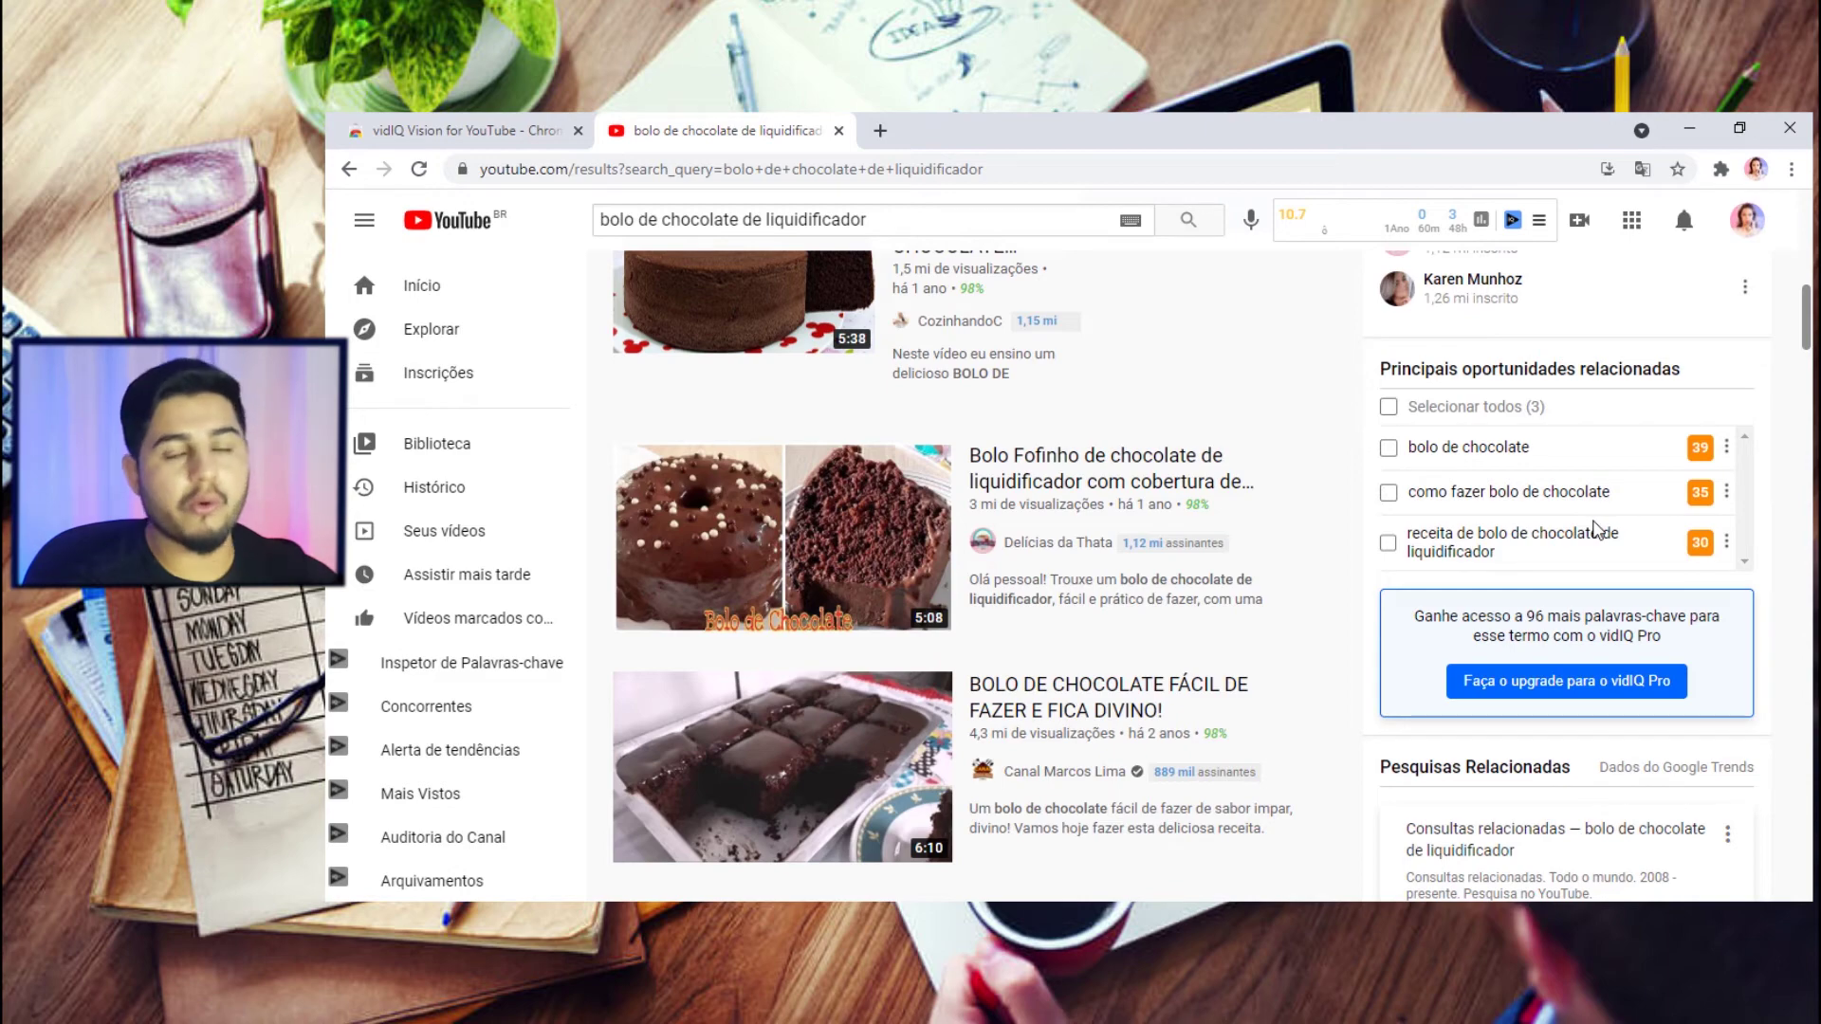
pyautogui.scroll(1, 1596, 531)
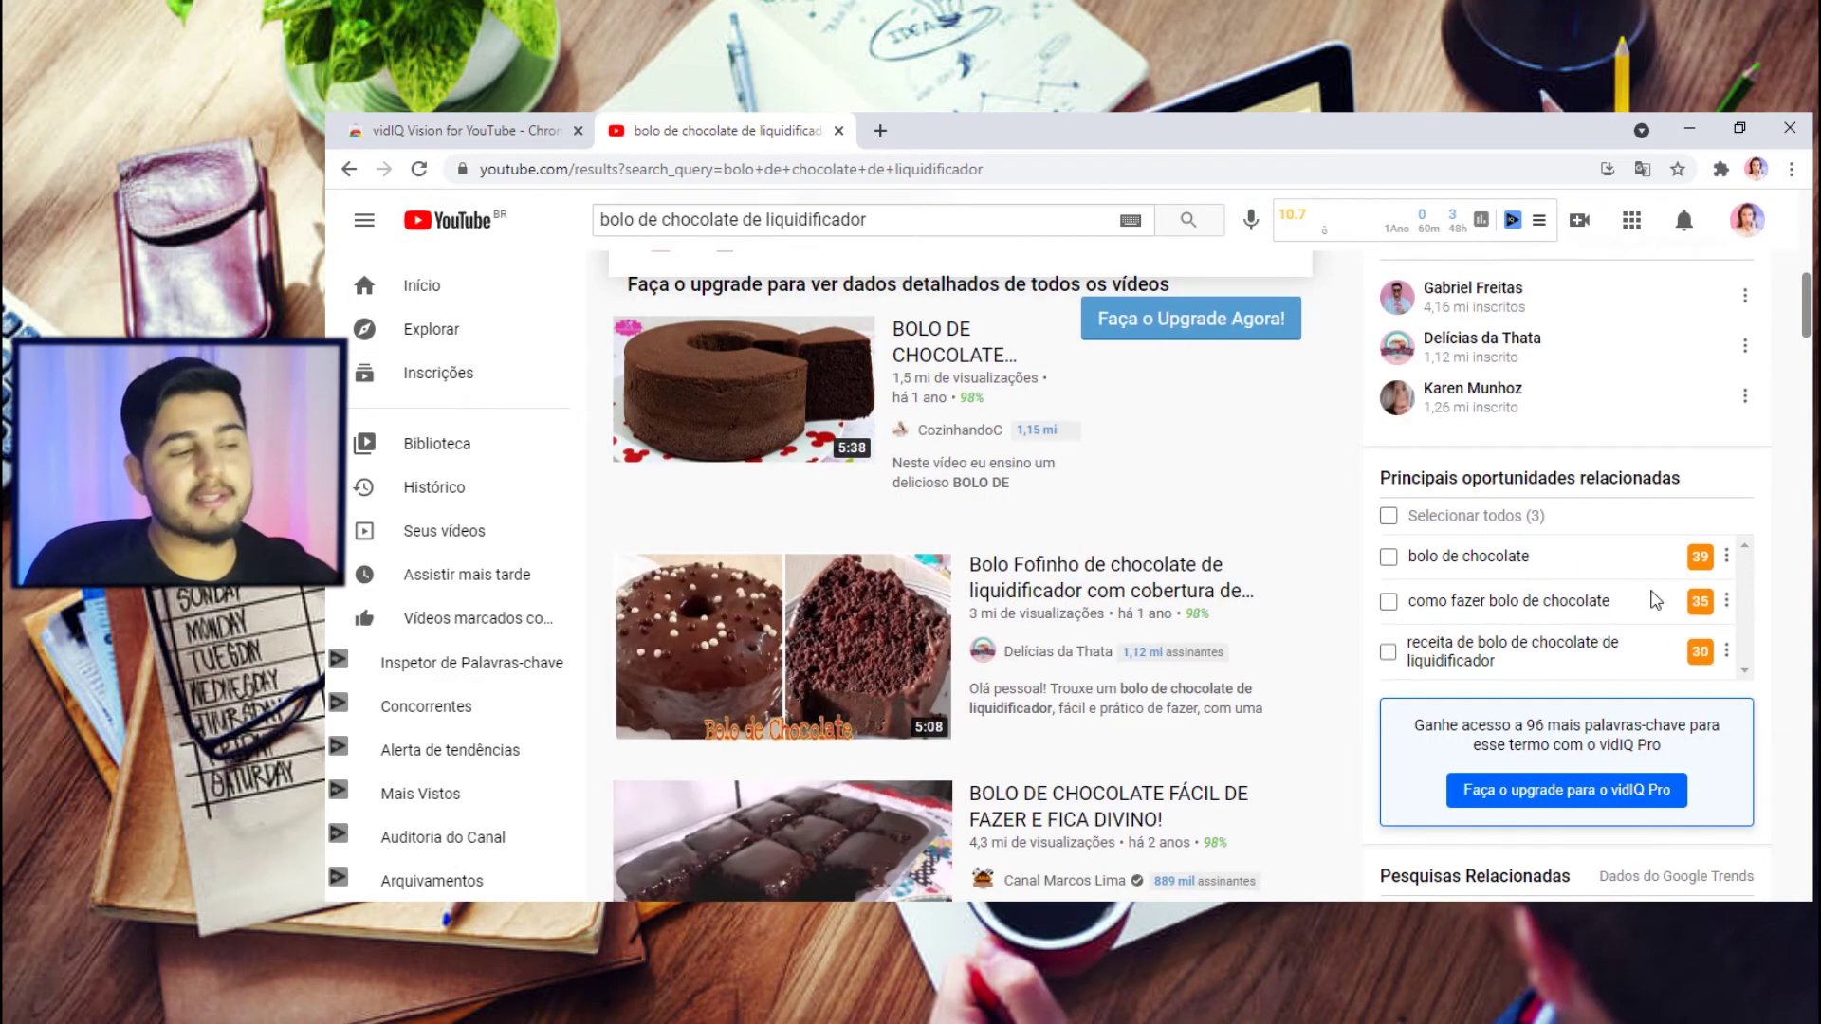
pyautogui.moveTo(921, 228); pyautogui.dragTo(583, 211)
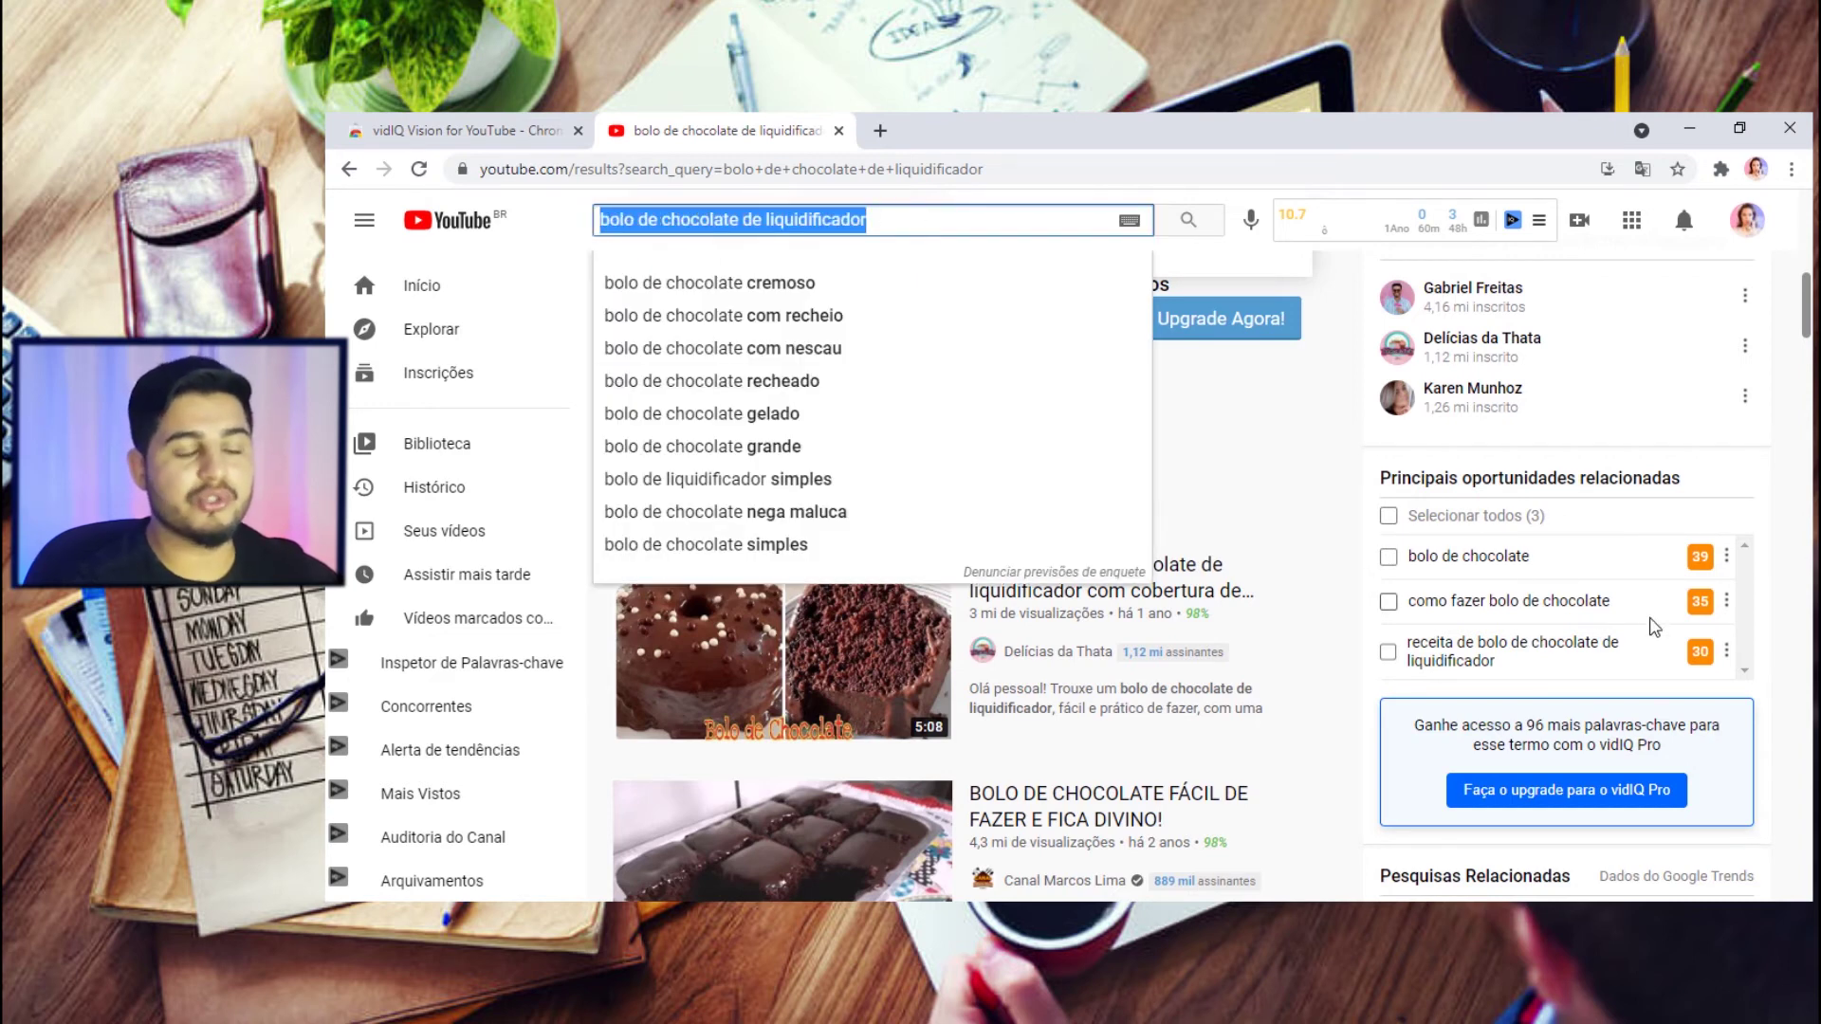
pyautogui.moveTo(1698, 606)
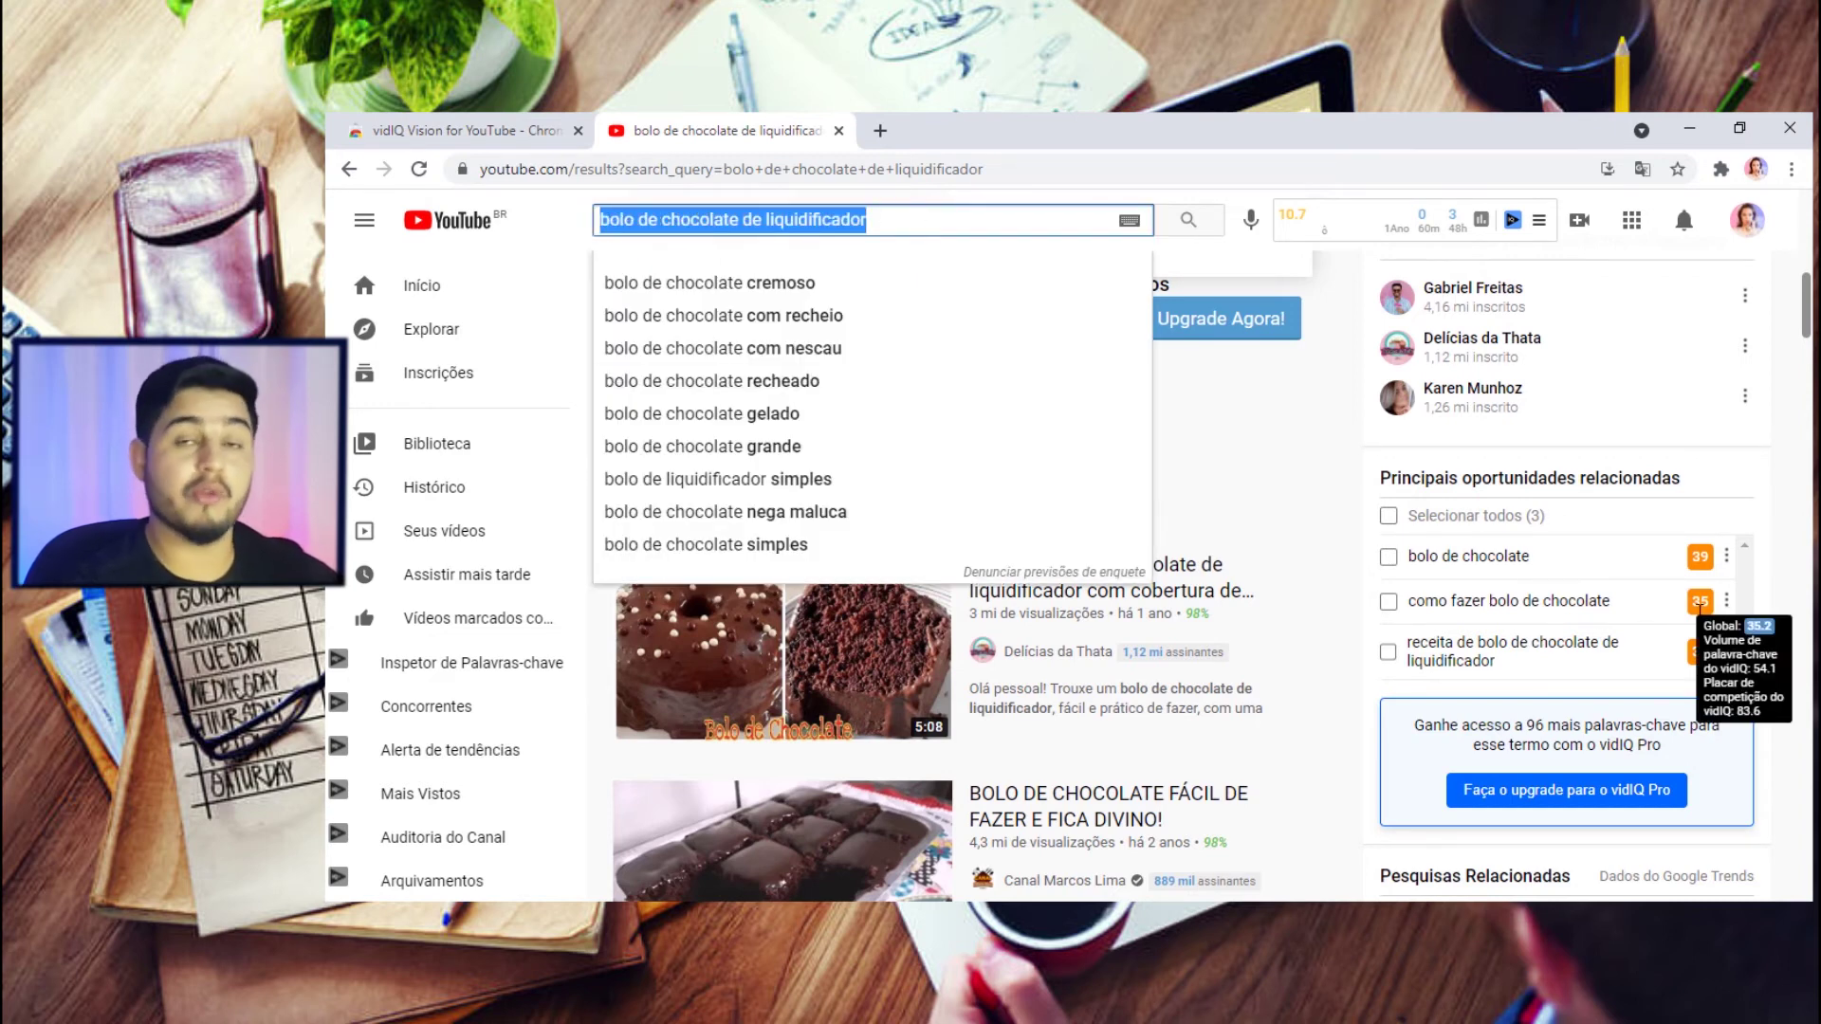
pyautogui.moveTo(1693, 561)
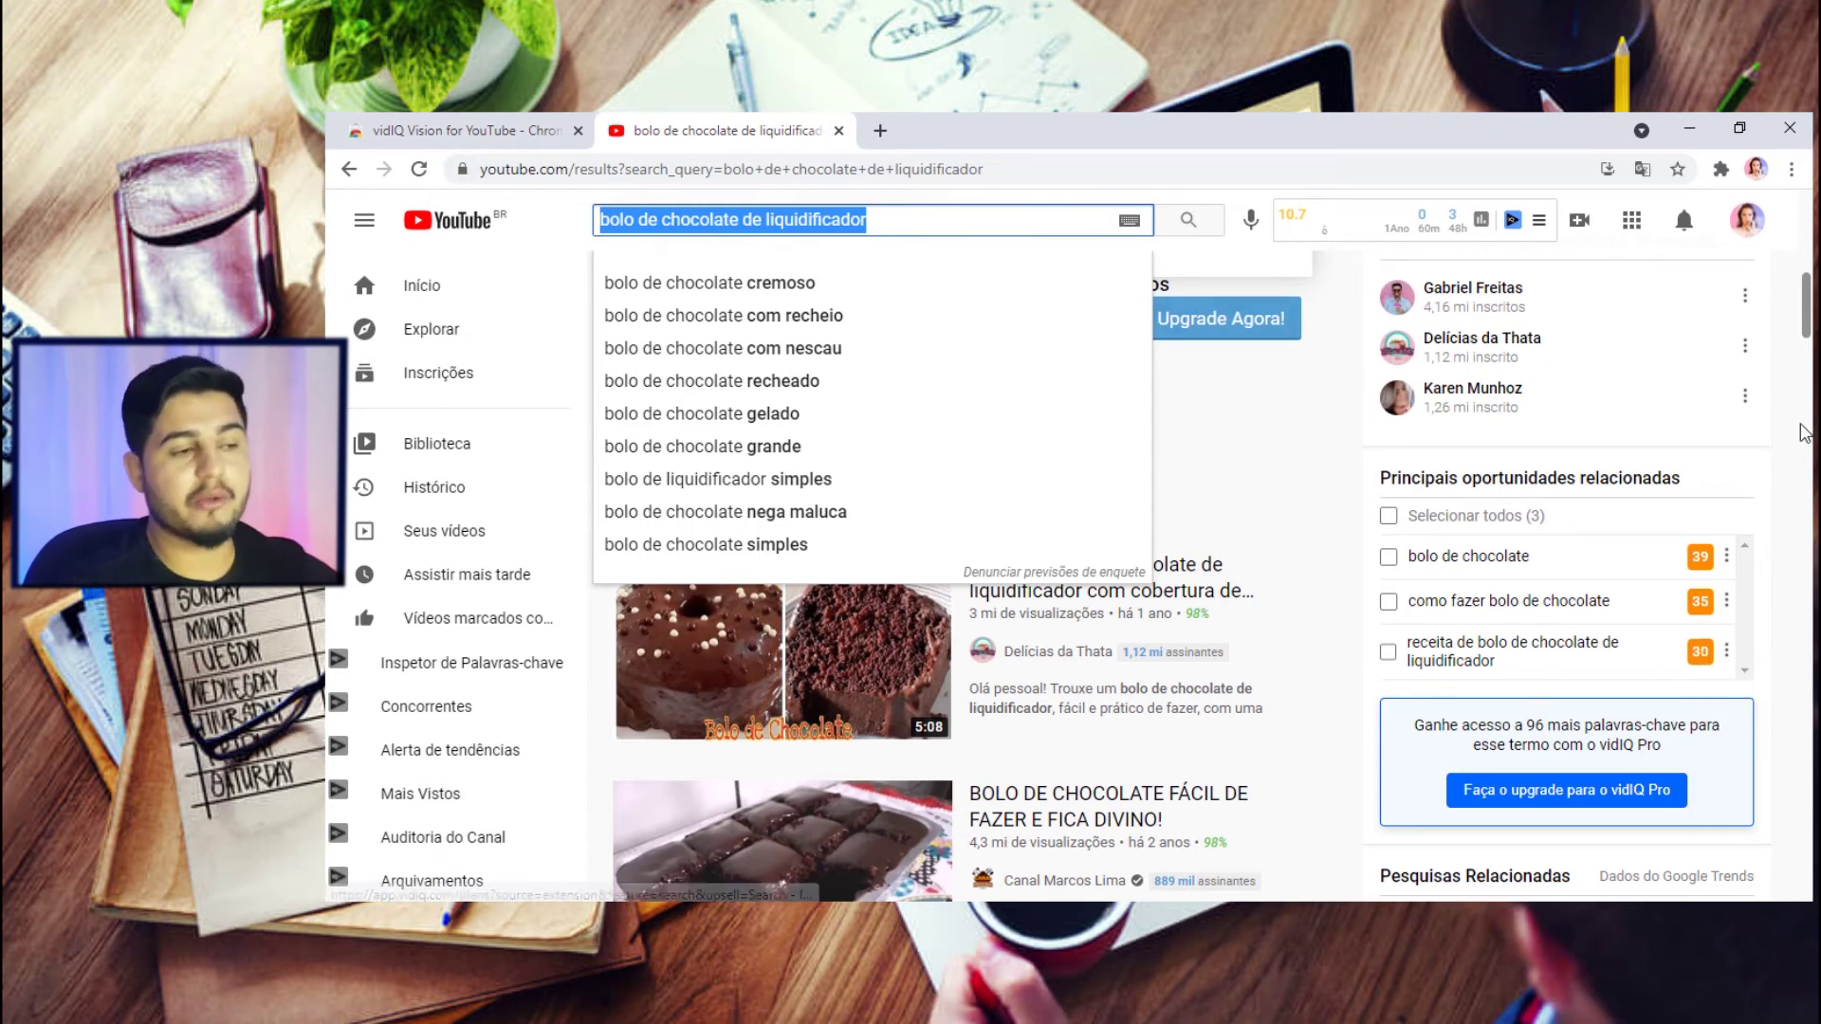
pyautogui.scroll(6, 1699, 626)
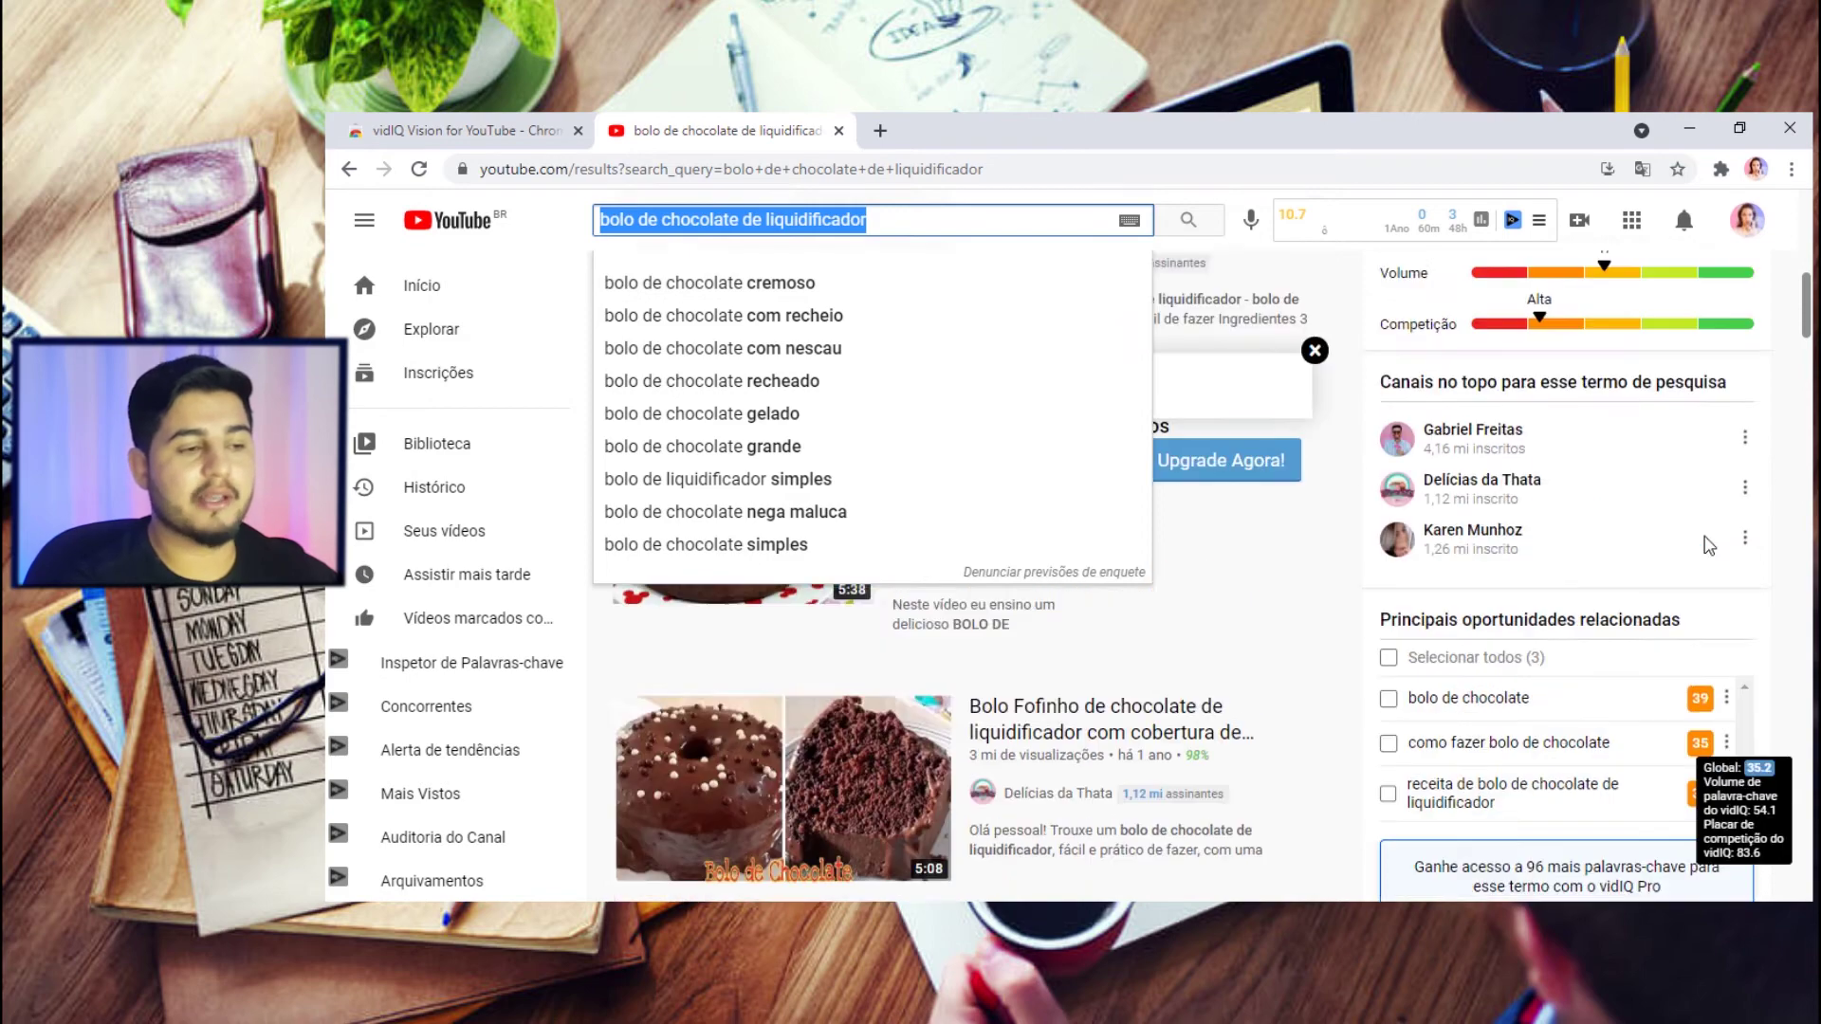
pyautogui.scroll(-7, 1552, 585)
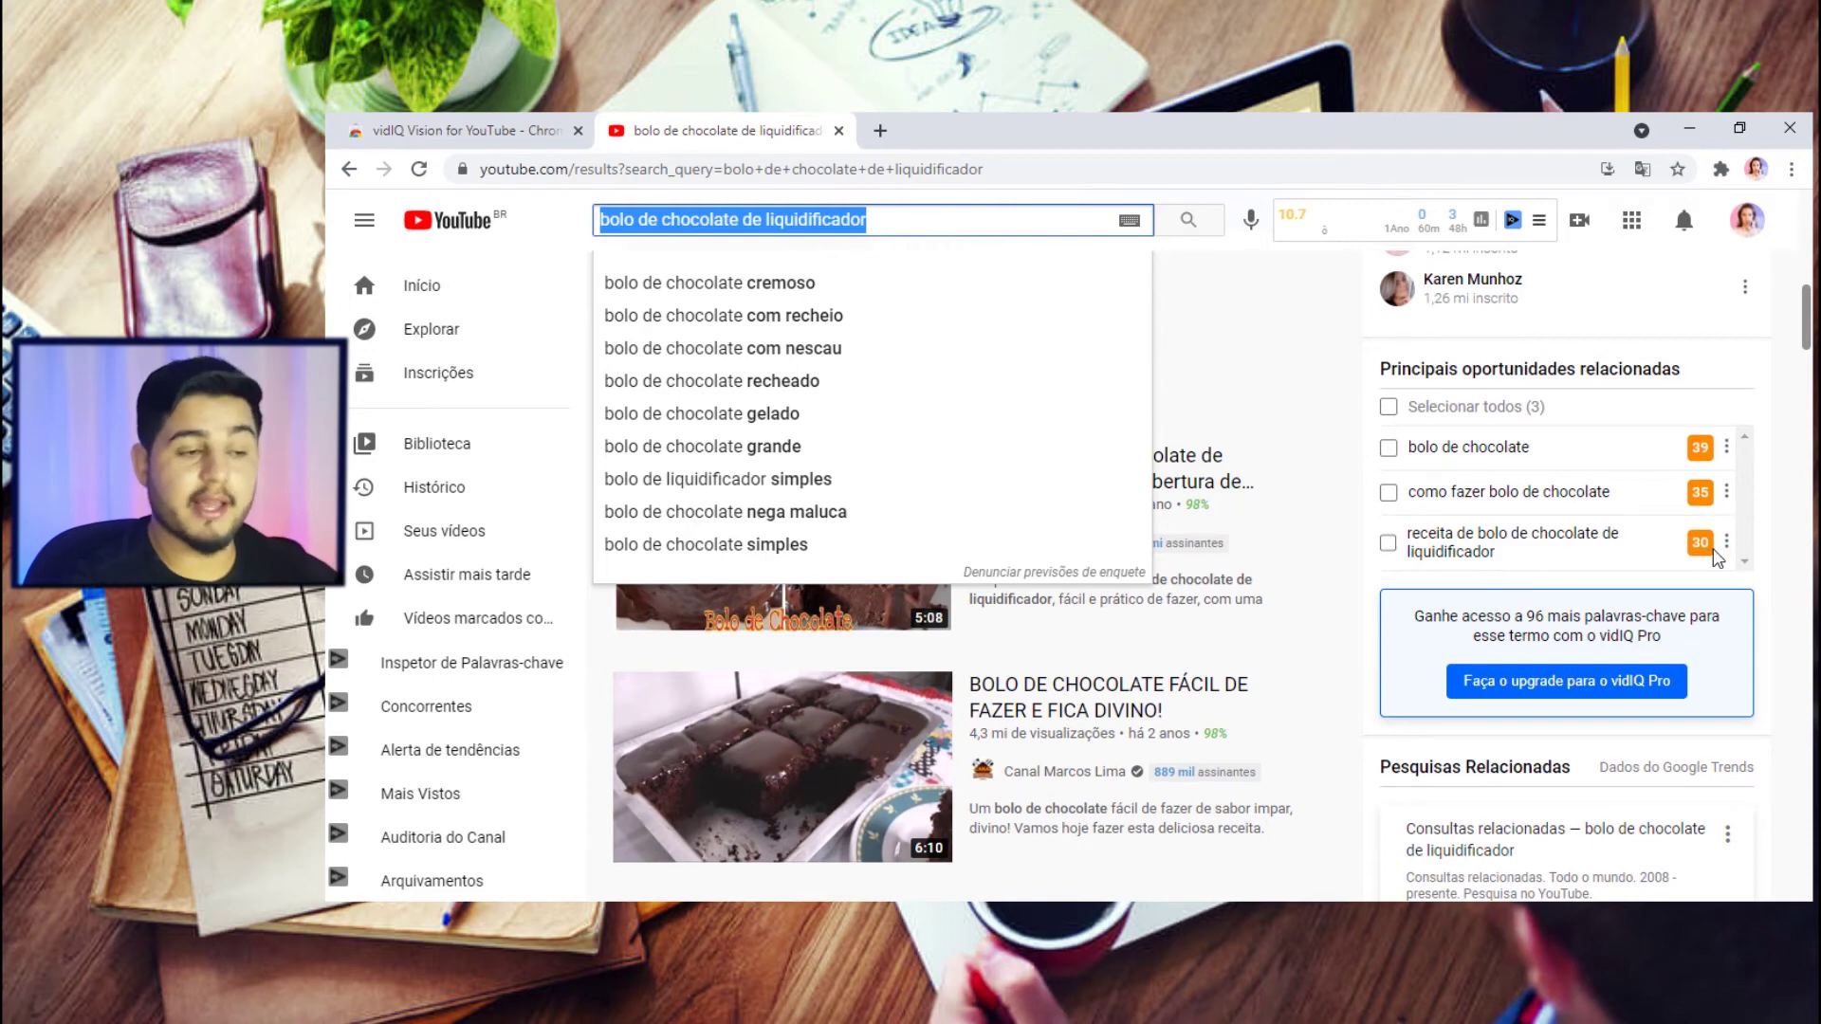
pyautogui.scroll(6, 1714, 555)
pyautogui.scroll(-5, 1712, 690)
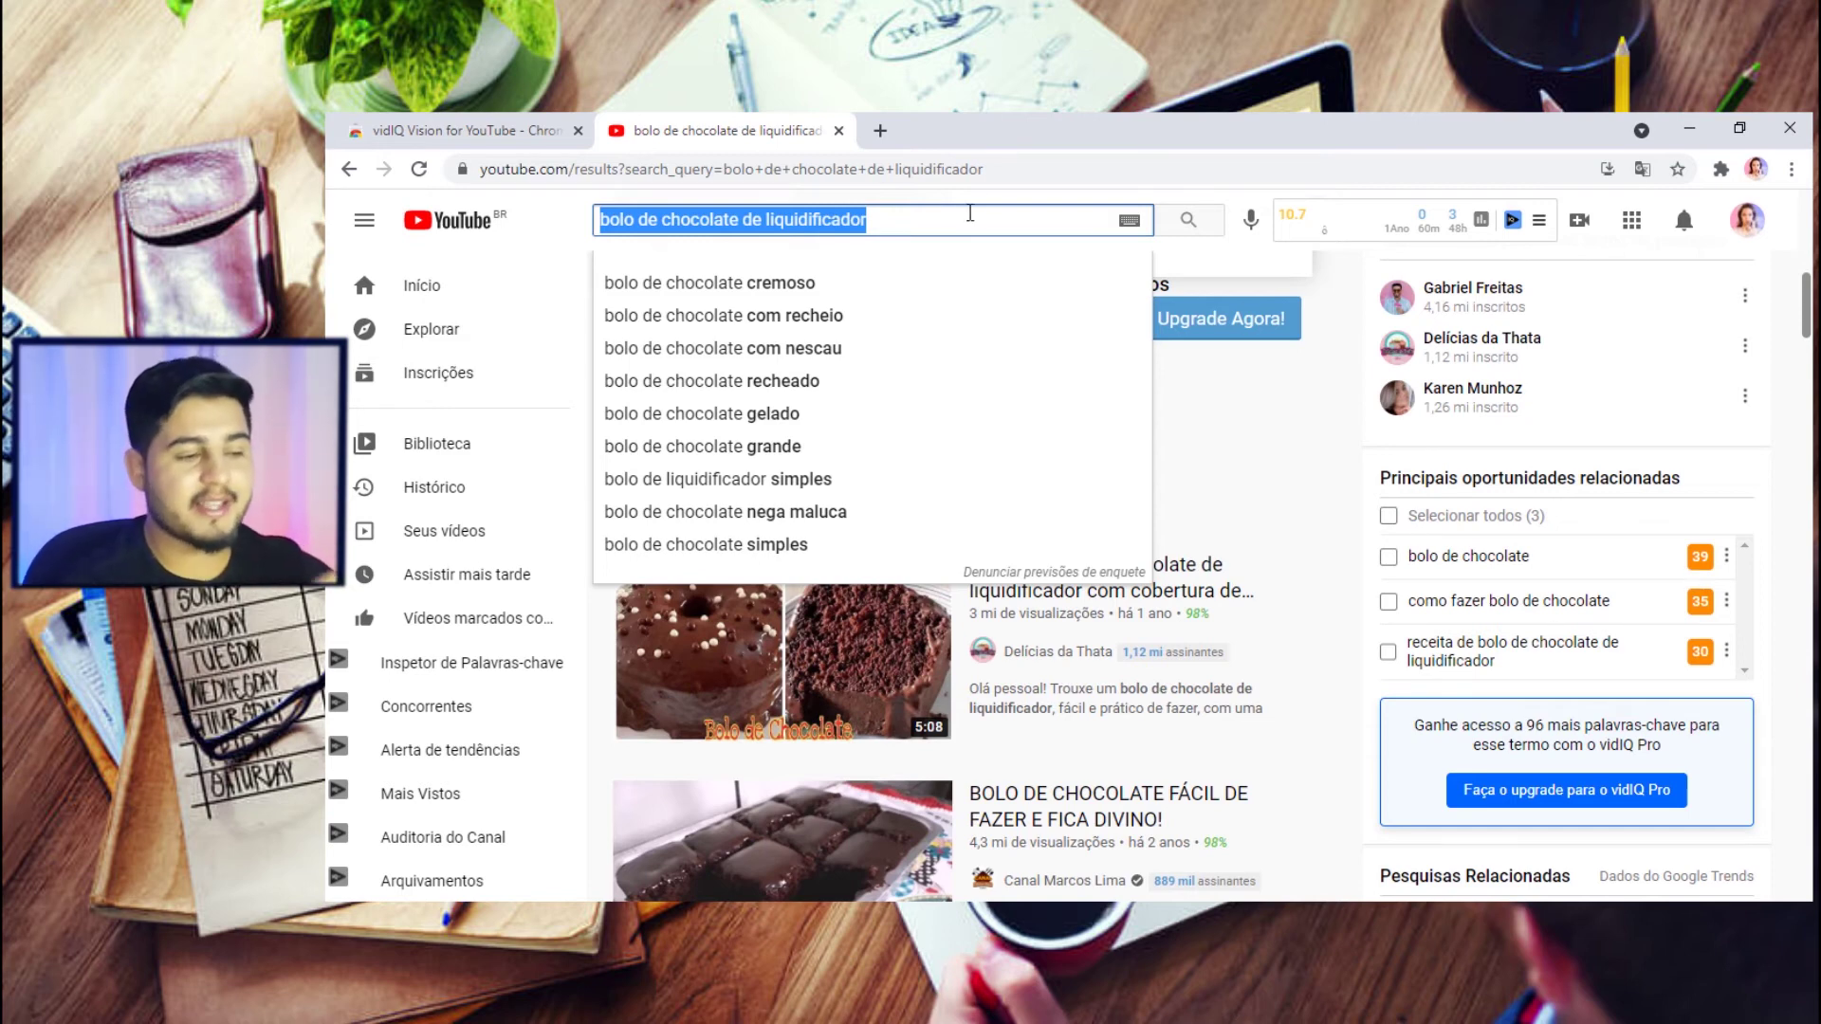
# Review the related searches from Google Trends in vidIQ's research panel
pyautogui.scroll(-5, 1743, 577)
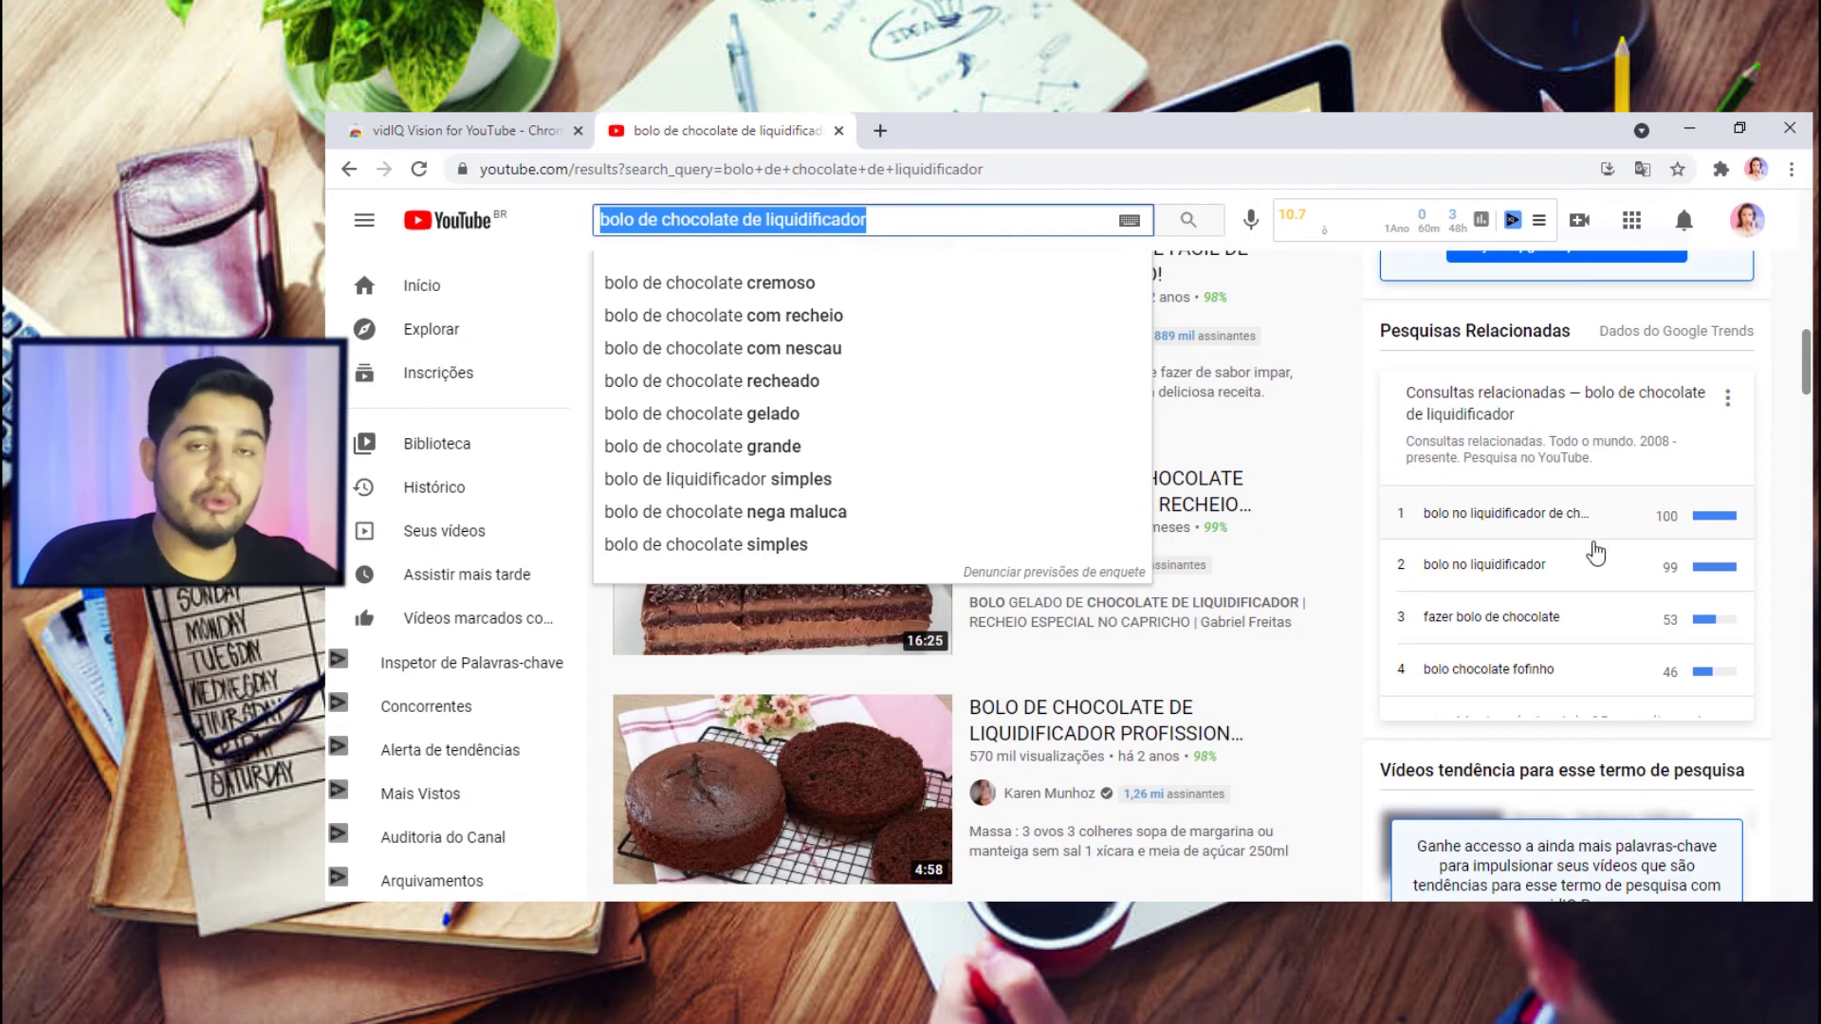
pyautogui.scroll(2, 1757, 446)
pyautogui.scroll(-1, 1757, 445)
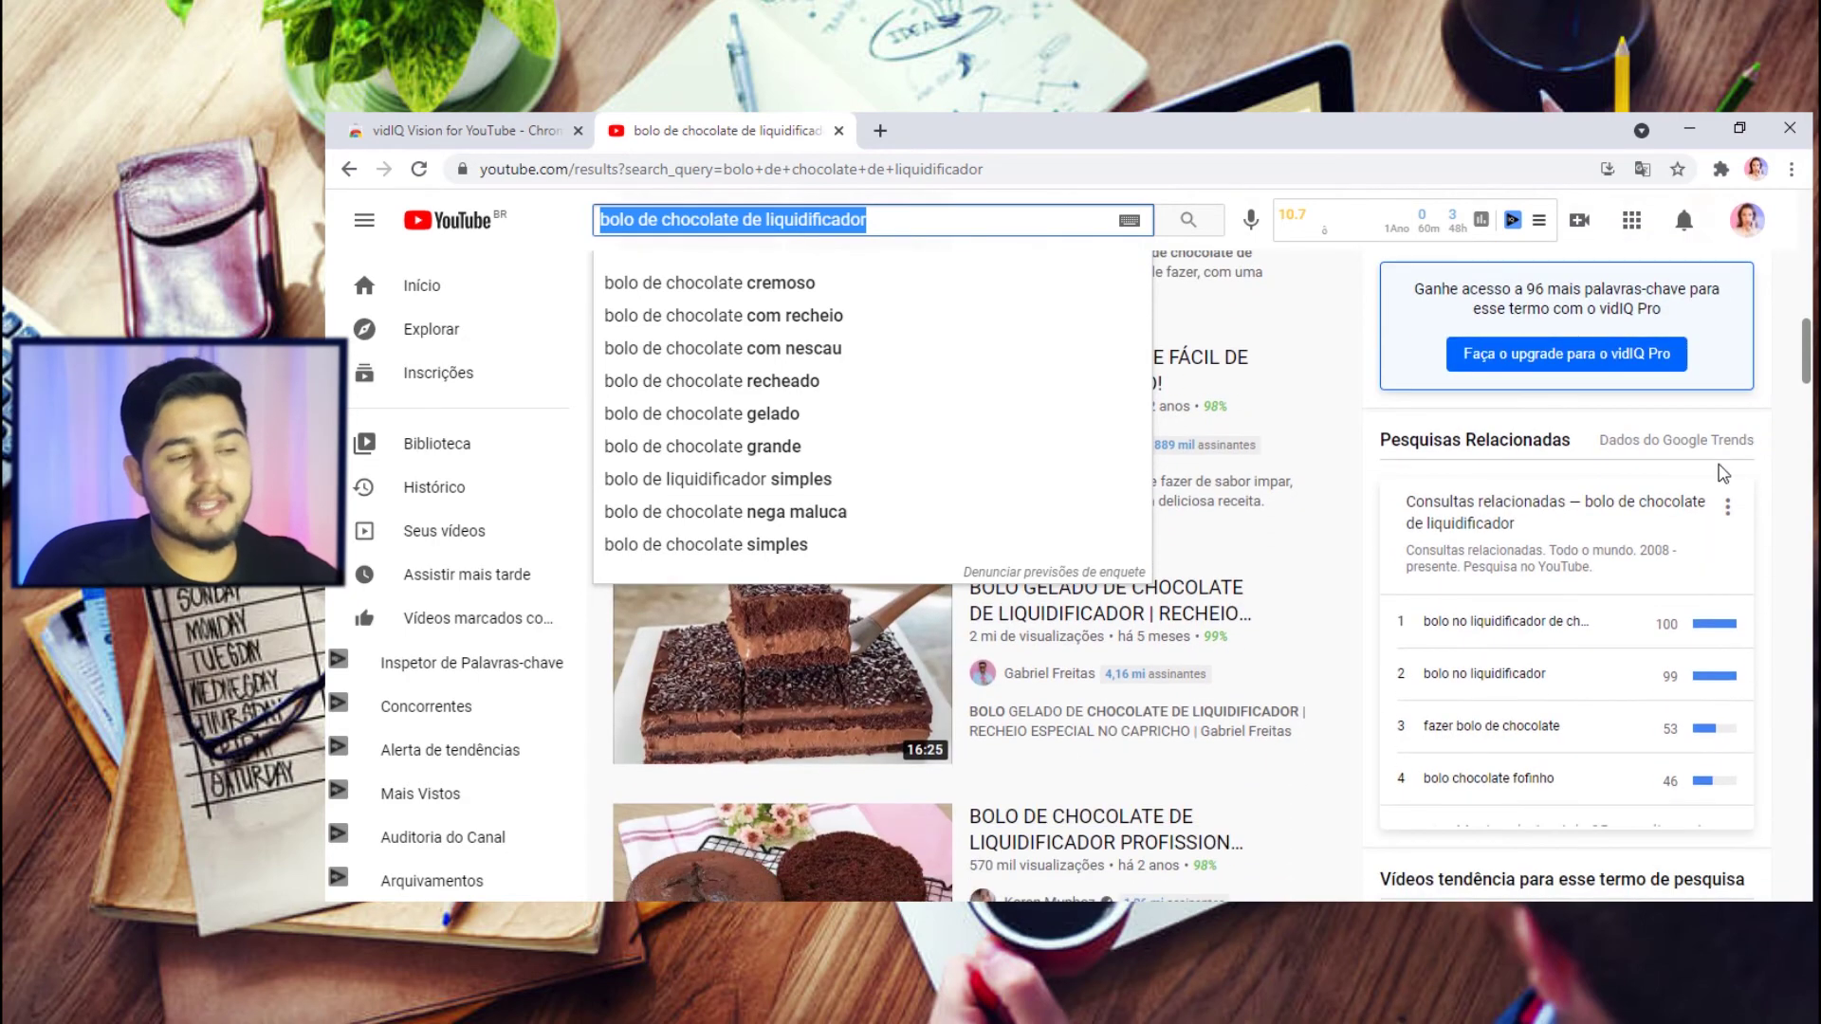
pyautogui.scroll(-1, 1633, 547)
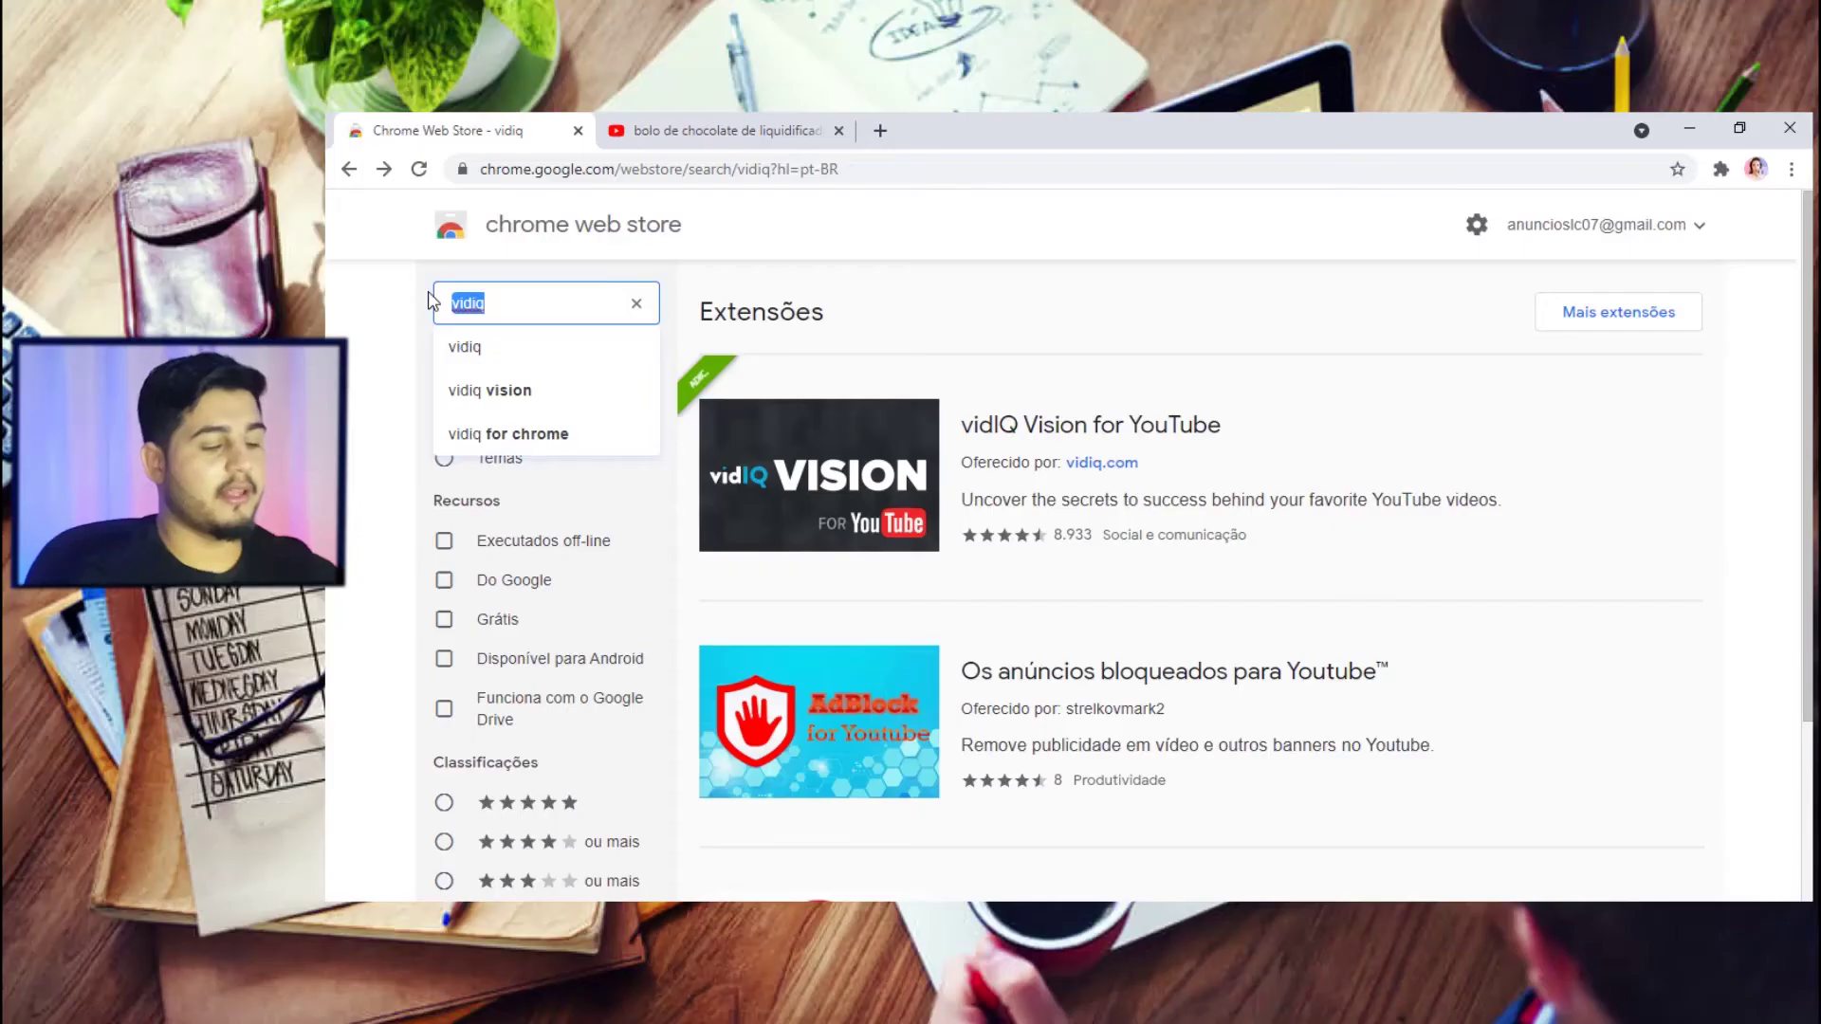
# Switch to the Chrome Web Store and replace the vidiq search with "keyword"
pyautogui.press('BackSpace')
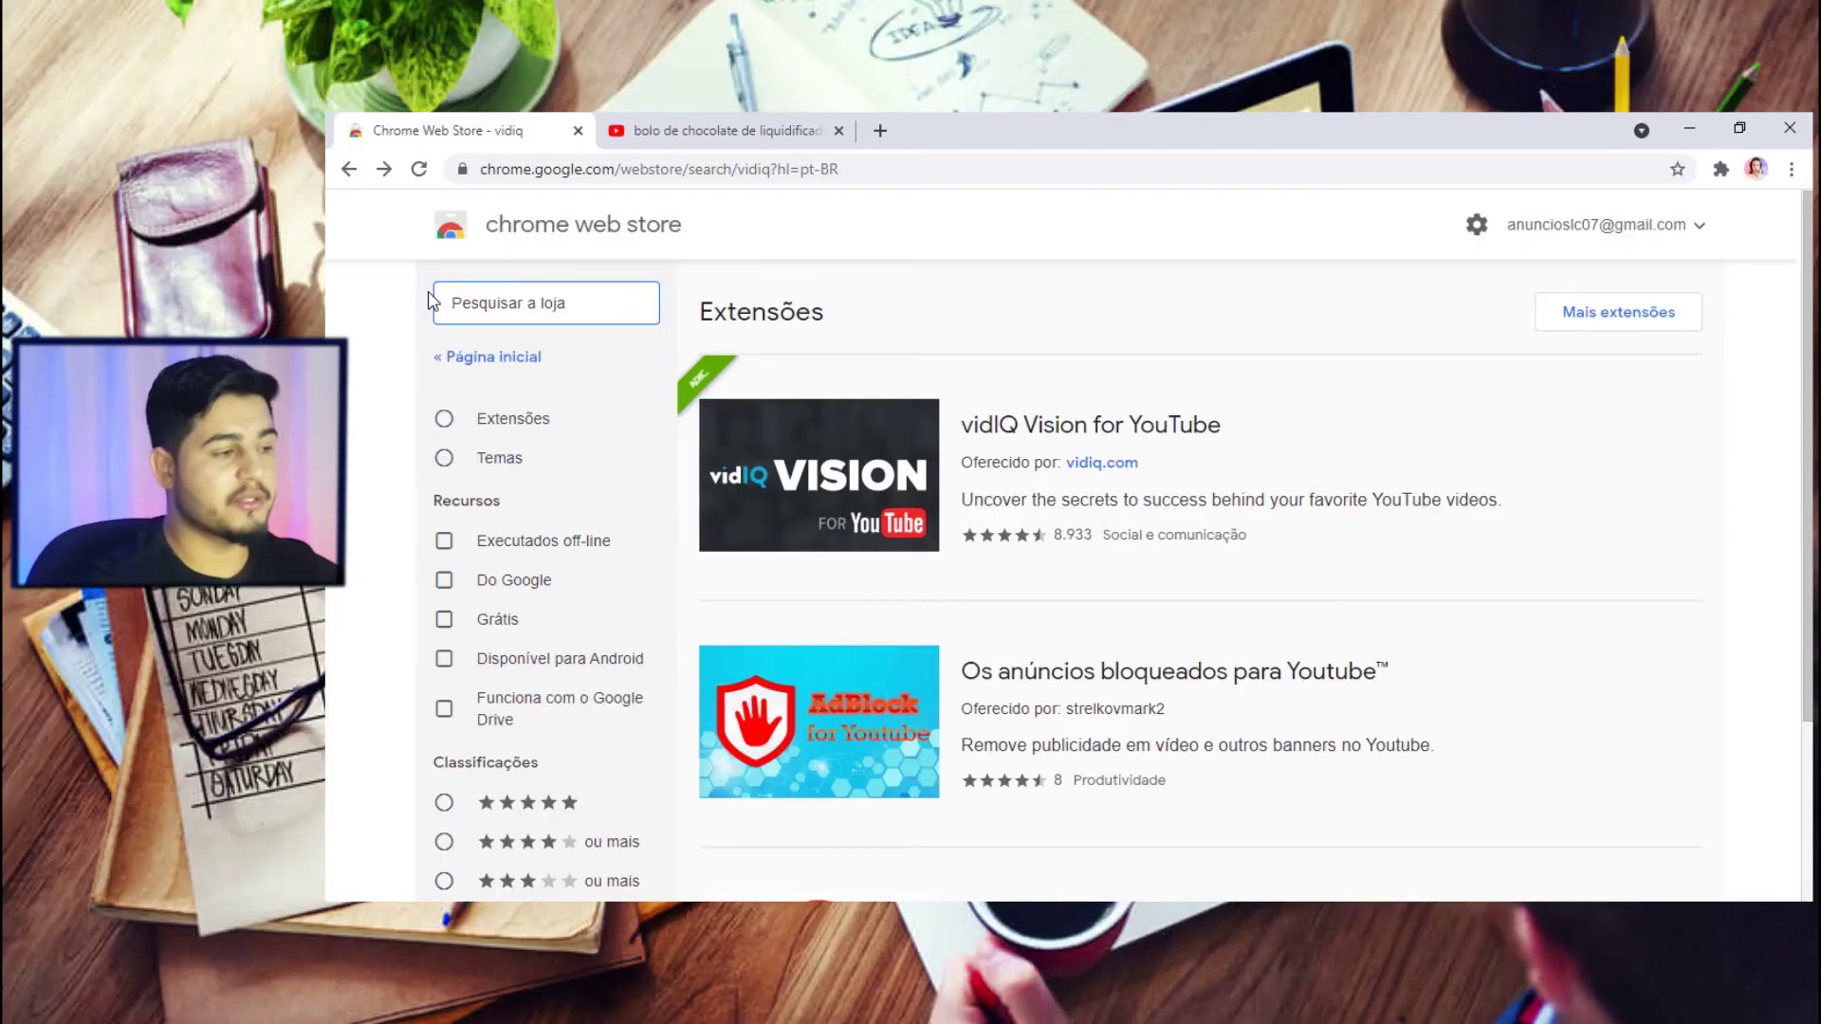
pyautogui.write('keyword')
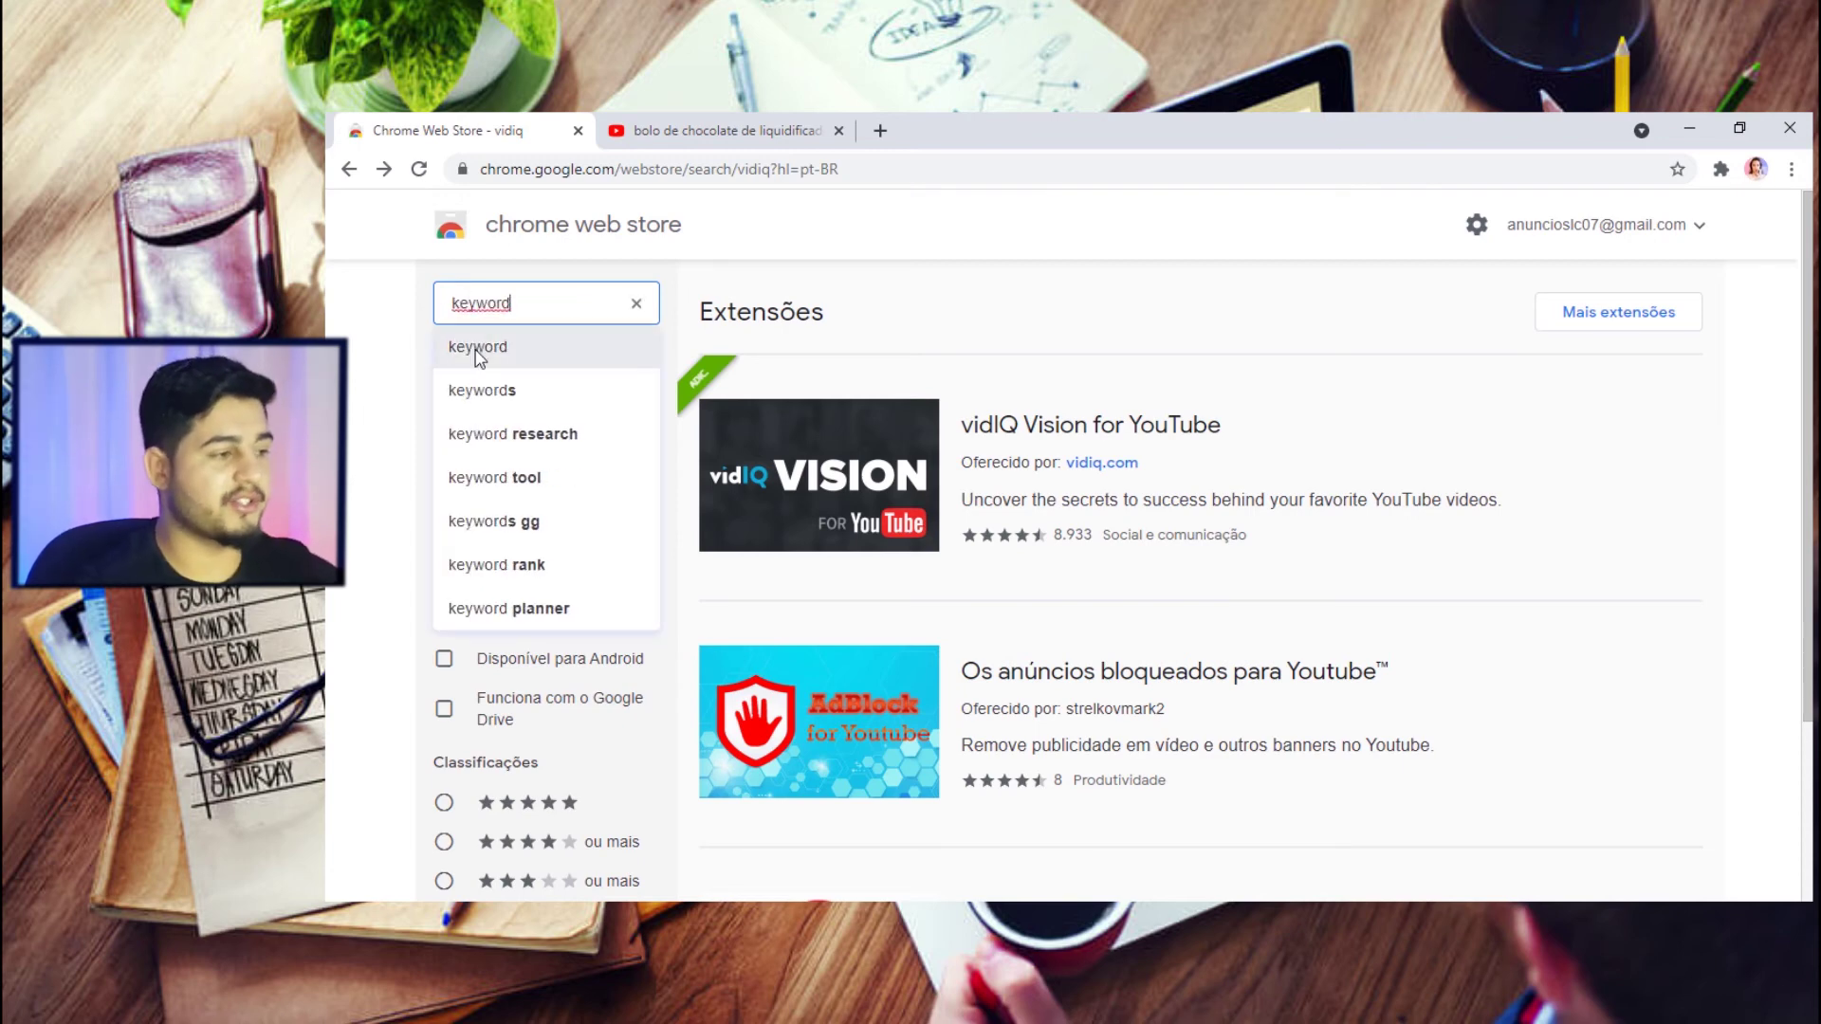
pyautogui.click(474, 346)
# Open the Keywords Everywhere - Keyword Tool extension from the results and add it to Chrome
pyautogui.scroll(-2, 947, 610)
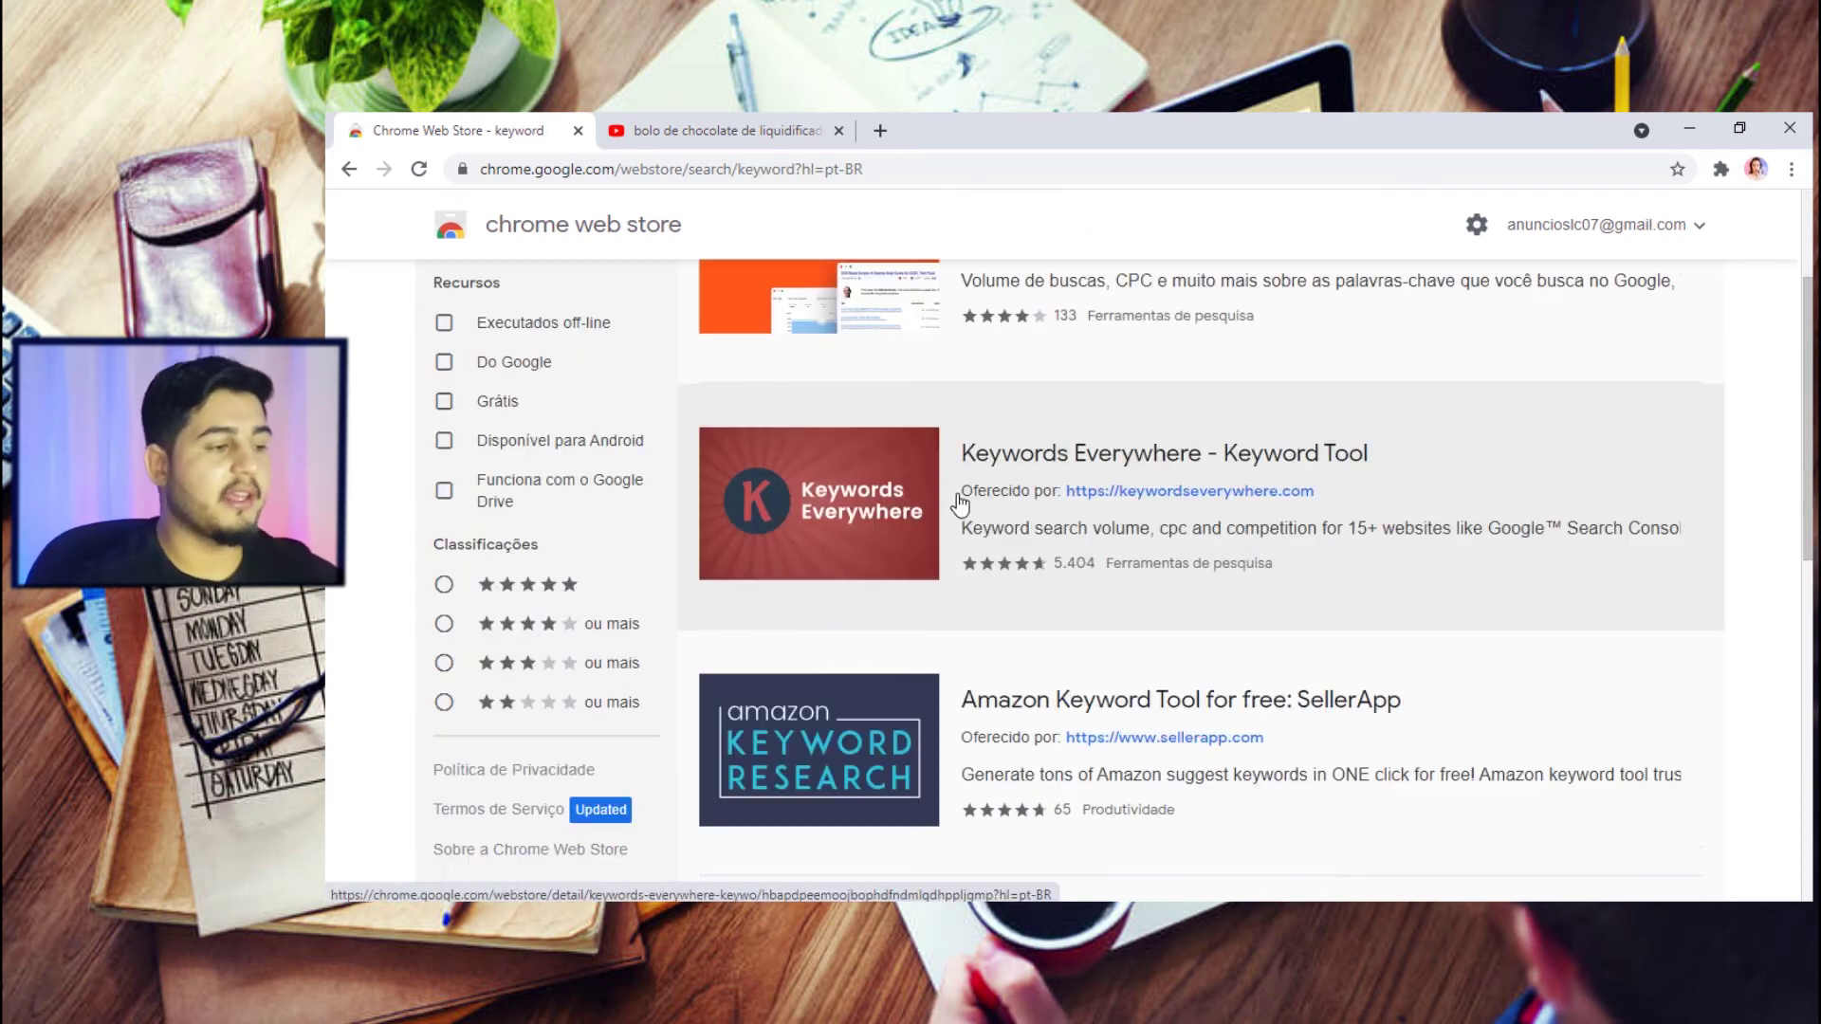
pyautogui.click(870, 494)
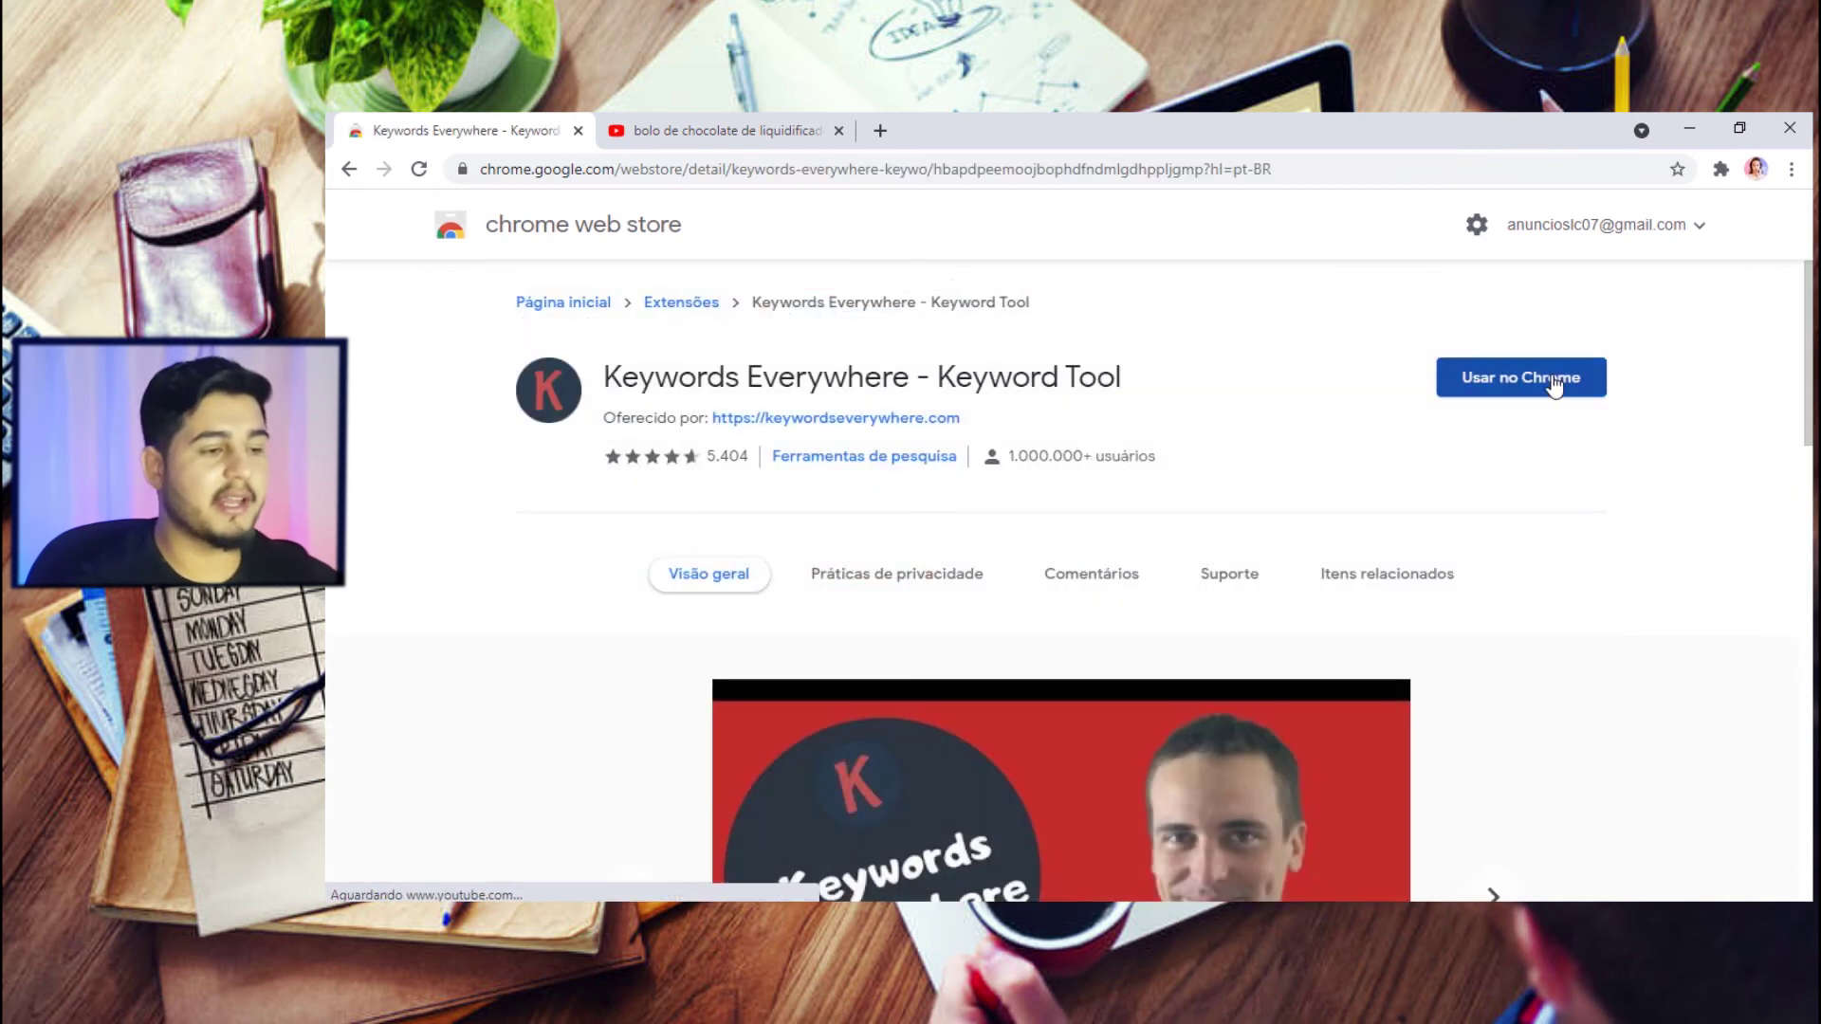
pyautogui.click(1552, 382)
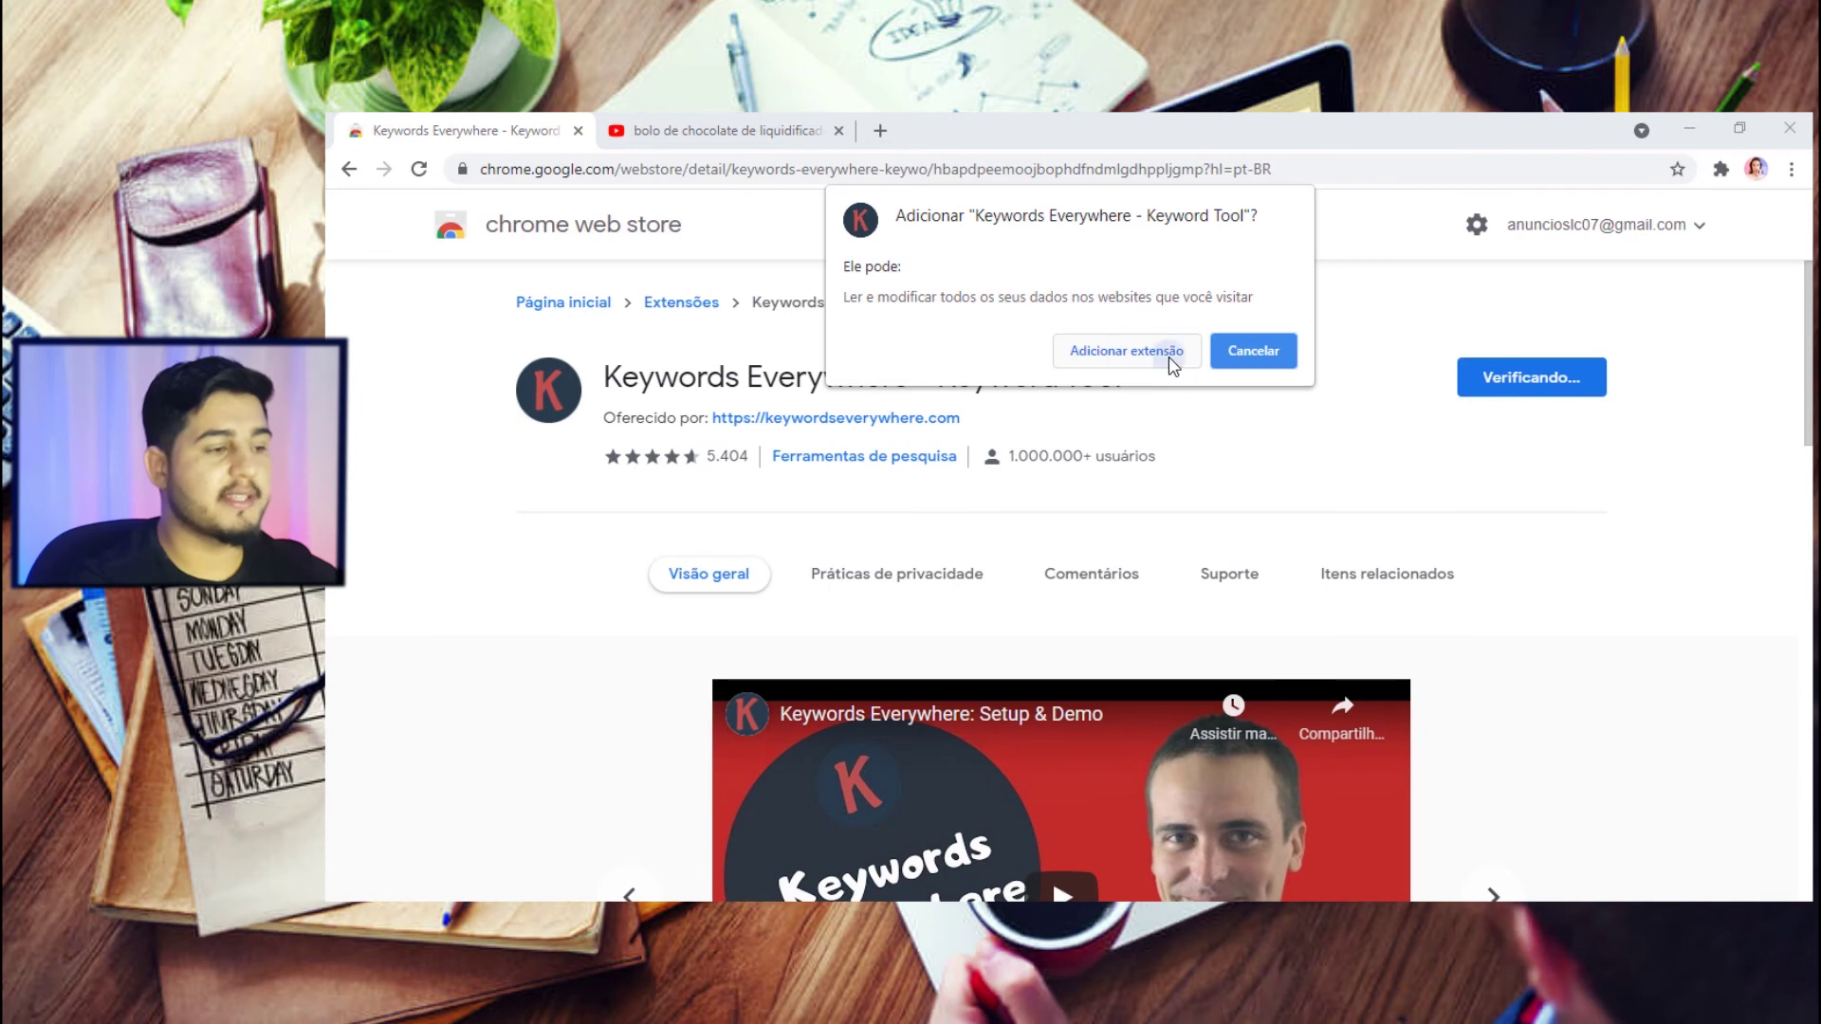
pyautogui.click(1173, 363)
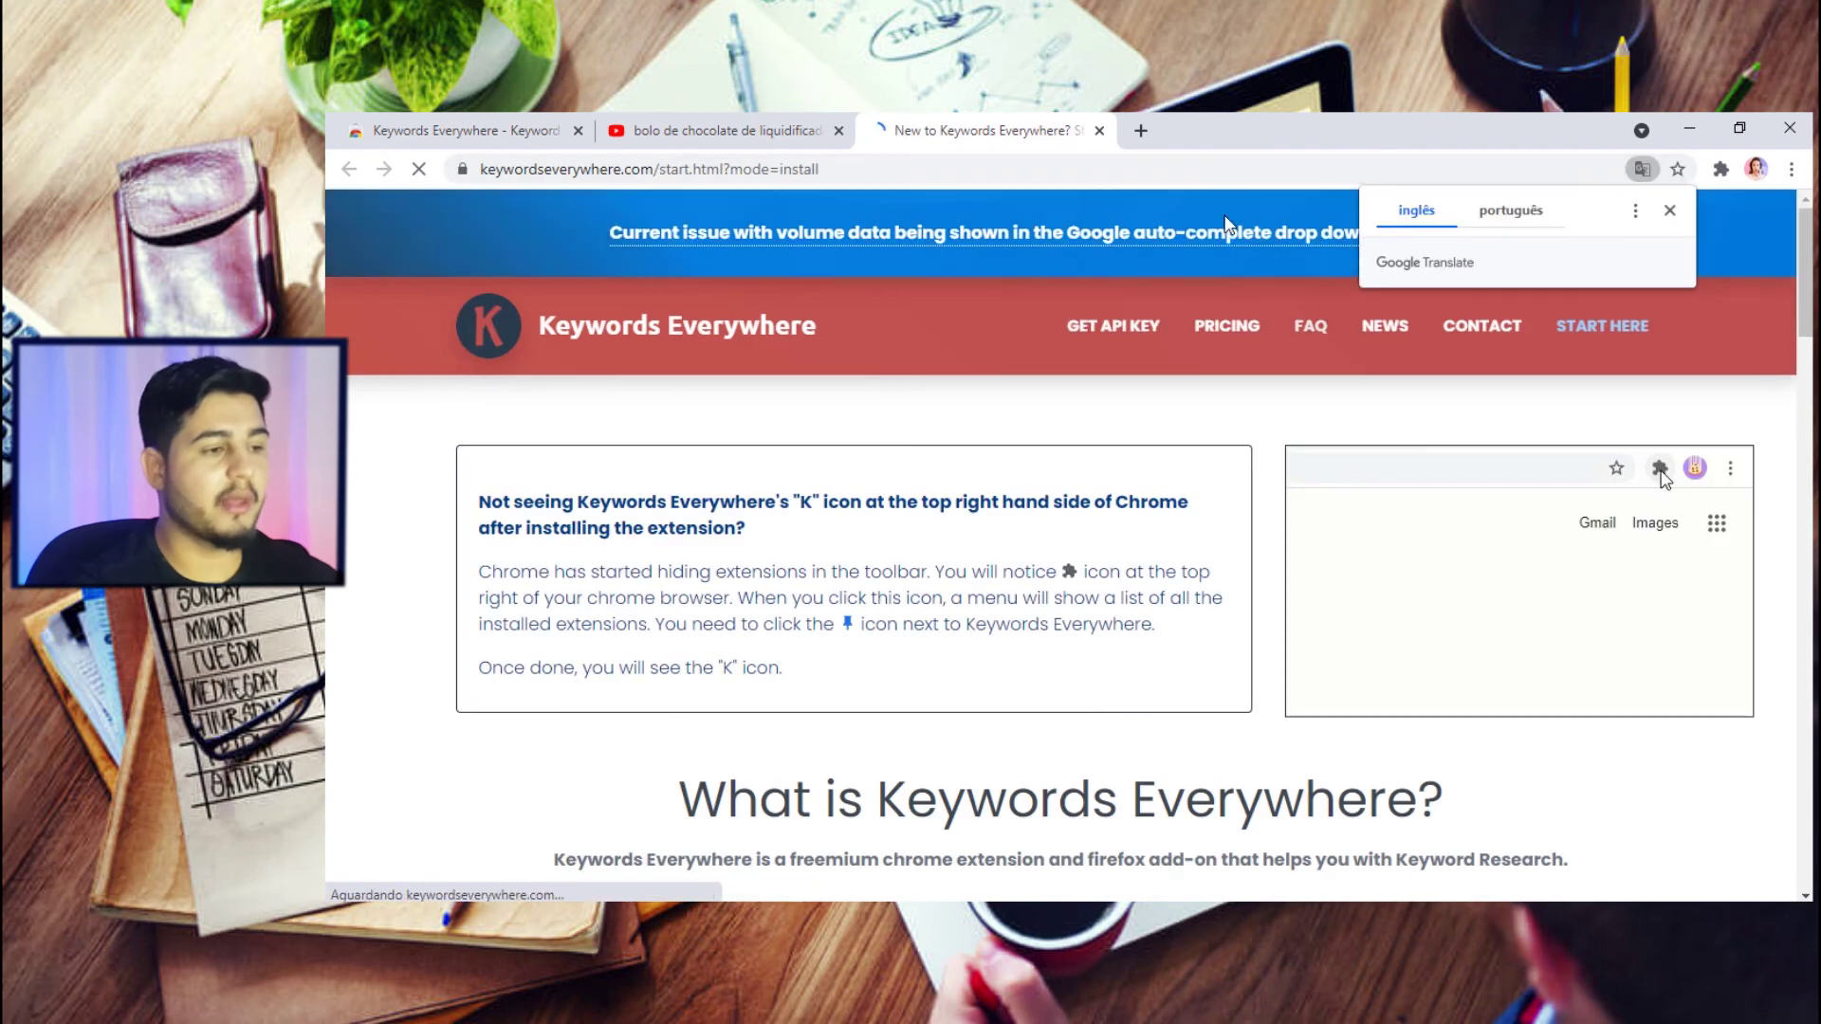
# Return to the YouTube results for "bolo de chocolate de liquidificador" and reload them with Keywords Everywhere installed
pyautogui.scroll(-1, 1397, 351)
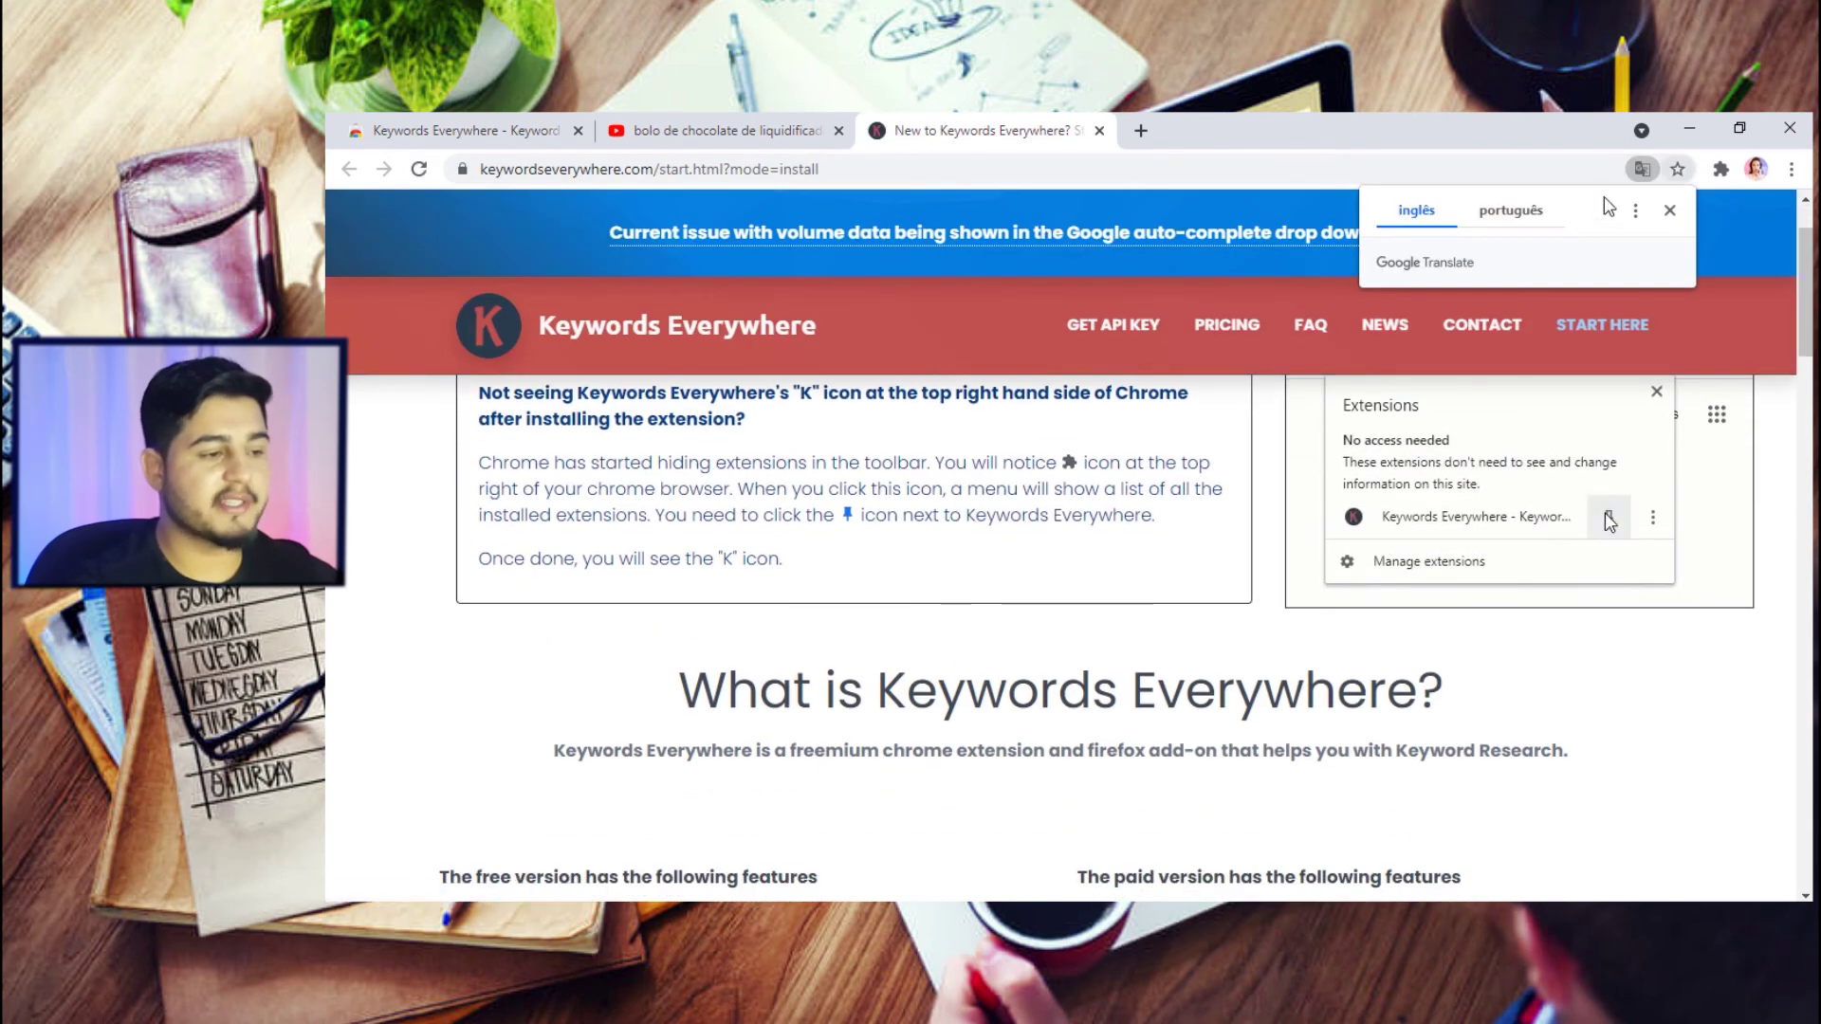
pyautogui.click(749, 130)
pyautogui.click(1018, 169)
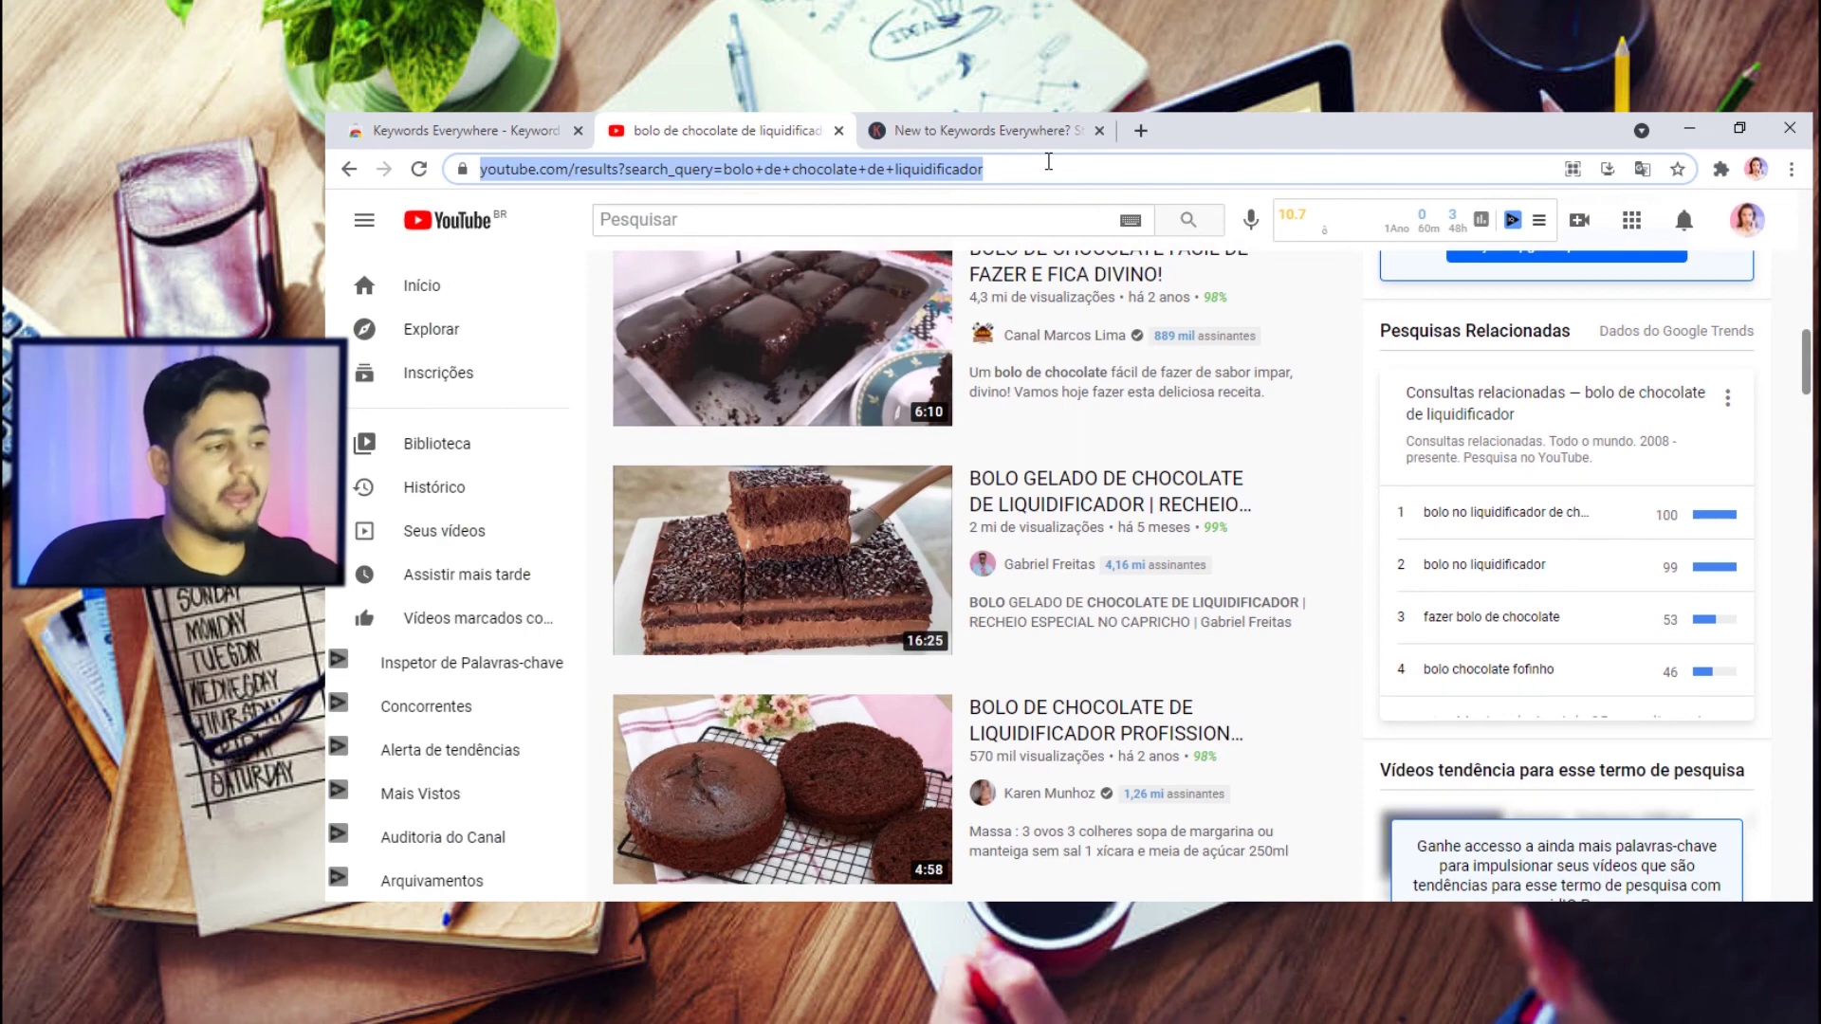
pyautogui.press('Return')
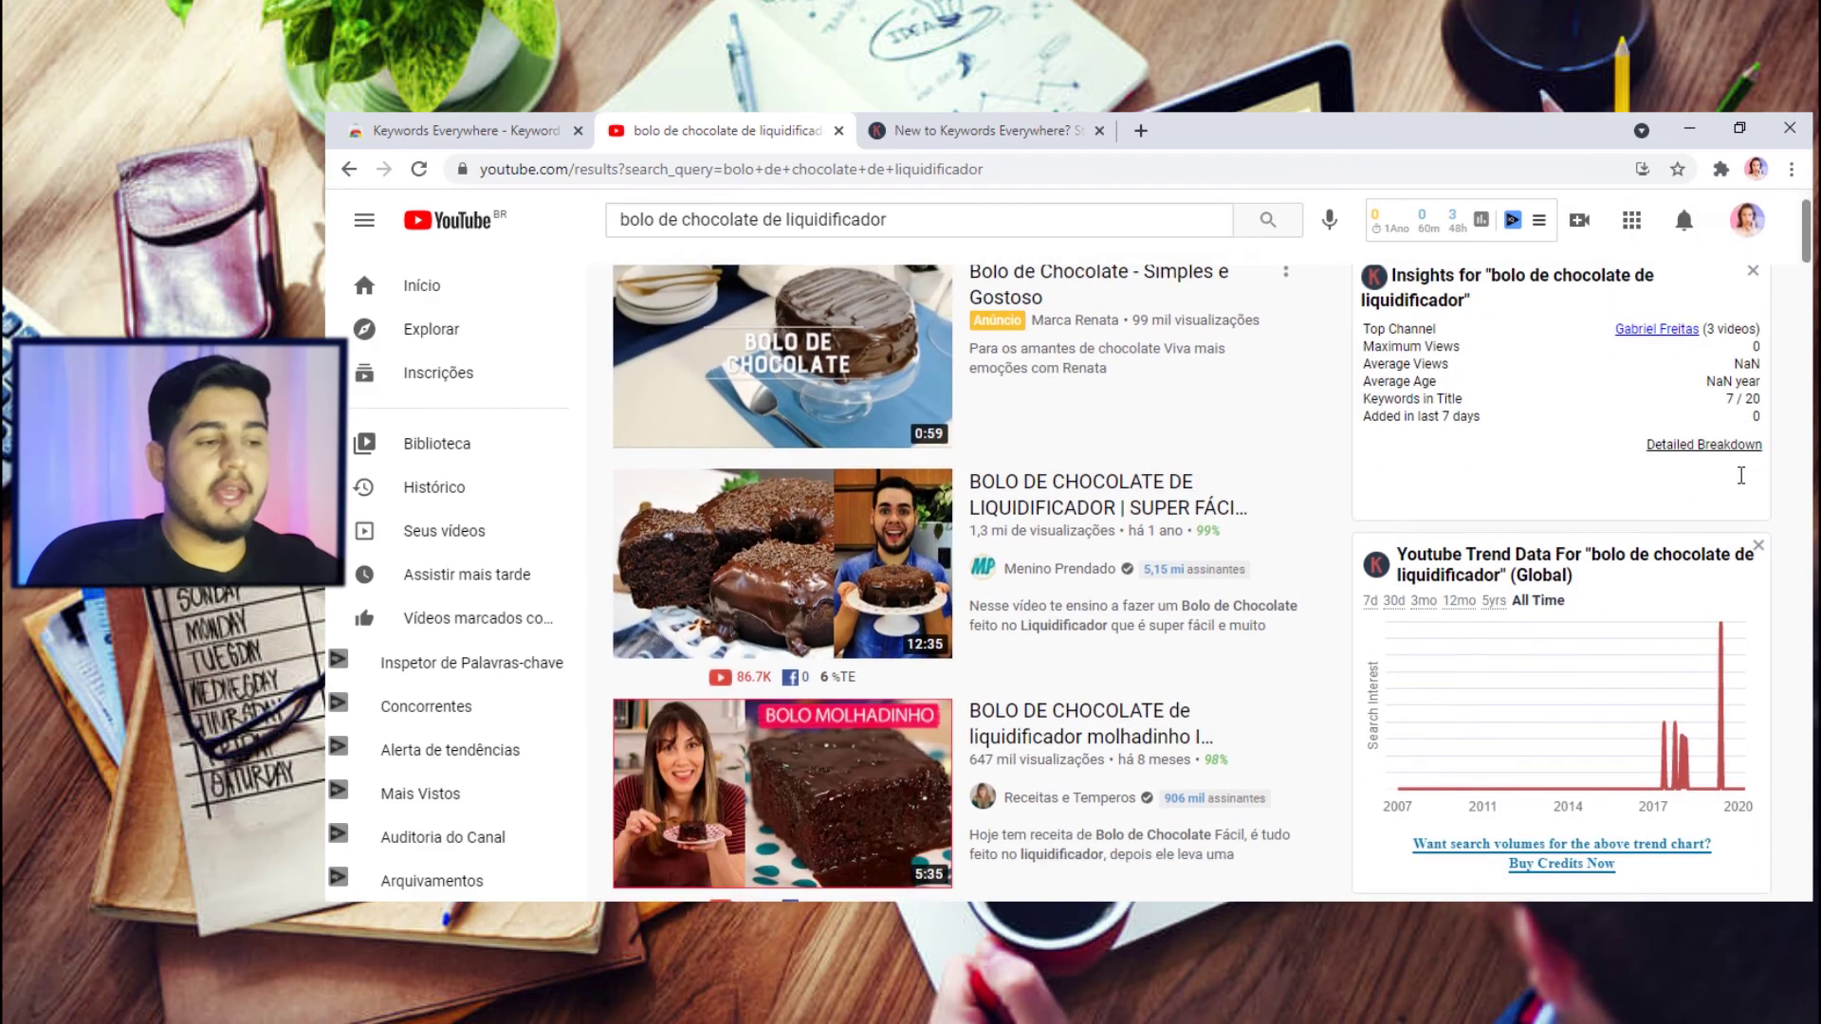
# Examine the Keywords Everywhere insights and the YouTube trend chart for the searched term
pyautogui.scroll(1, 1471, 389)
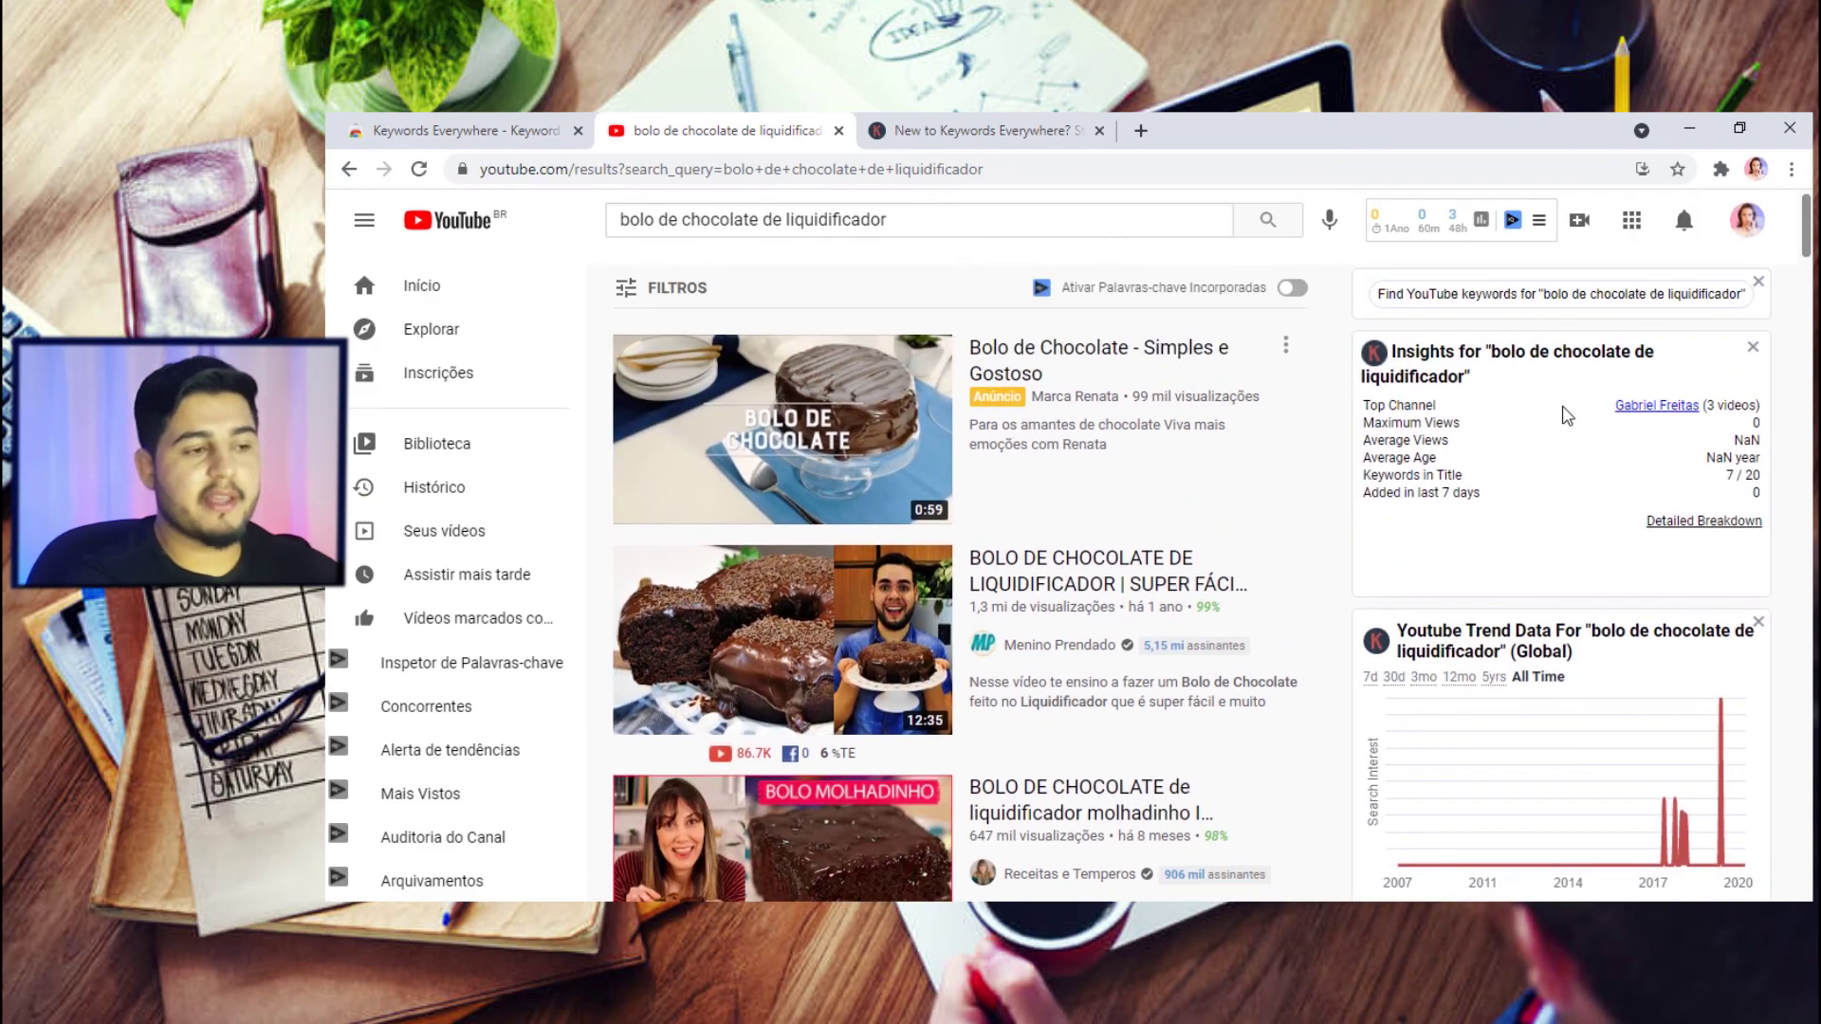
pyautogui.scroll(-4, 1574, 436)
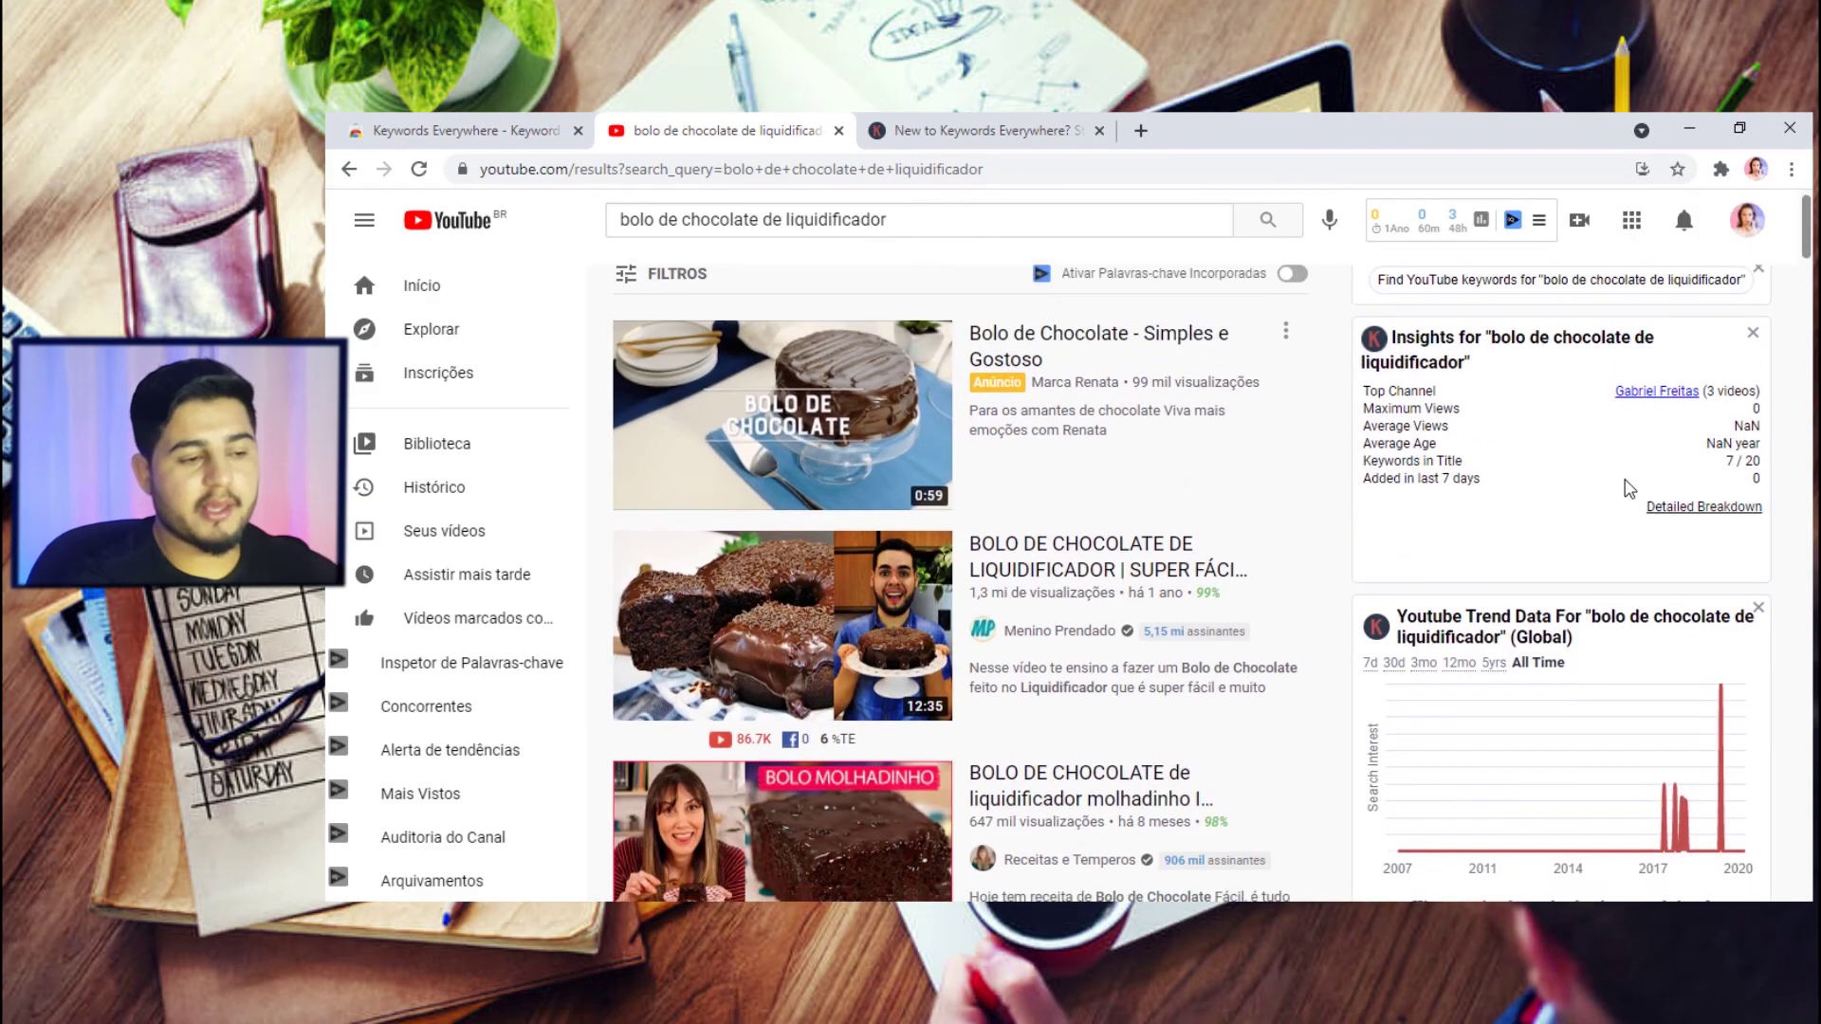
pyautogui.scroll(4, 1567, 593)
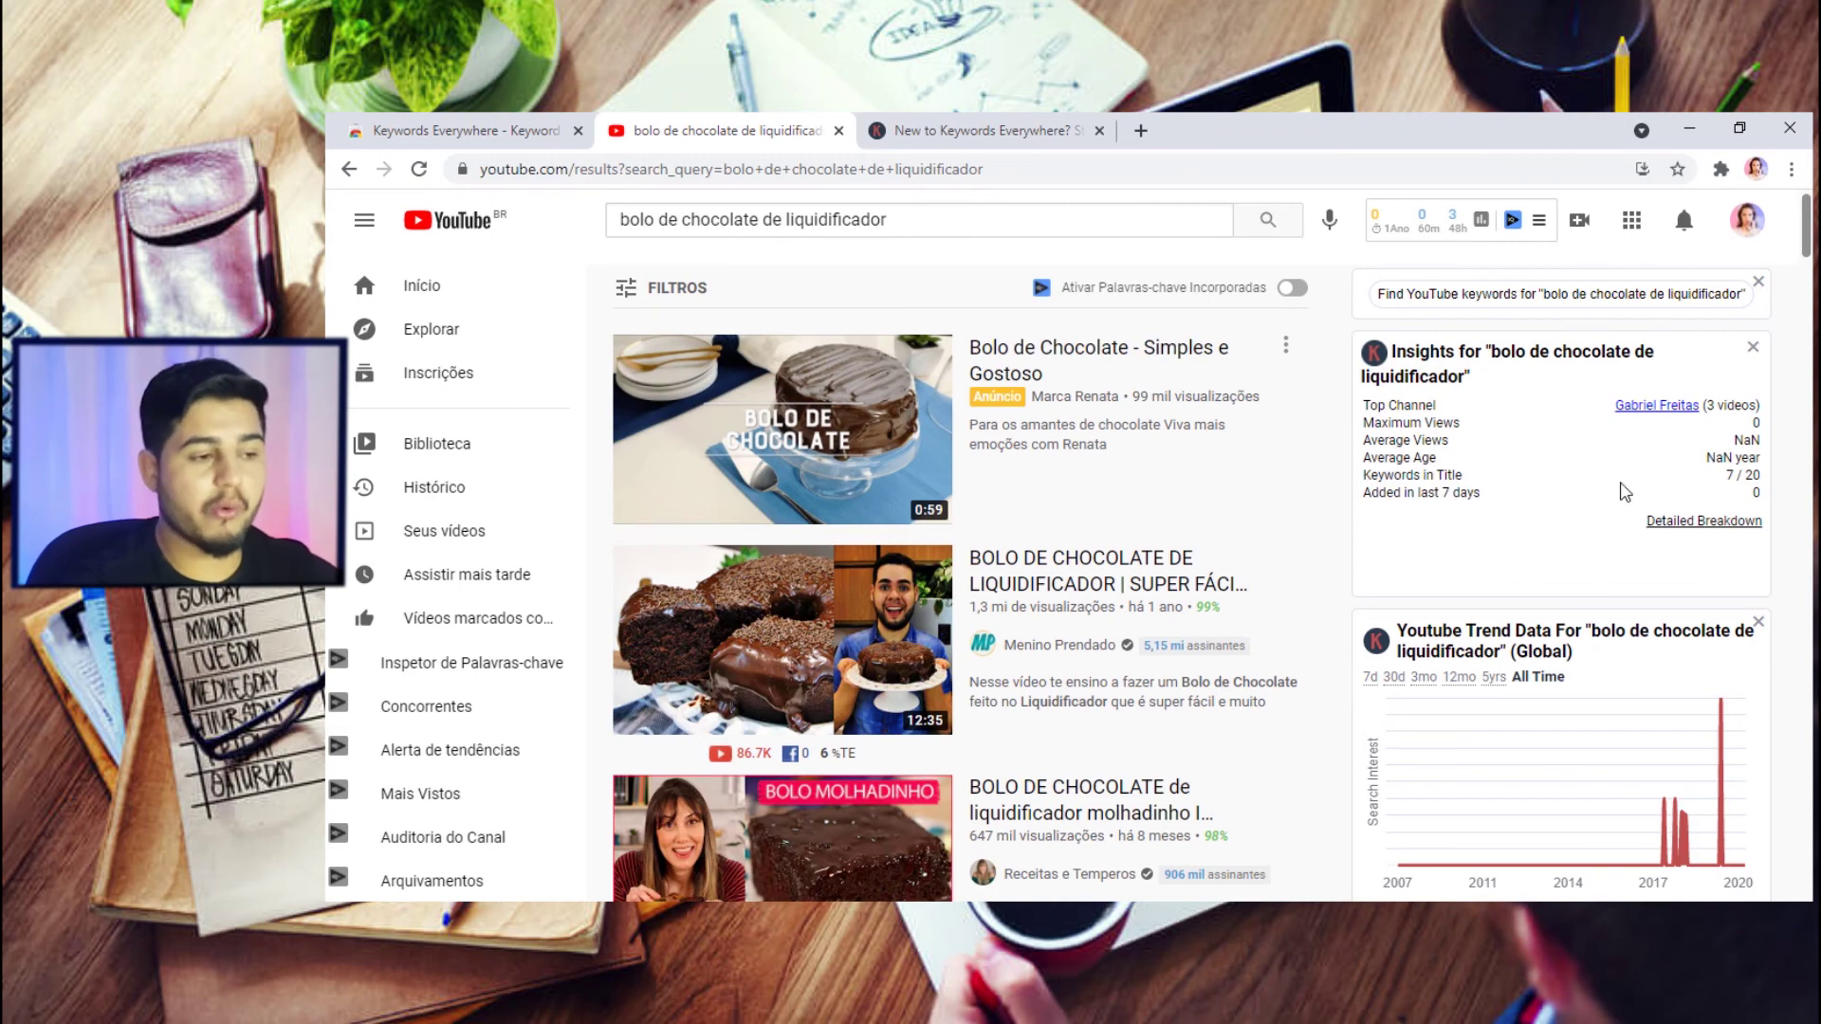
pyautogui.scroll(-2, 1593, 502)
pyautogui.scroll(2, 1641, 502)
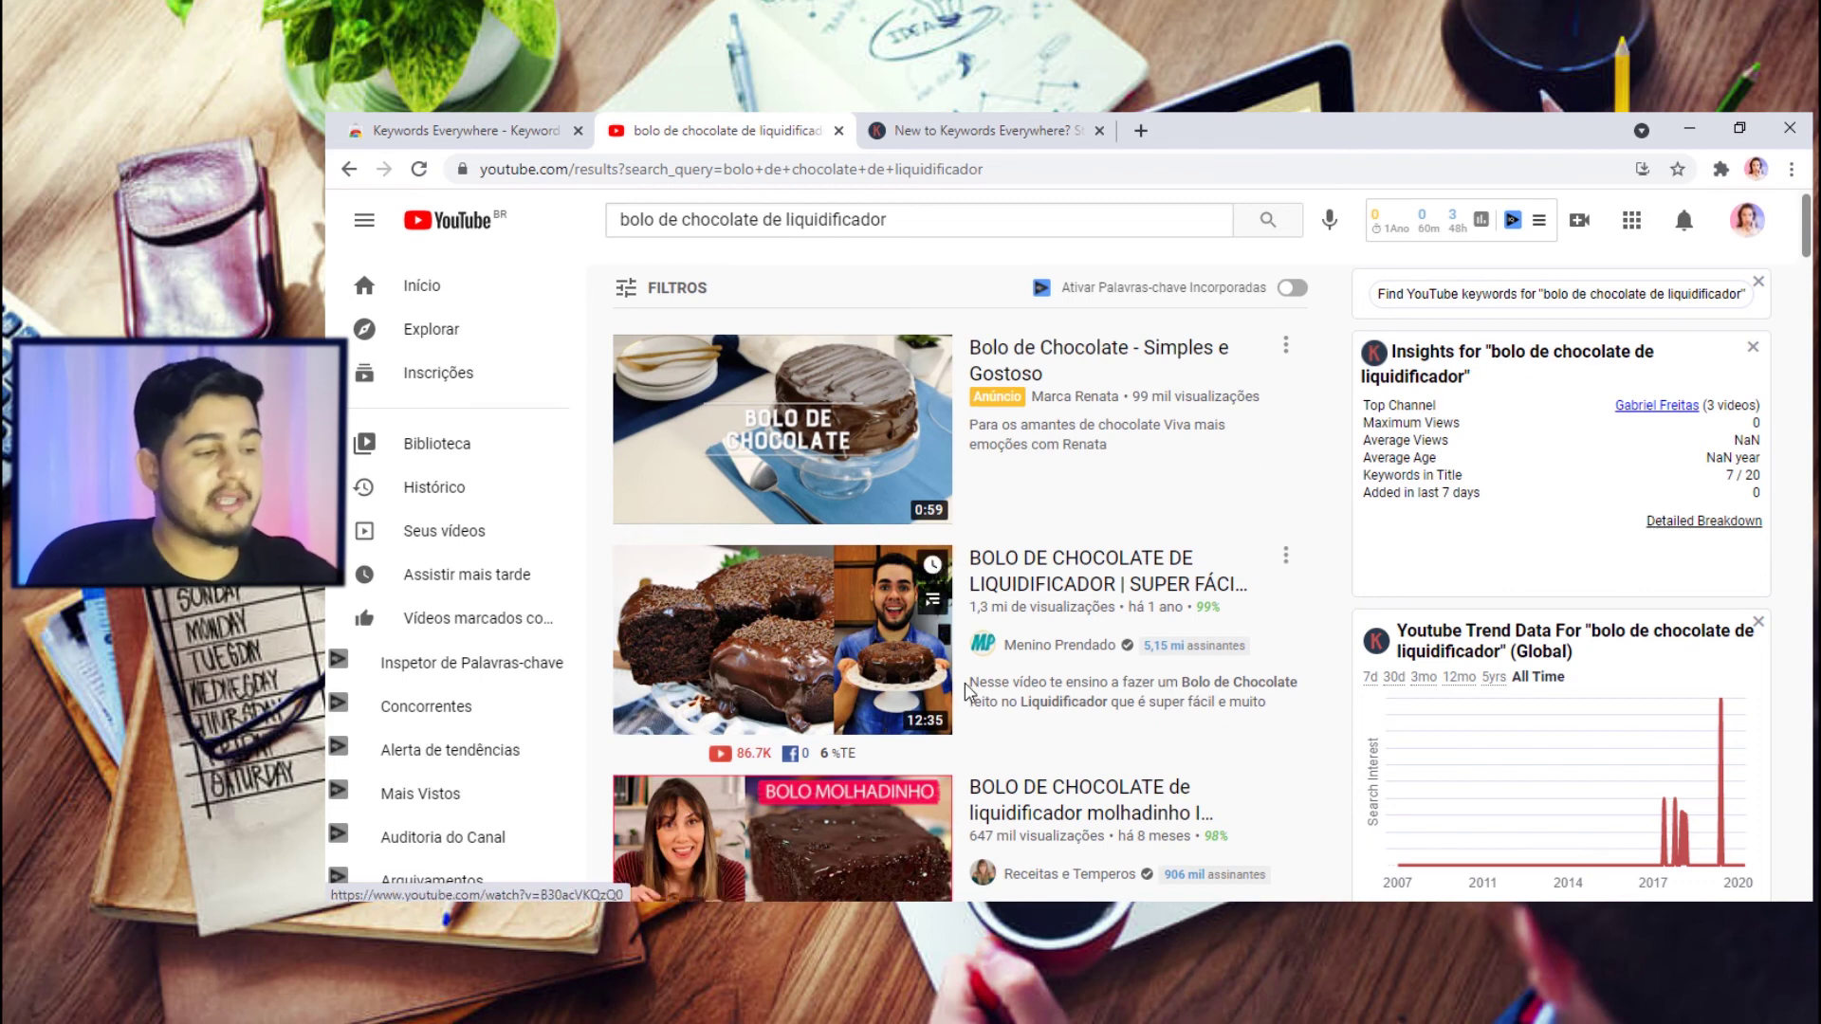
# Open the video "BOLO DE CHOCOLATE DE LIQUIDIFICADOR | SUPER FÁCIL E RÁPIDO" and look over its Keywords Everywhere tag list
pyautogui.click(901, 637)
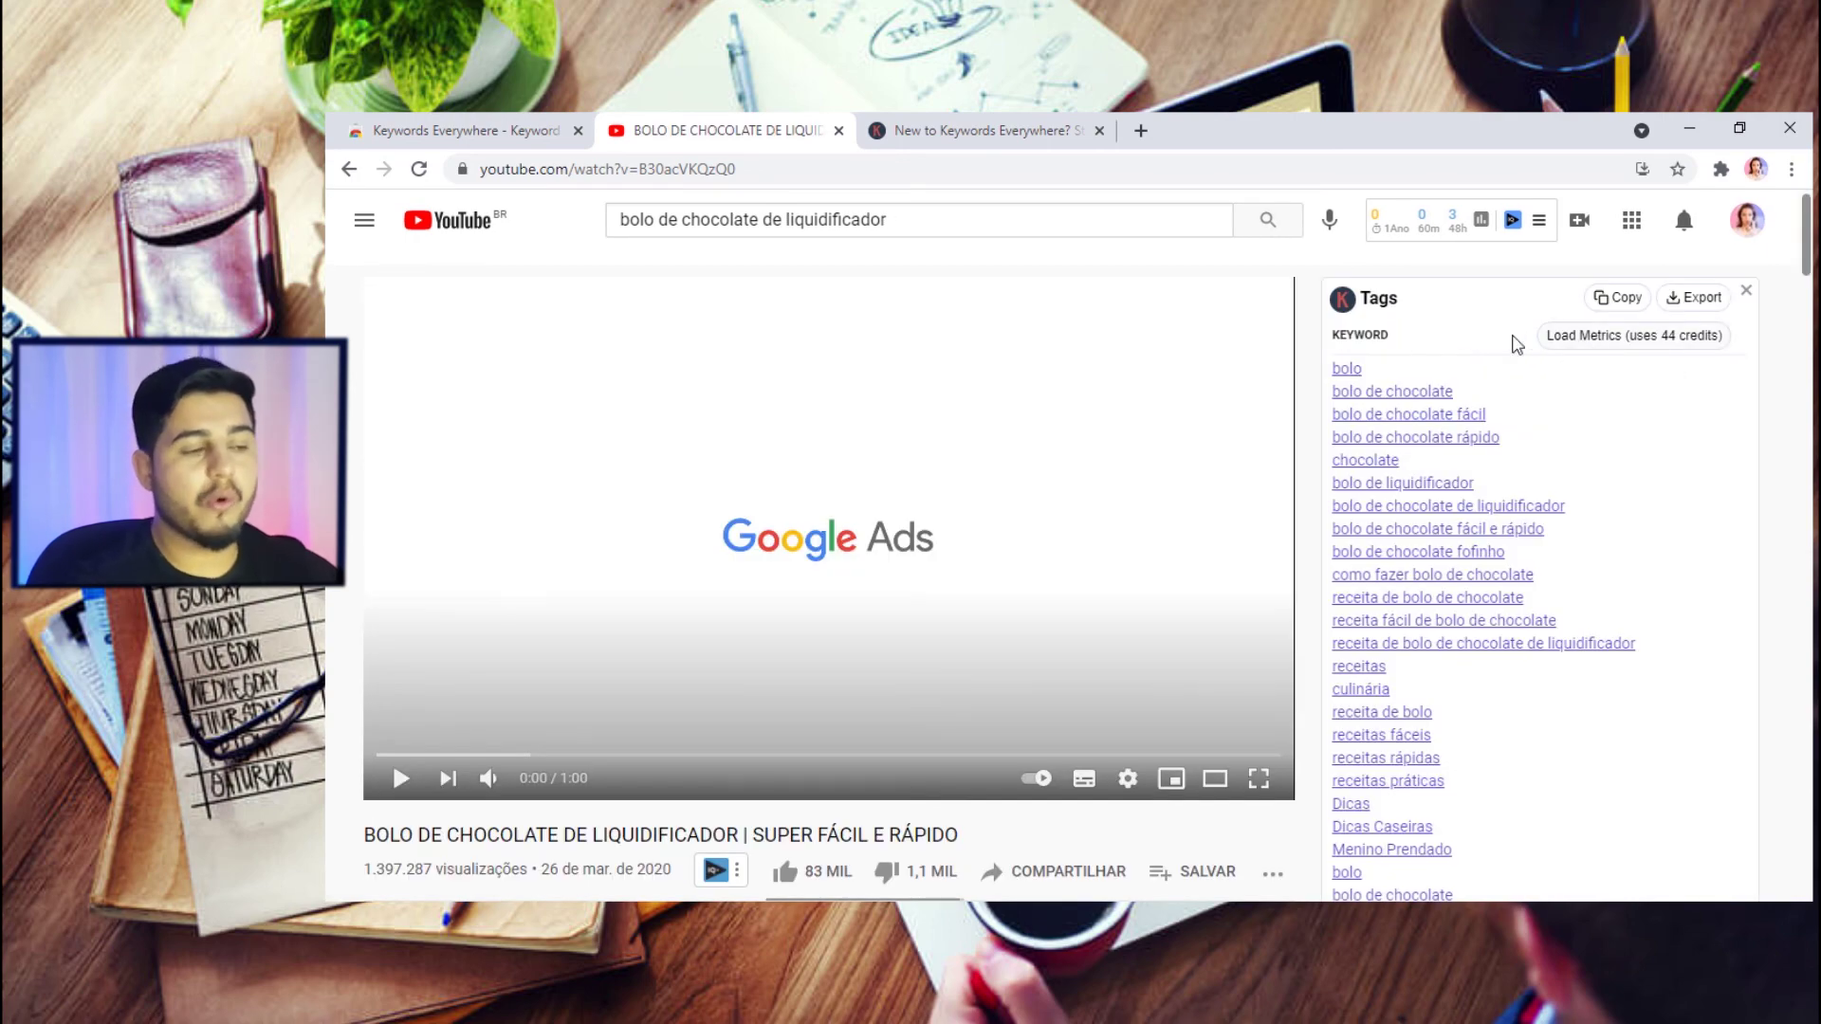
pyautogui.scroll(-1, 1480, 374)
pyautogui.scroll(-5, 1507, 408)
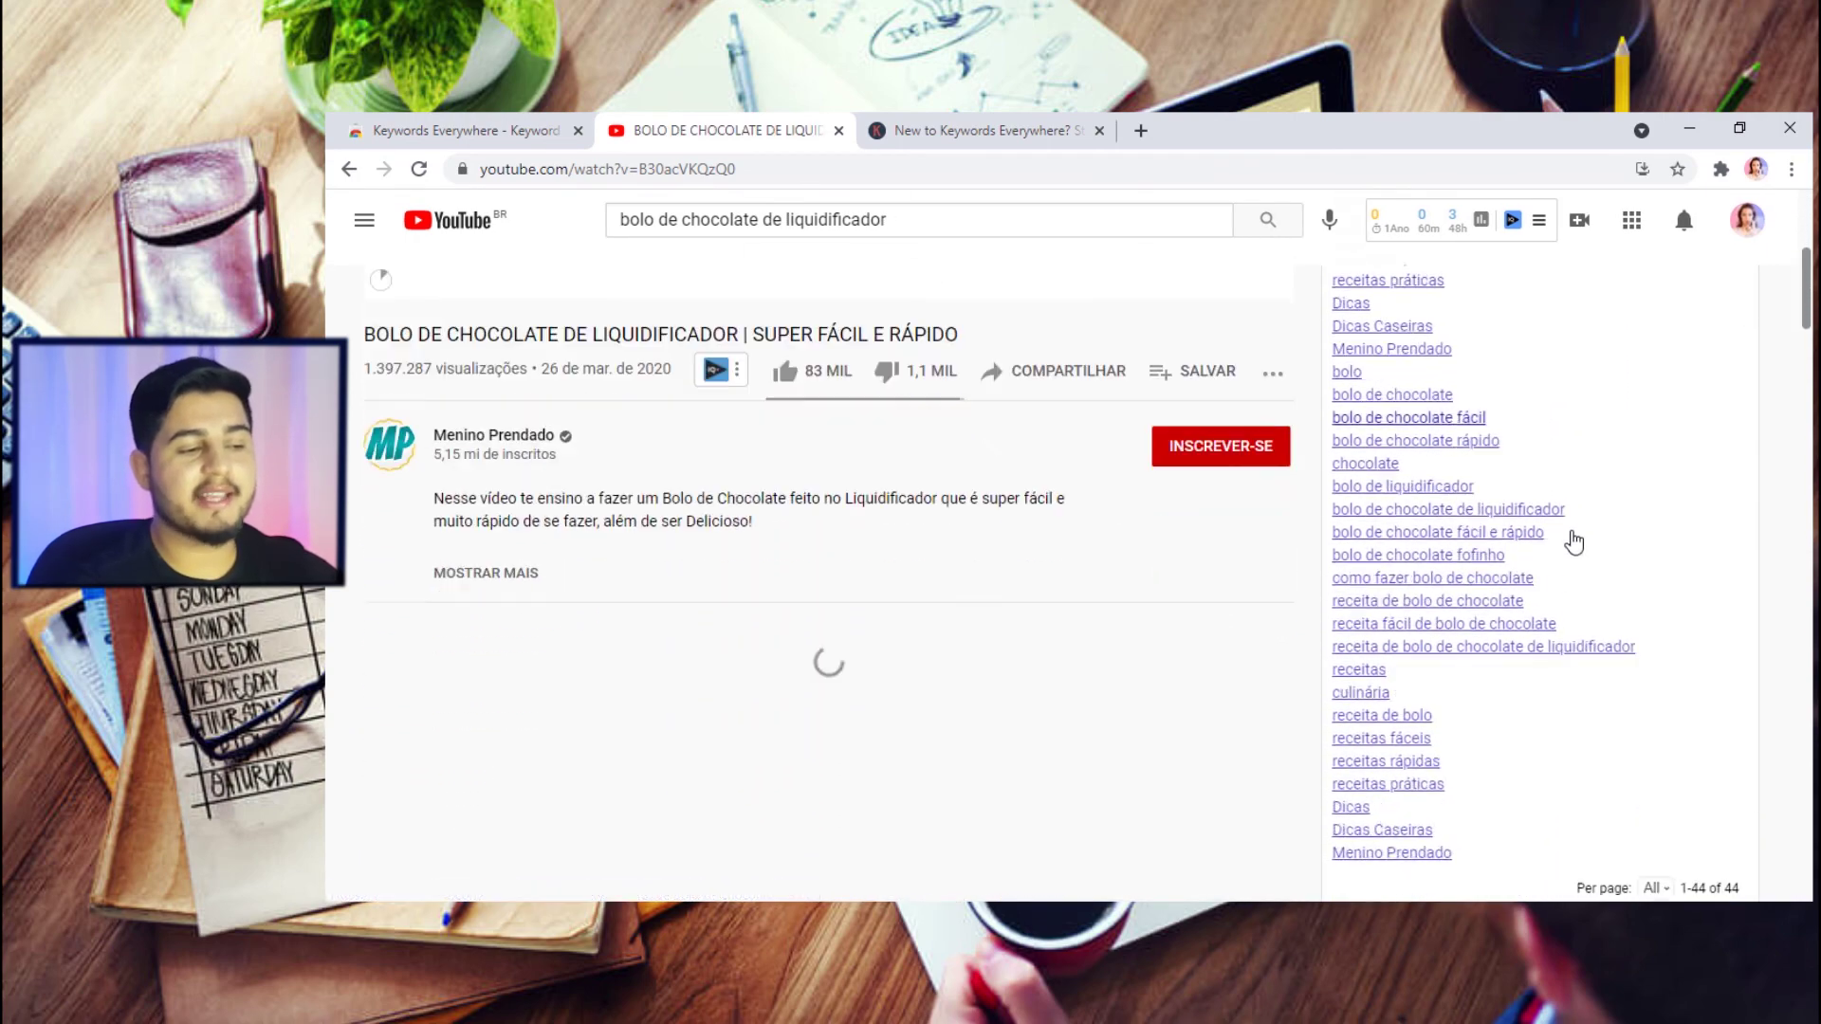
pyautogui.scroll(1, 1164, 533)
pyautogui.scroll(5, 1163, 533)
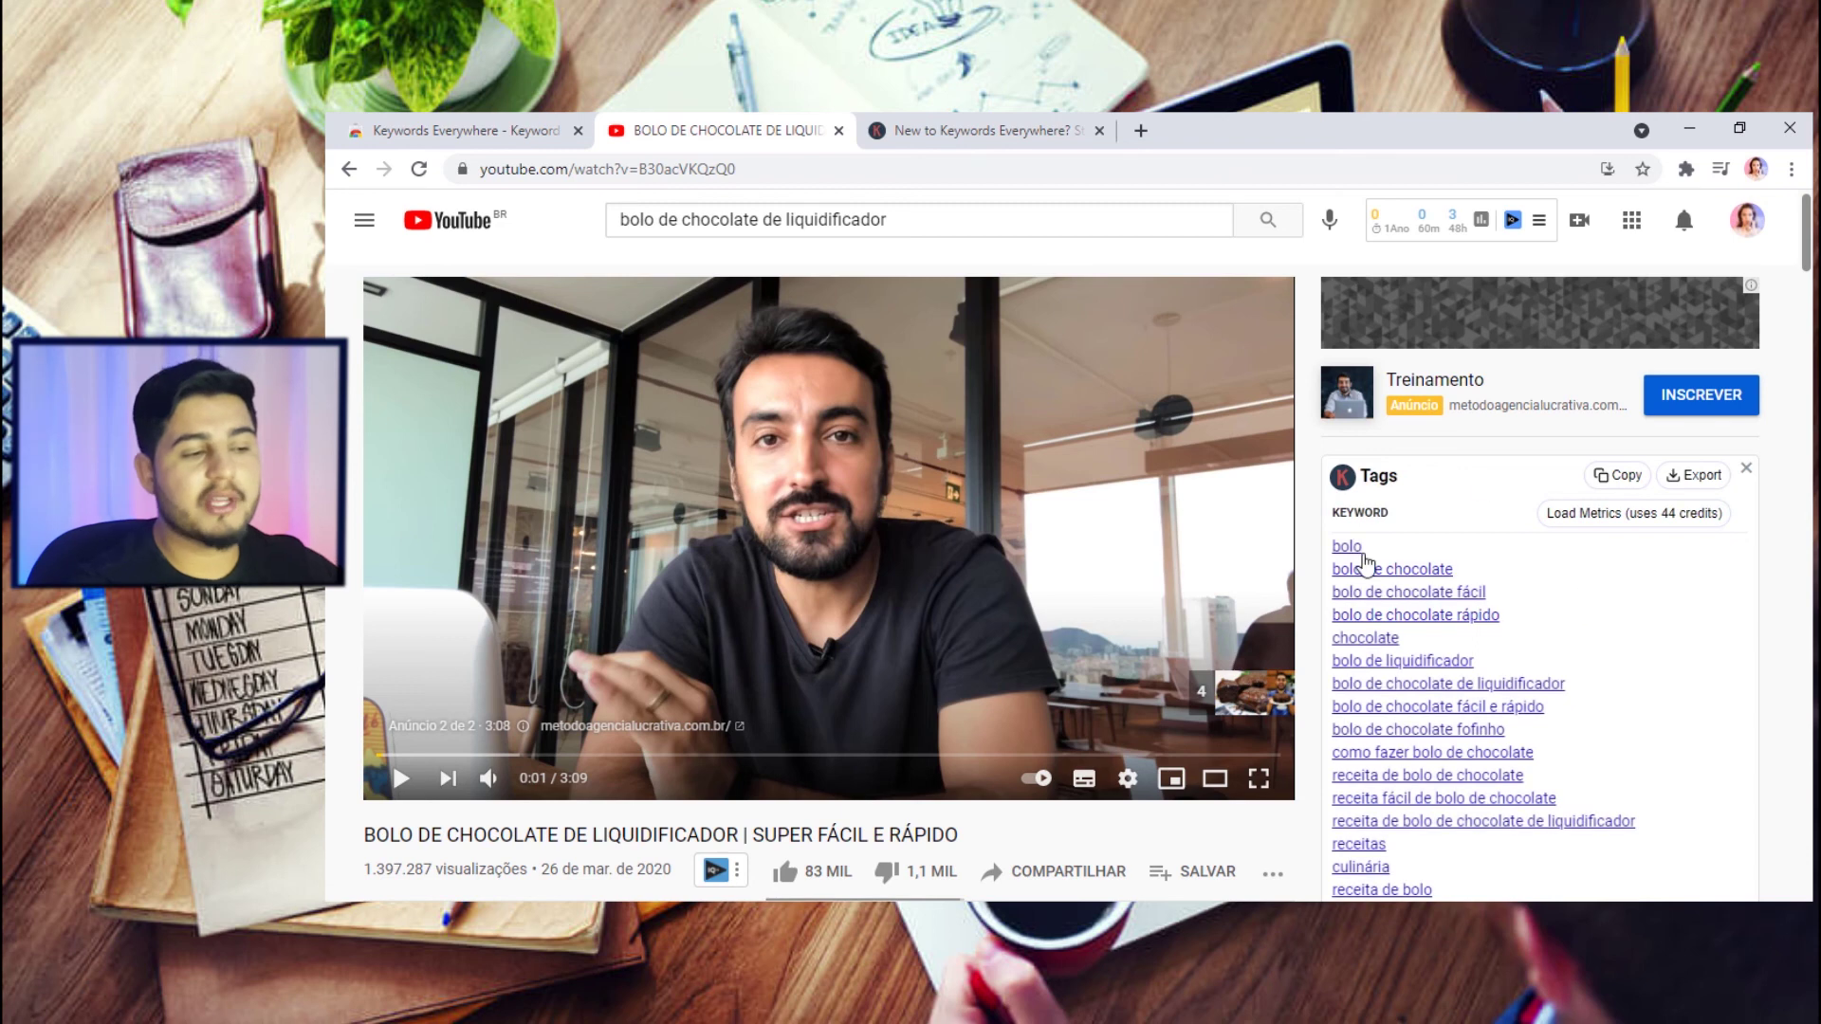
# Go through the video's individual tag keywords to the end of the Keywords Everywhere list
pyautogui.scroll(-1, 1422, 436)
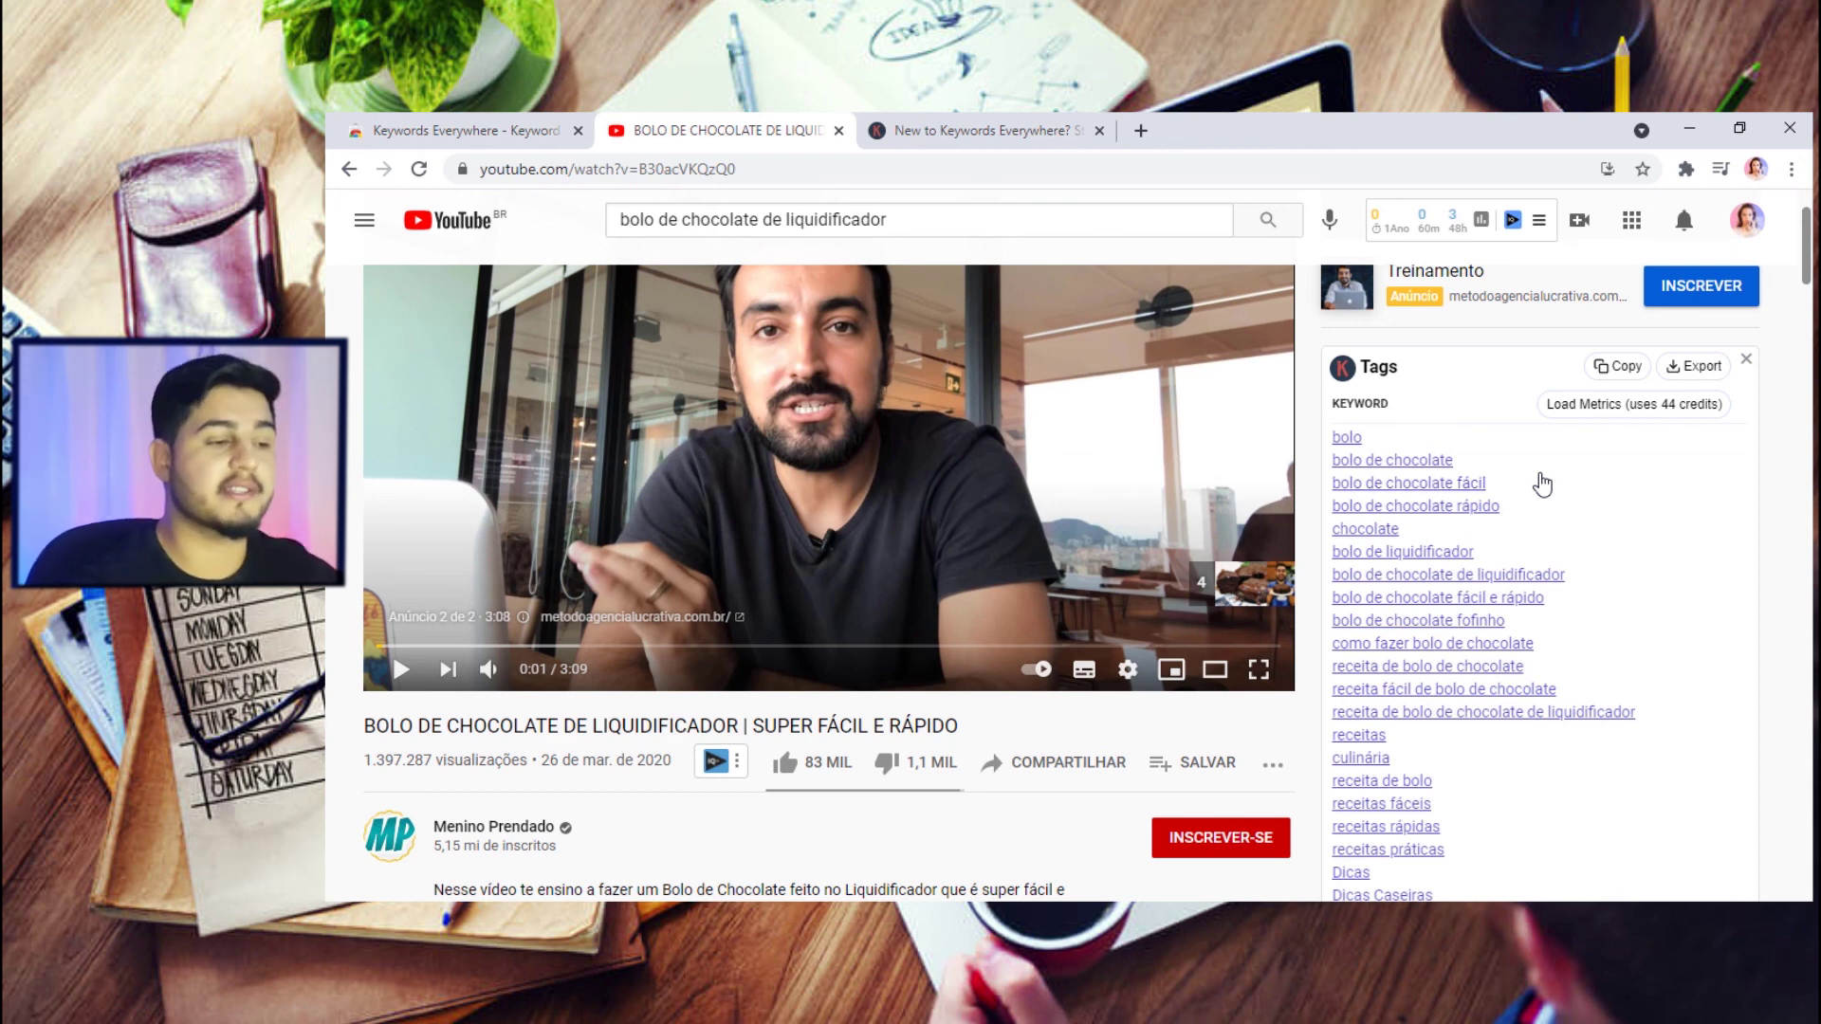
pyautogui.scroll(-1, 1639, 522)
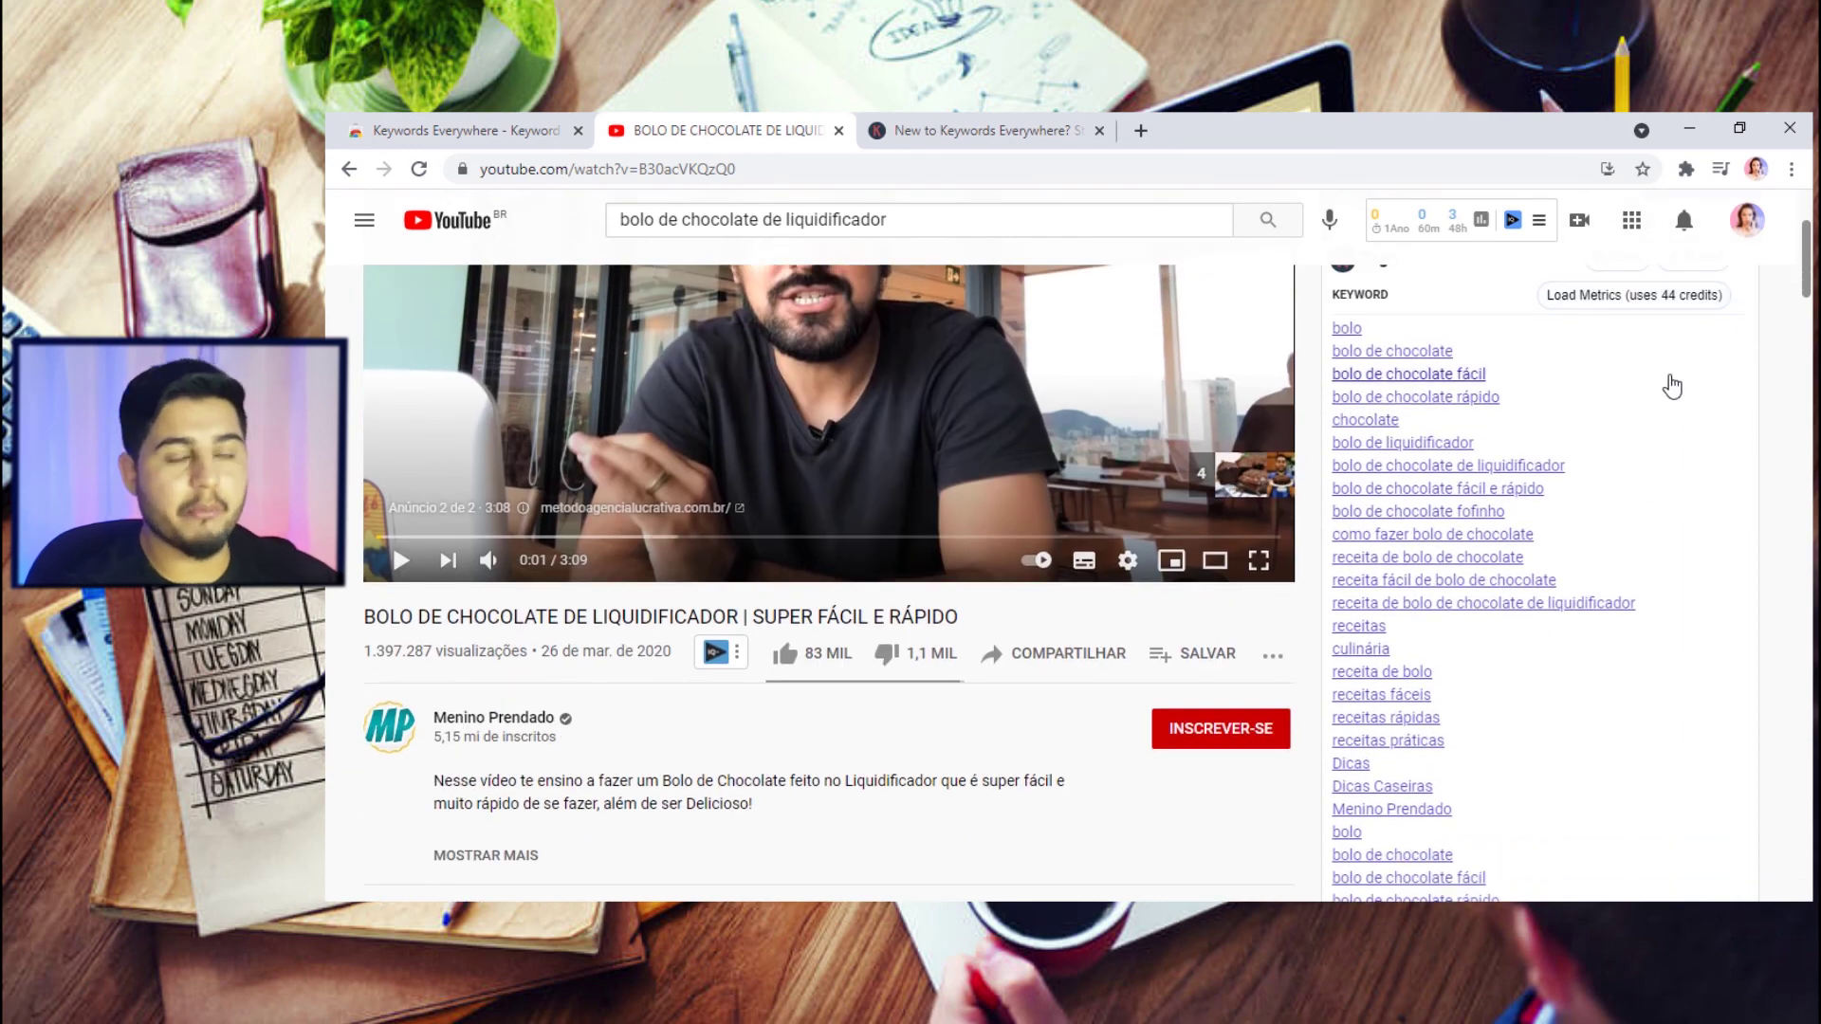
pyautogui.scroll(-2, 1499, 520)
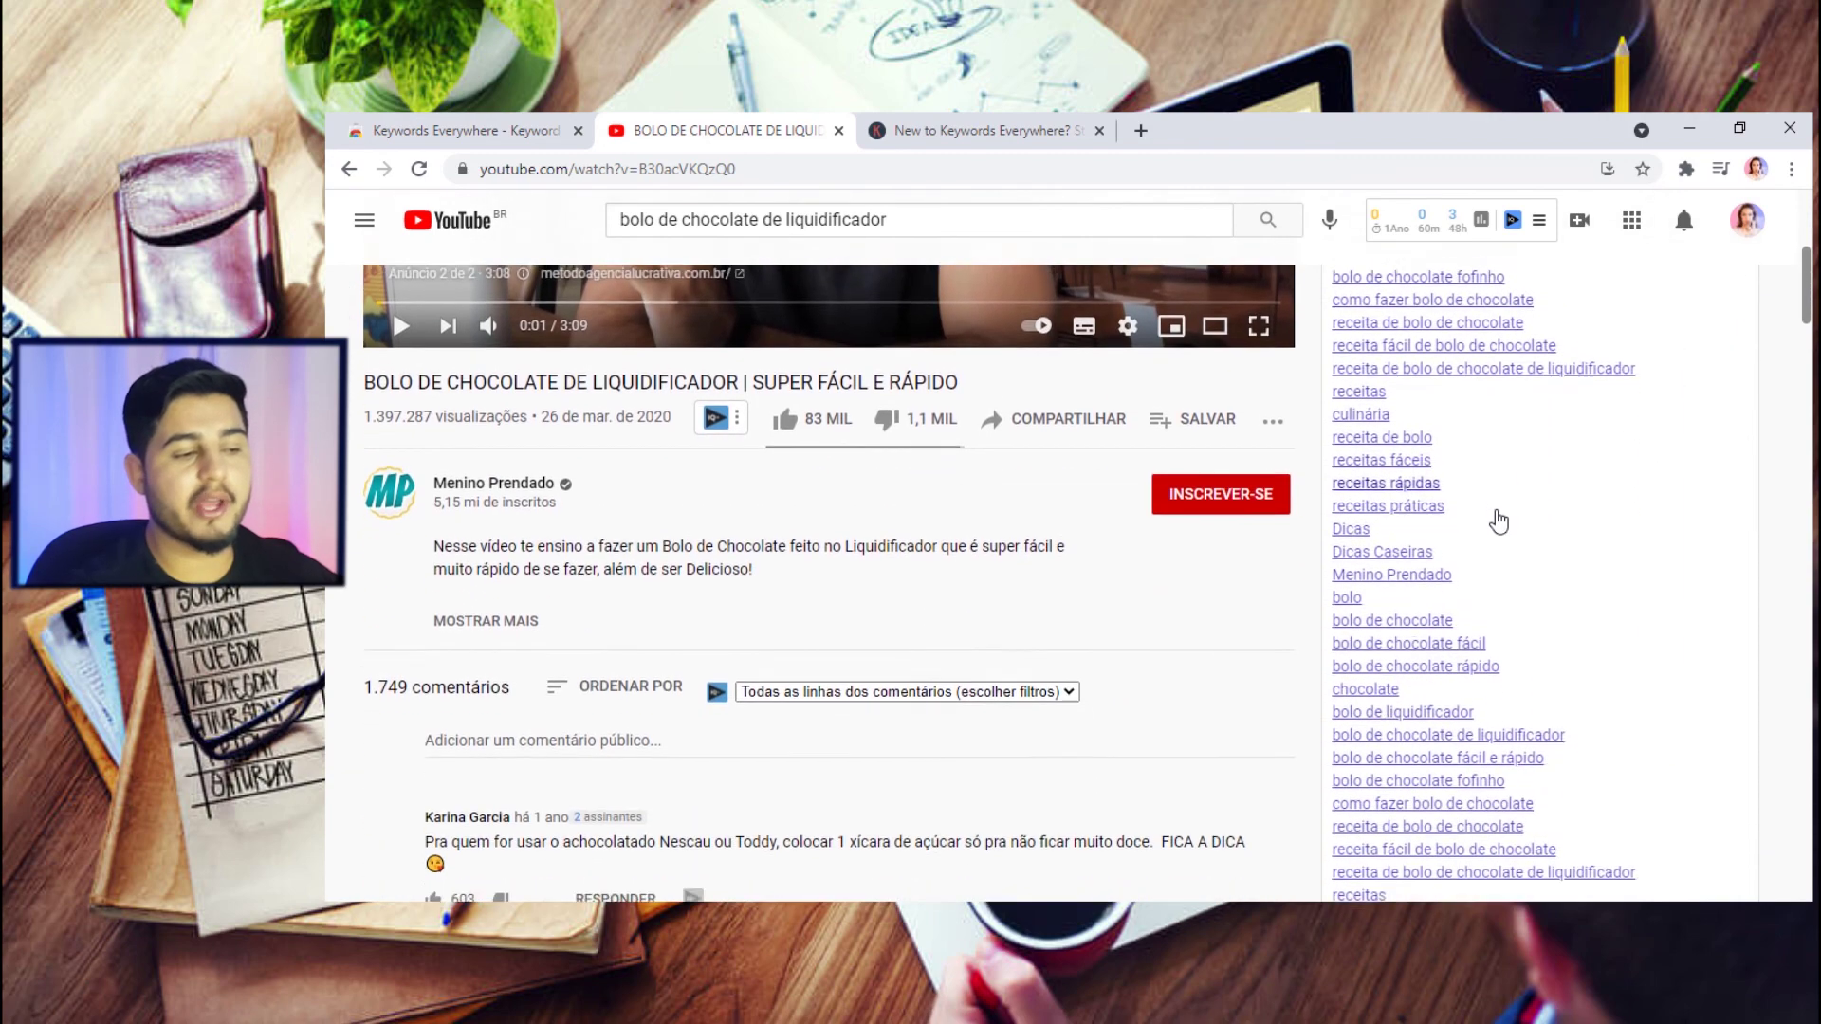
pyautogui.scroll(-1, 1498, 520)
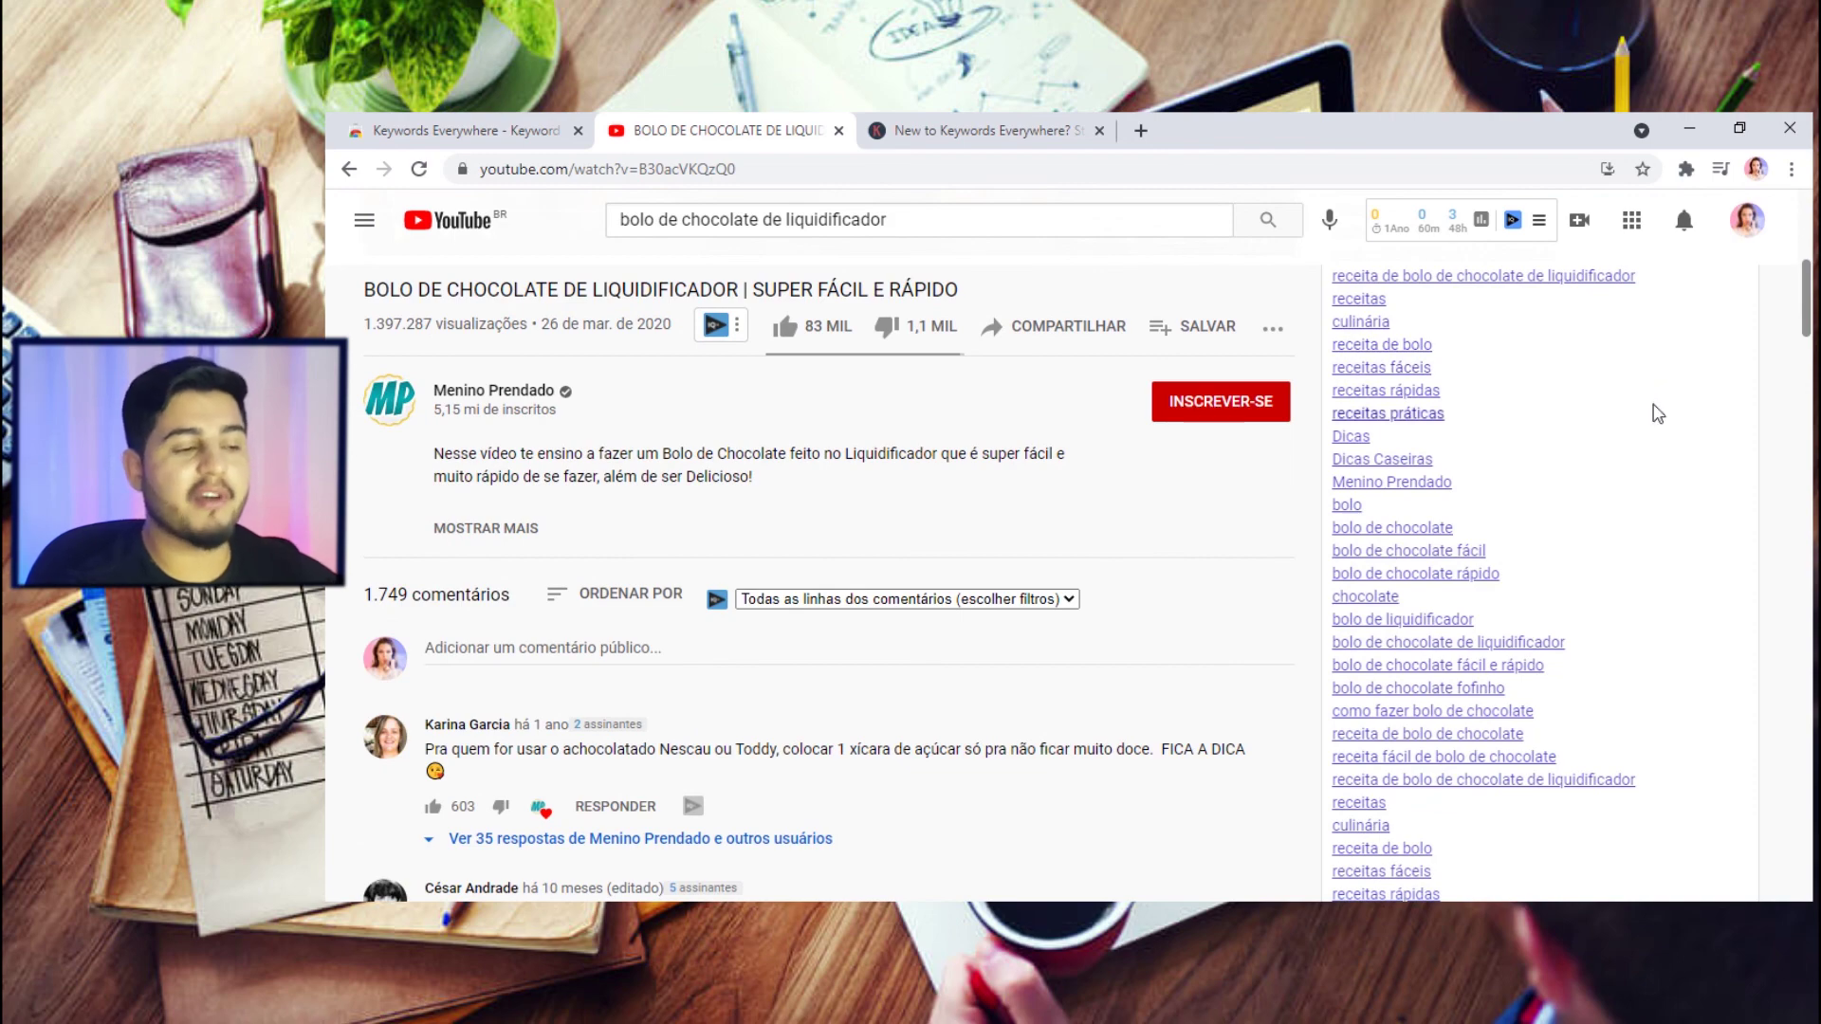
pyautogui.scroll(-2, 1656, 415)
pyautogui.scroll(-3, 1652, 423)
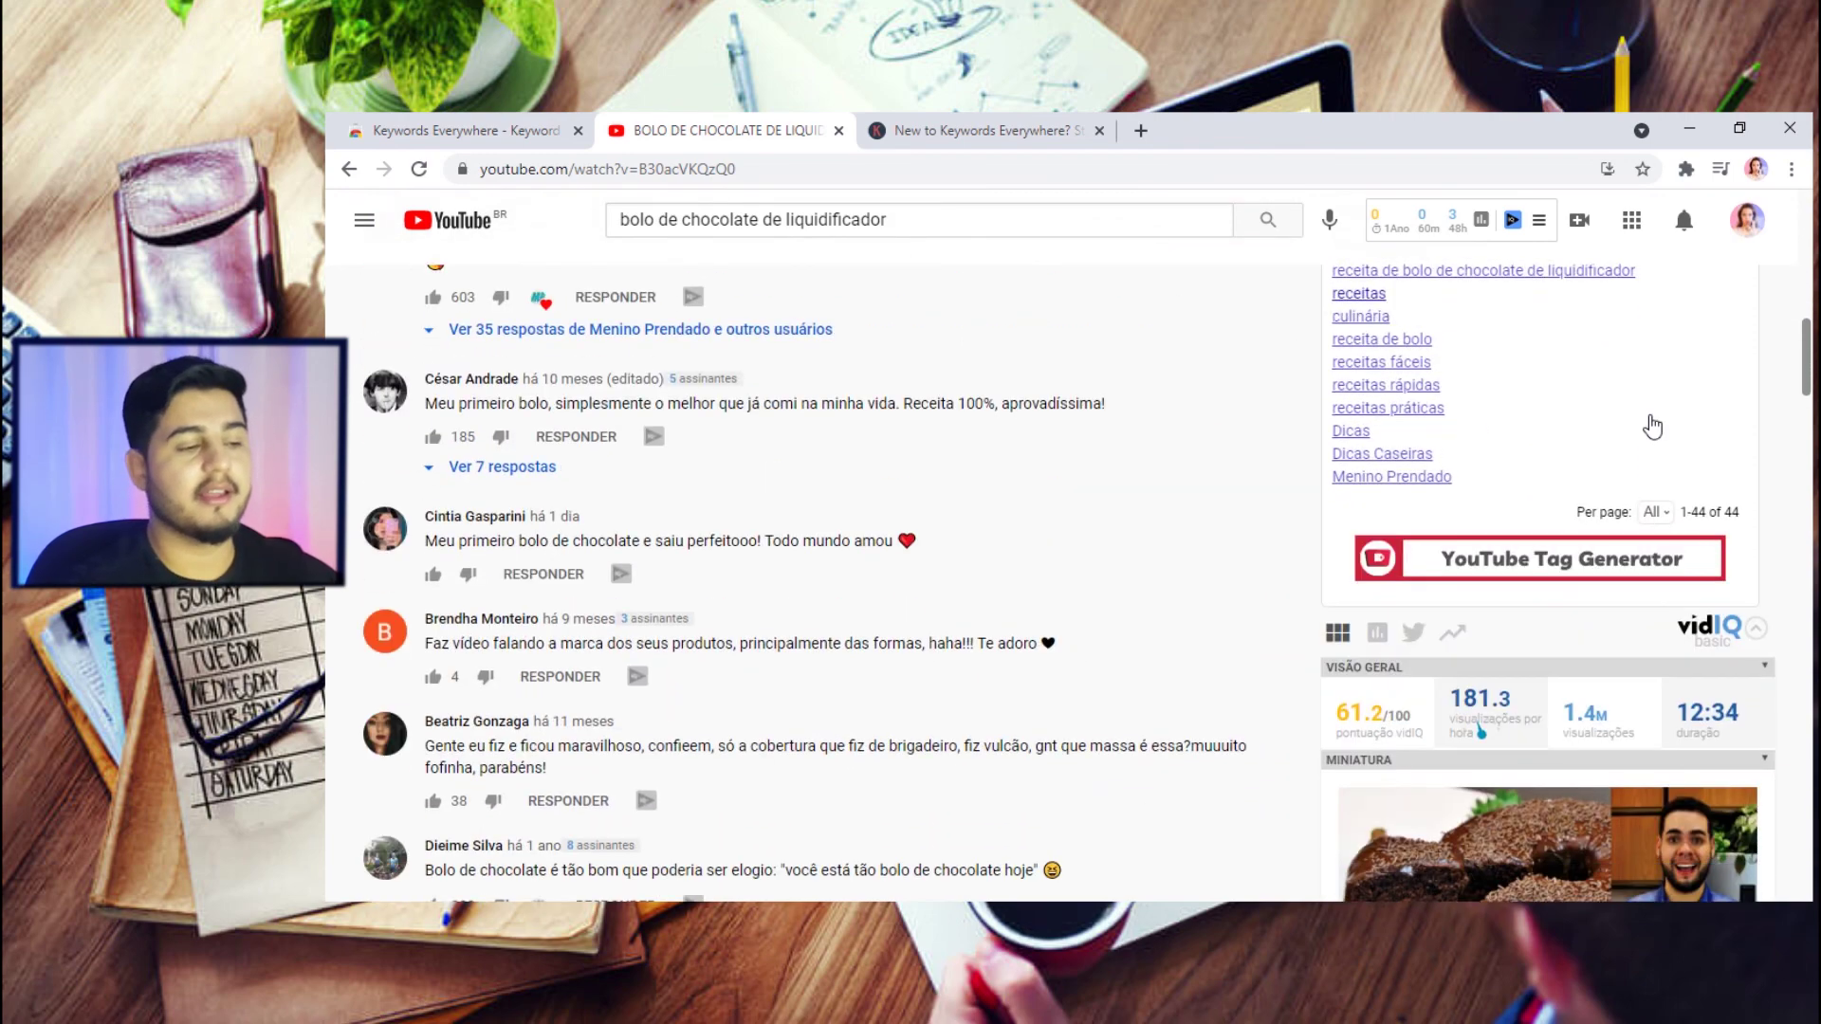
# Examine vidIQ's overview, social, SEO, optimization checklist, channel and video tag sections for the opened video
pyautogui.scroll(-5, 1559, 430)
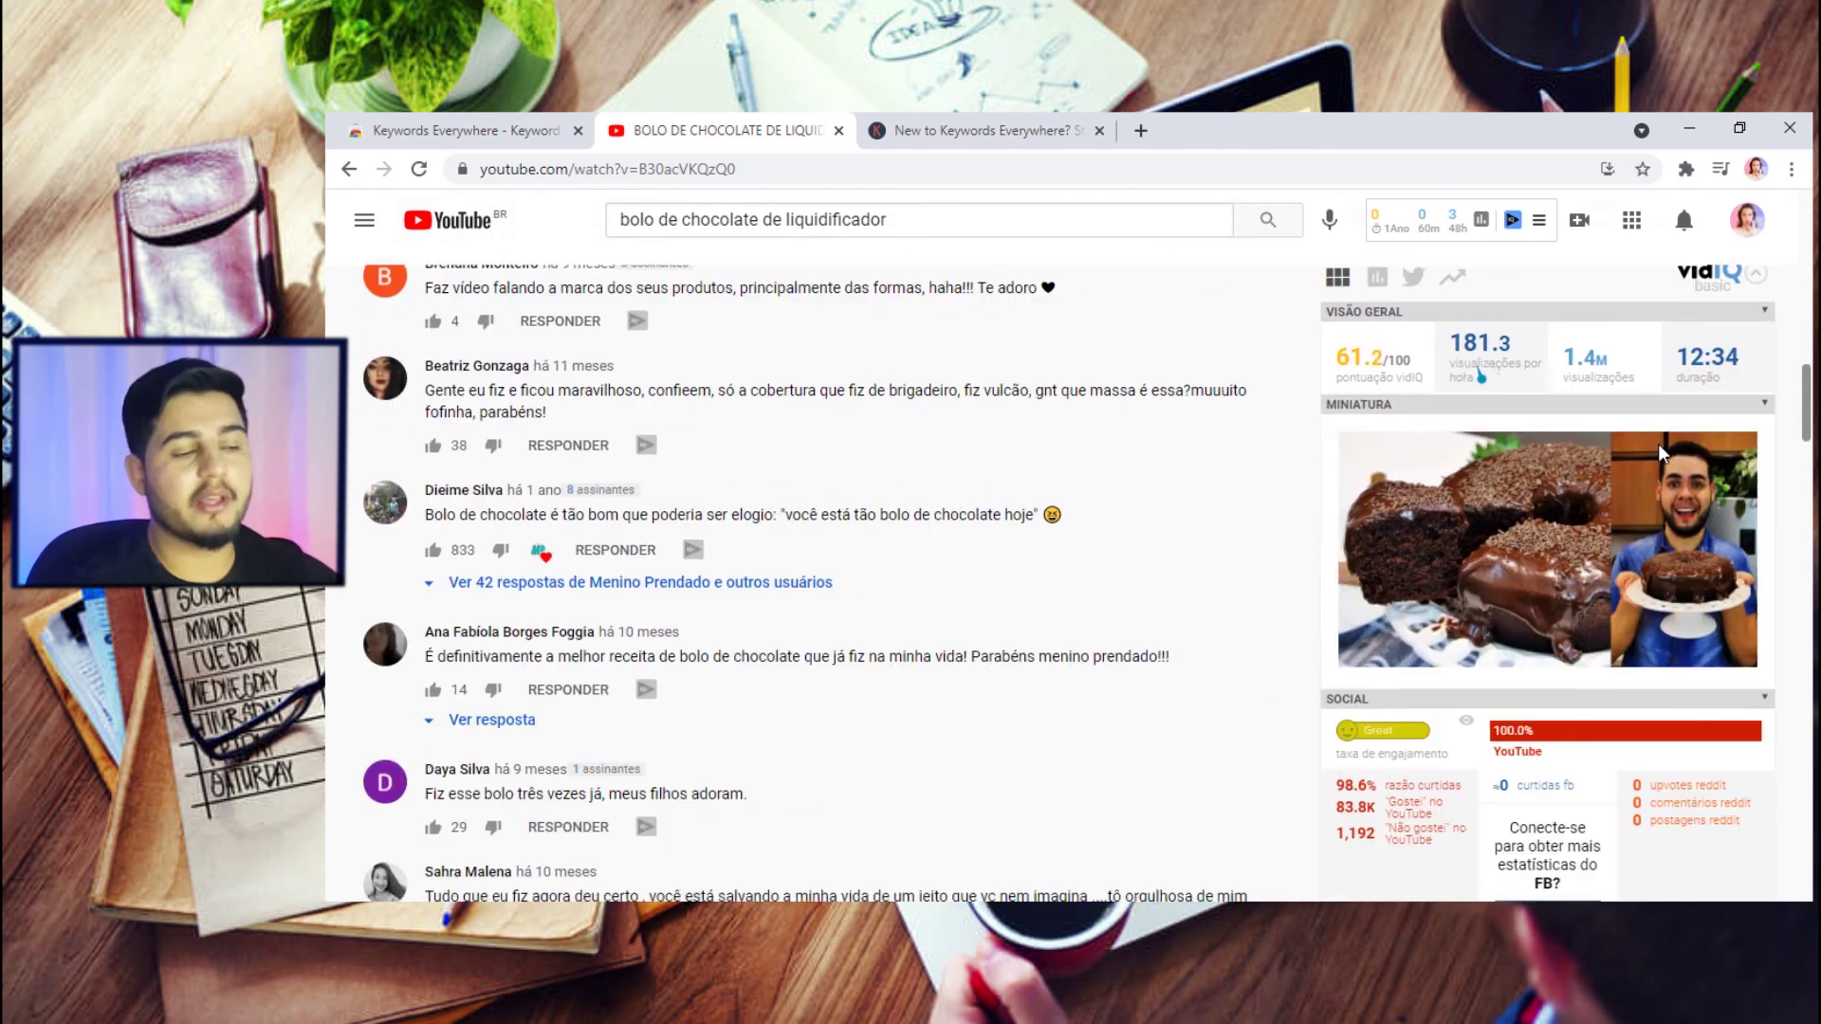
pyautogui.scroll(3, 1612, 437)
pyautogui.scroll(-2, 1529, 449)
pyautogui.moveTo(1529, 449)
pyautogui.scroll(-6, 1517, 464)
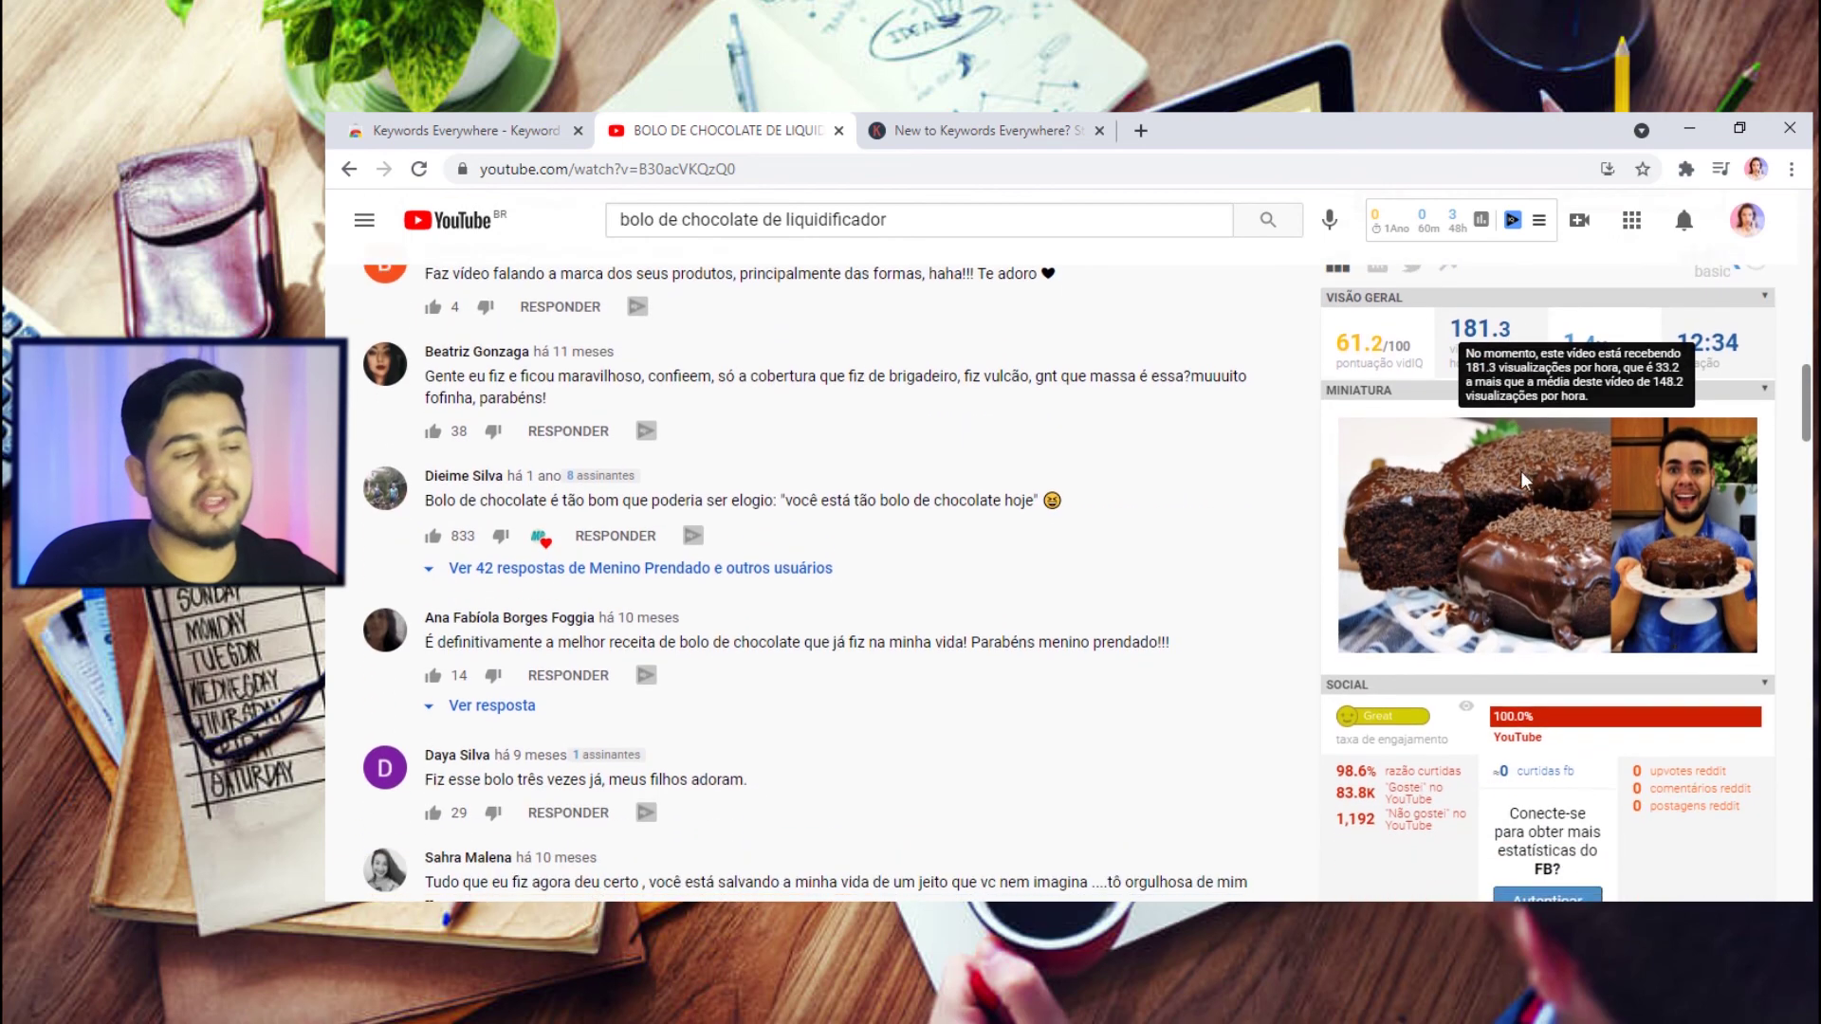
pyautogui.scroll(2, 1565, 472)
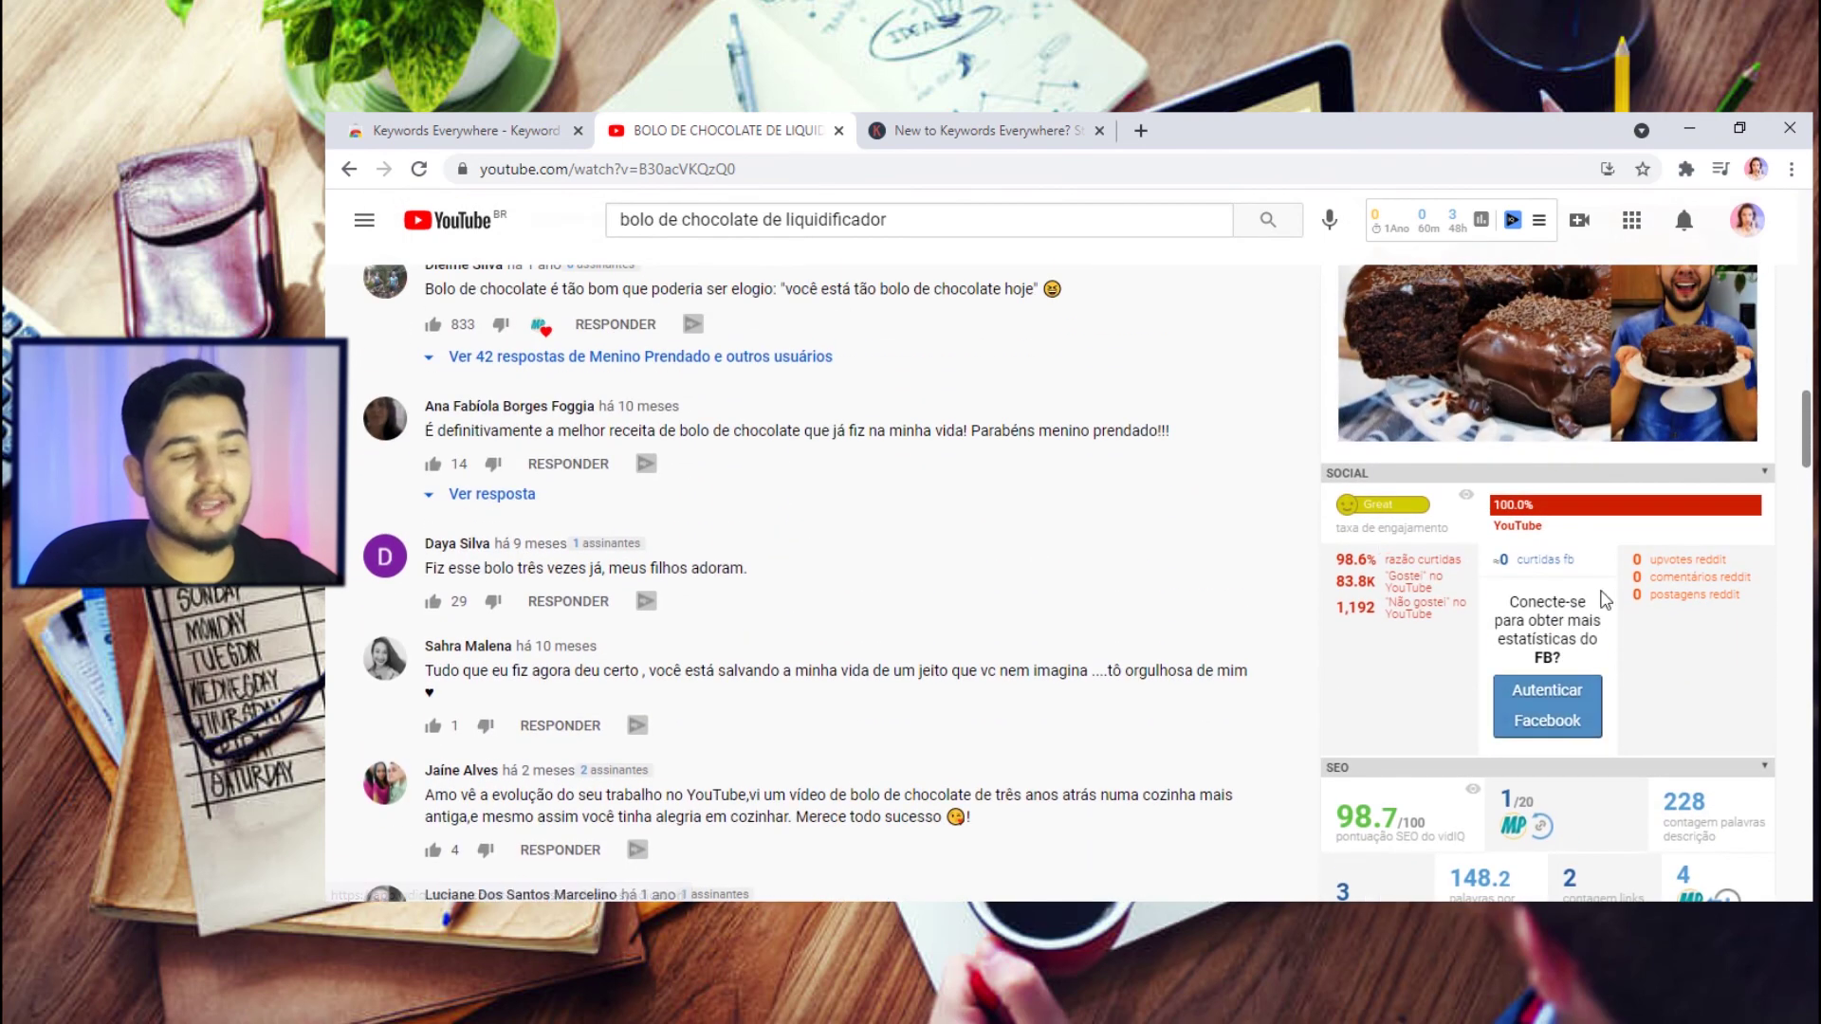
pyautogui.scroll(-10, 1434, 573)
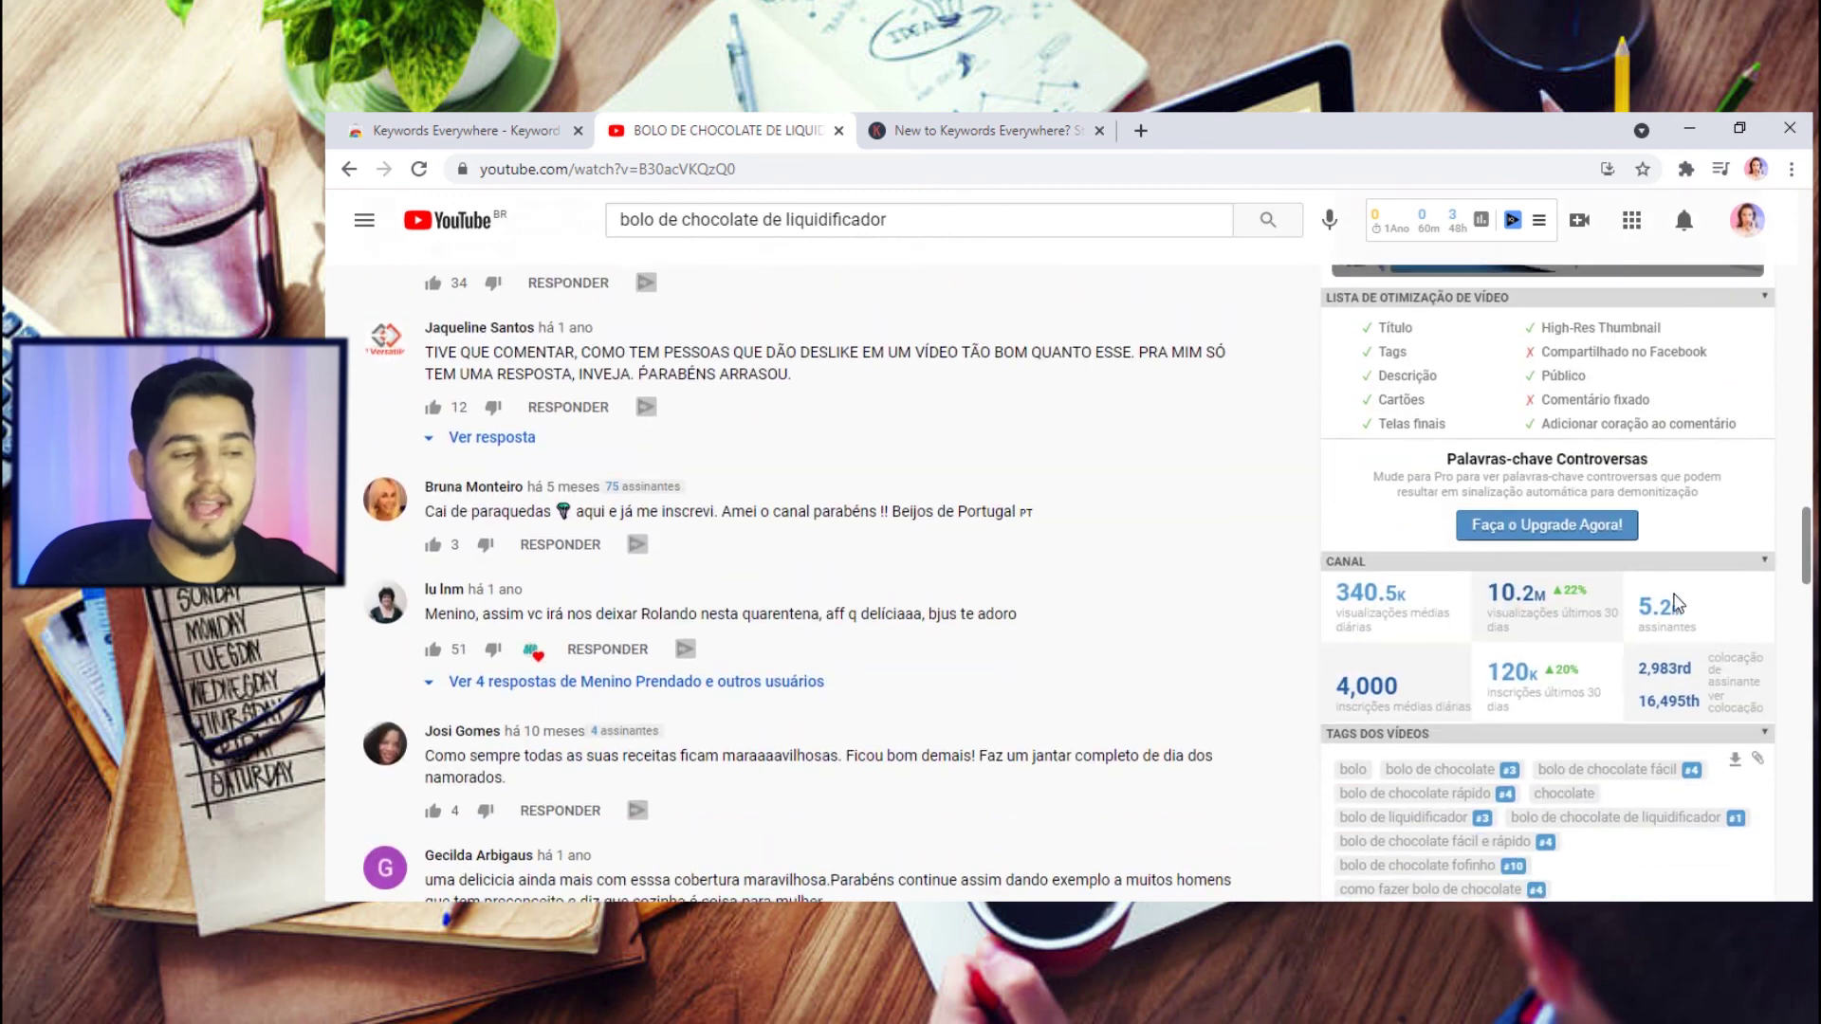